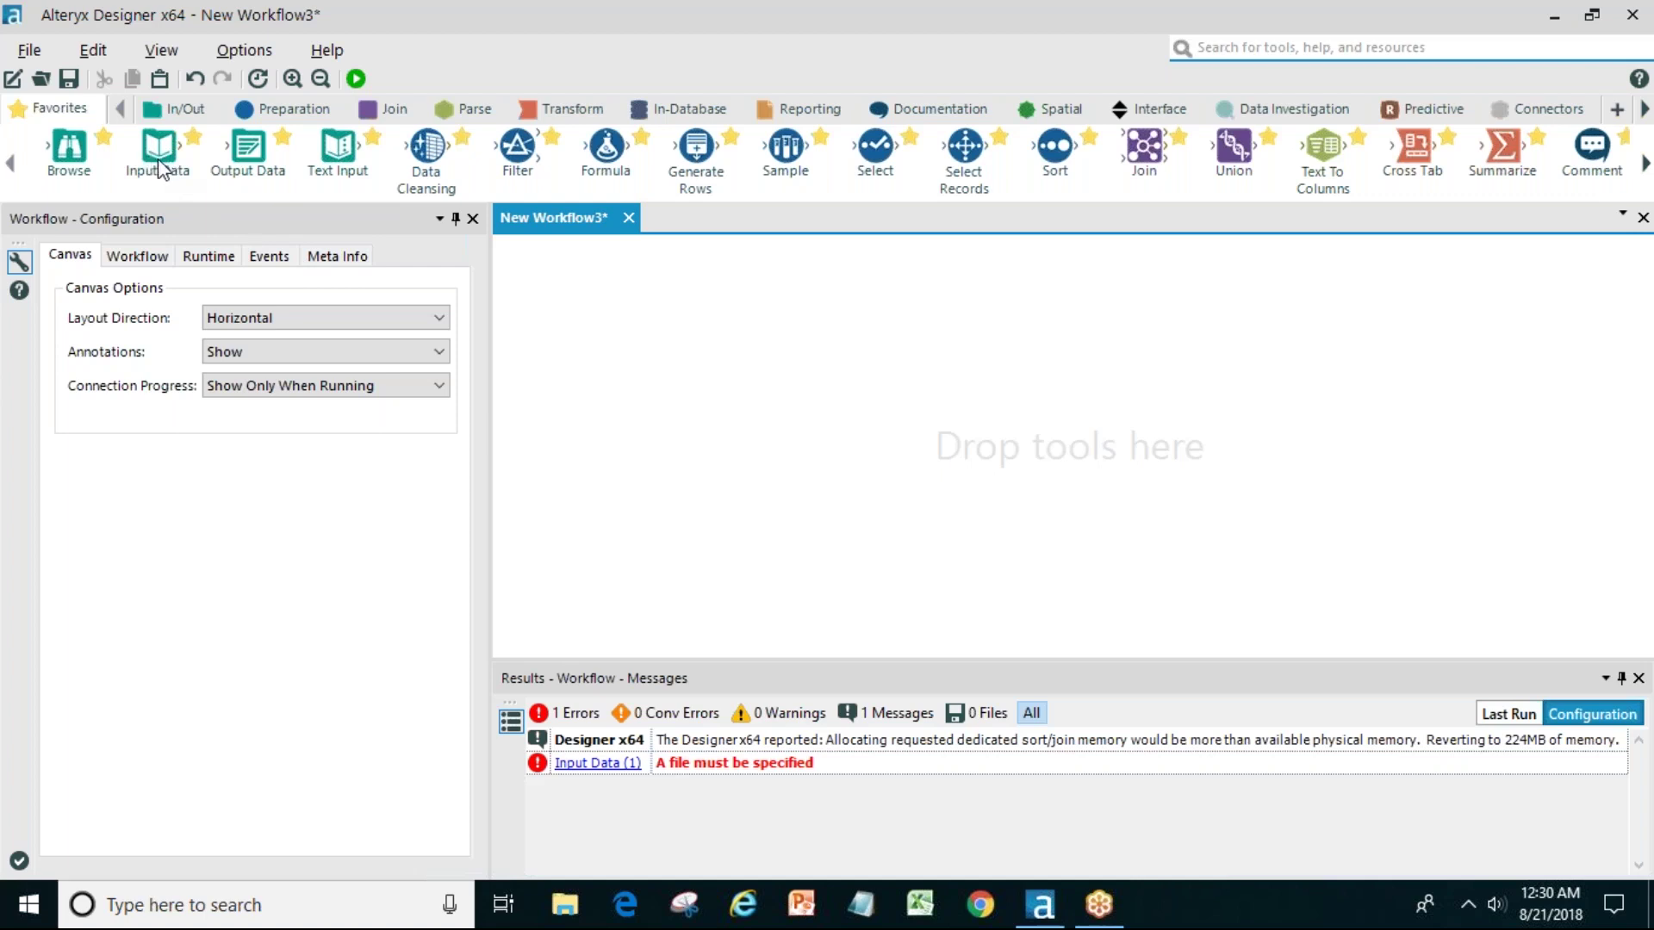
# - Place an Input Data tool on the empty workflow canvas
pyautogui.click(674, 330)
pyautogui.moveTo(159, 150); pyautogui.dragTo(745, 397)
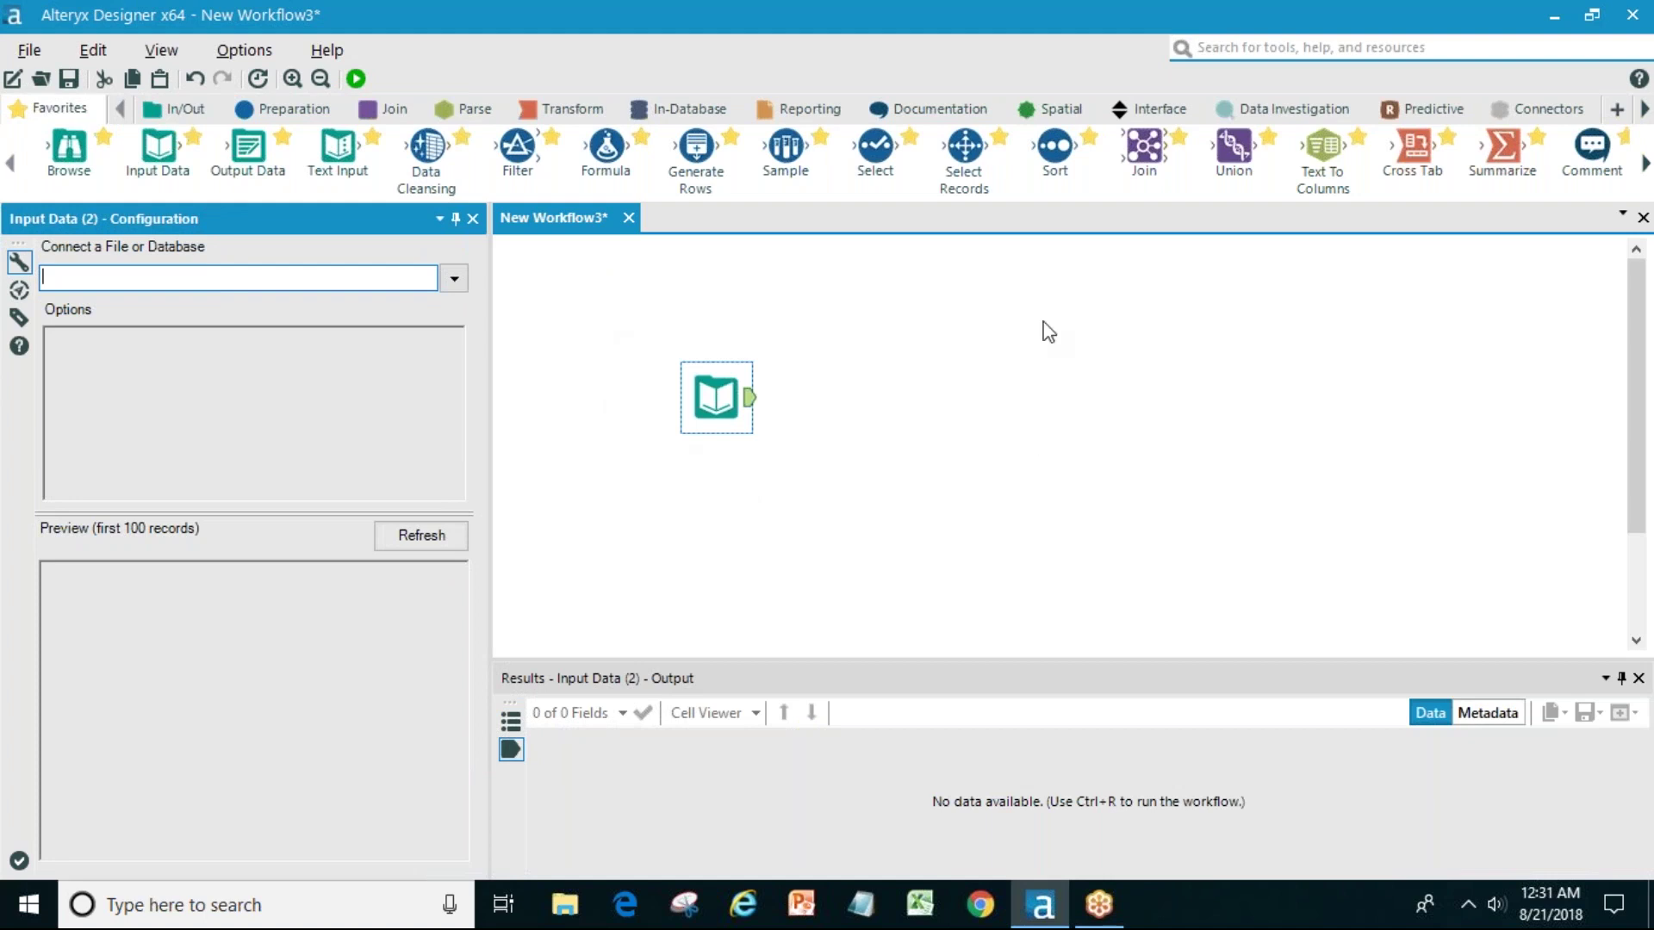
pyautogui.moveTo(712, 395); pyautogui.dragTo(683, 380)
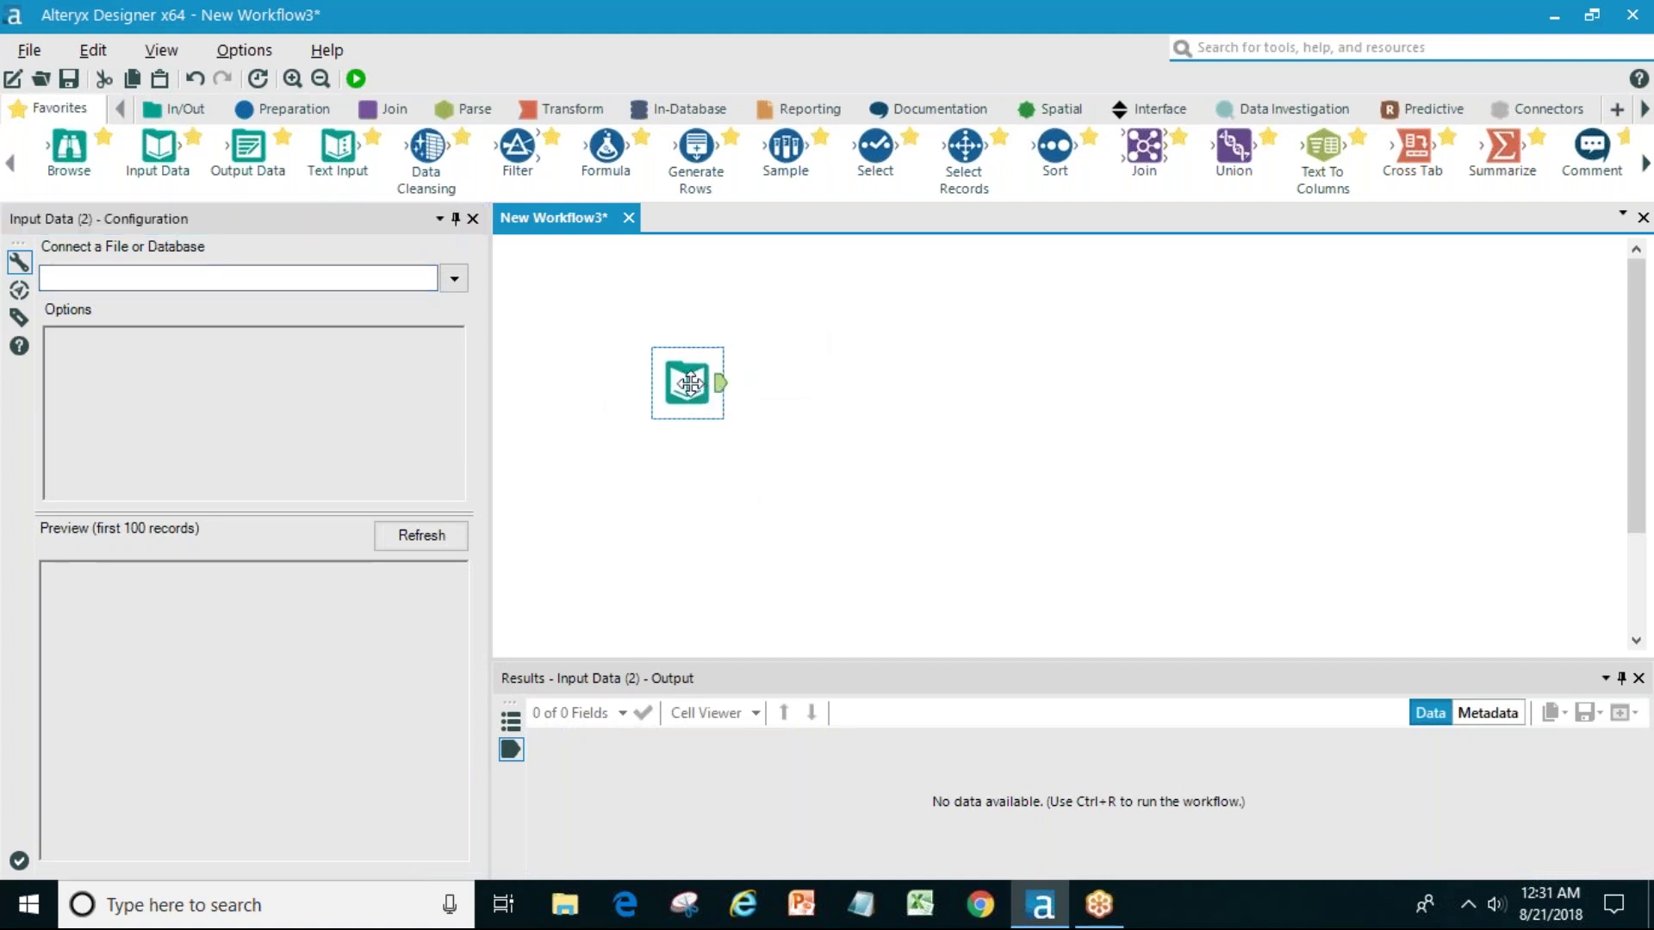
# - Connect the Input Data tool to the Orders sheet of Superstore Subset.xlsx in E:\Data Files and shift the tool slightly on the canvas
pyautogui.click(452, 279)
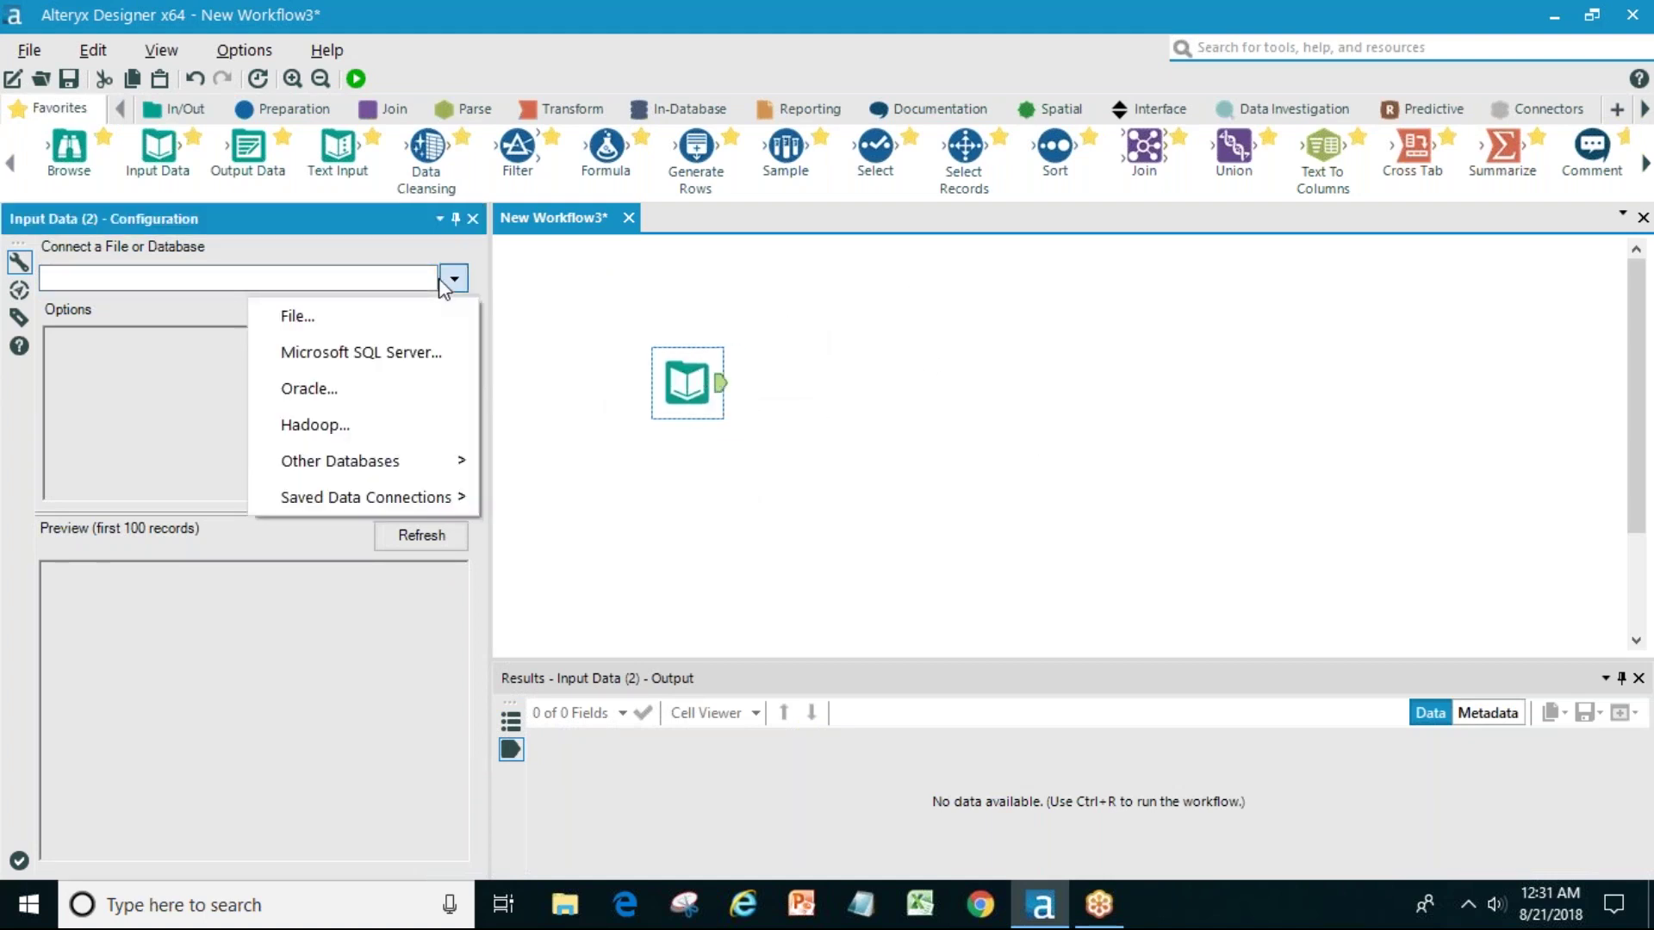
pyautogui.click(390, 330)
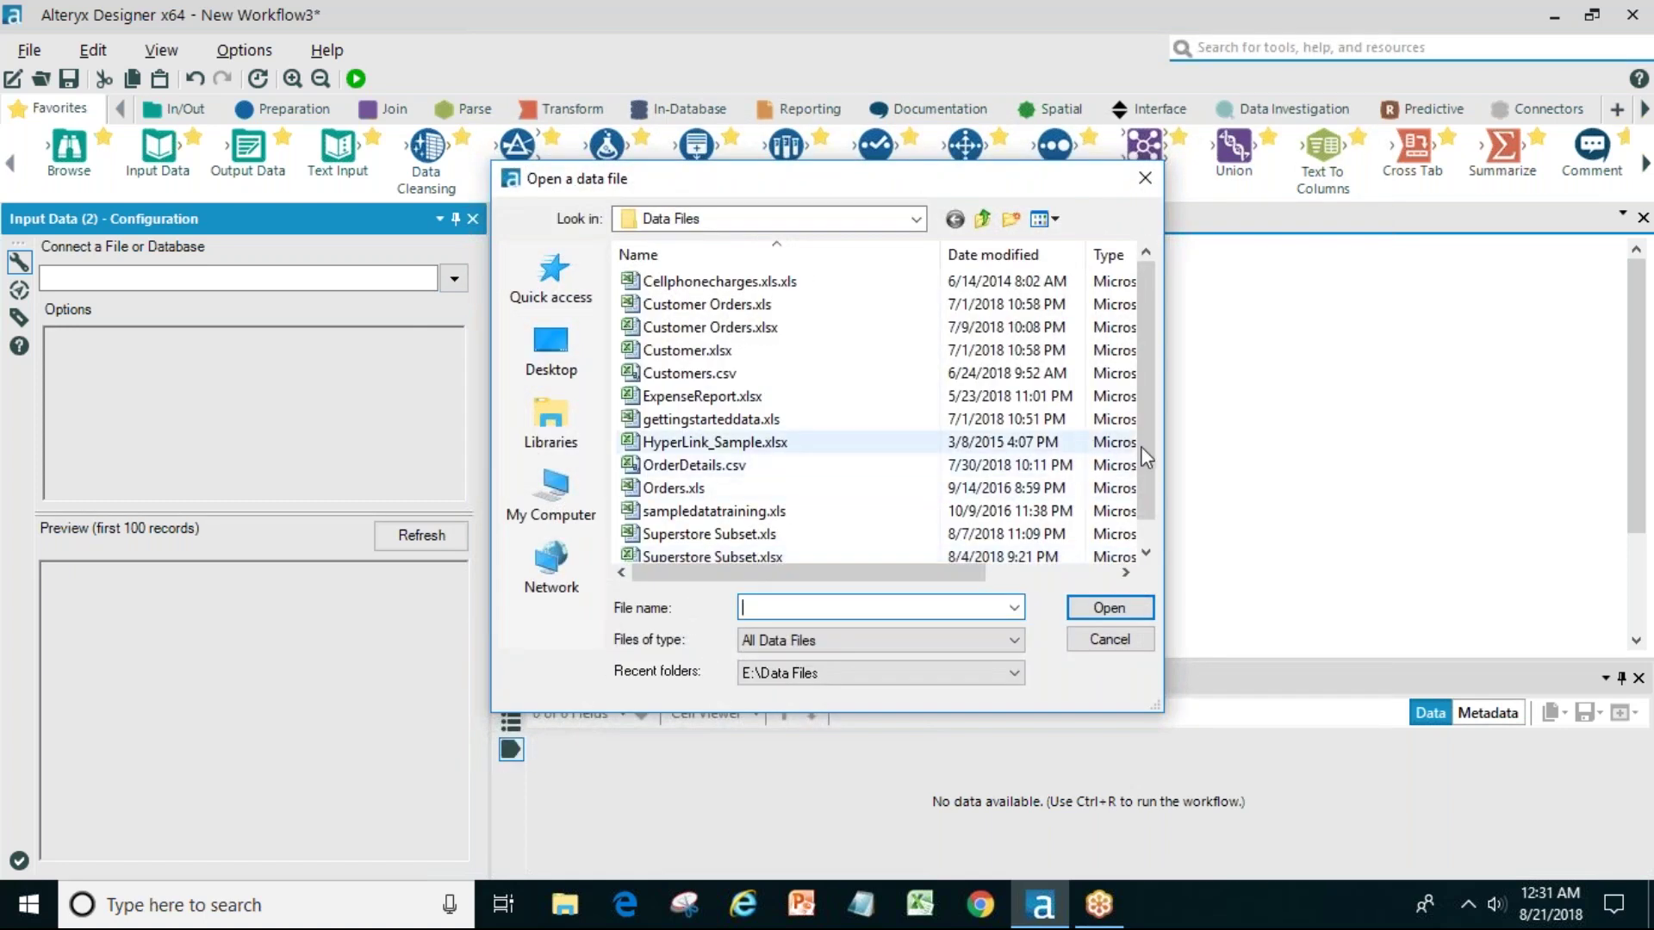
pyautogui.moveTo(1140, 446); pyautogui.dragTo(1149, 473)
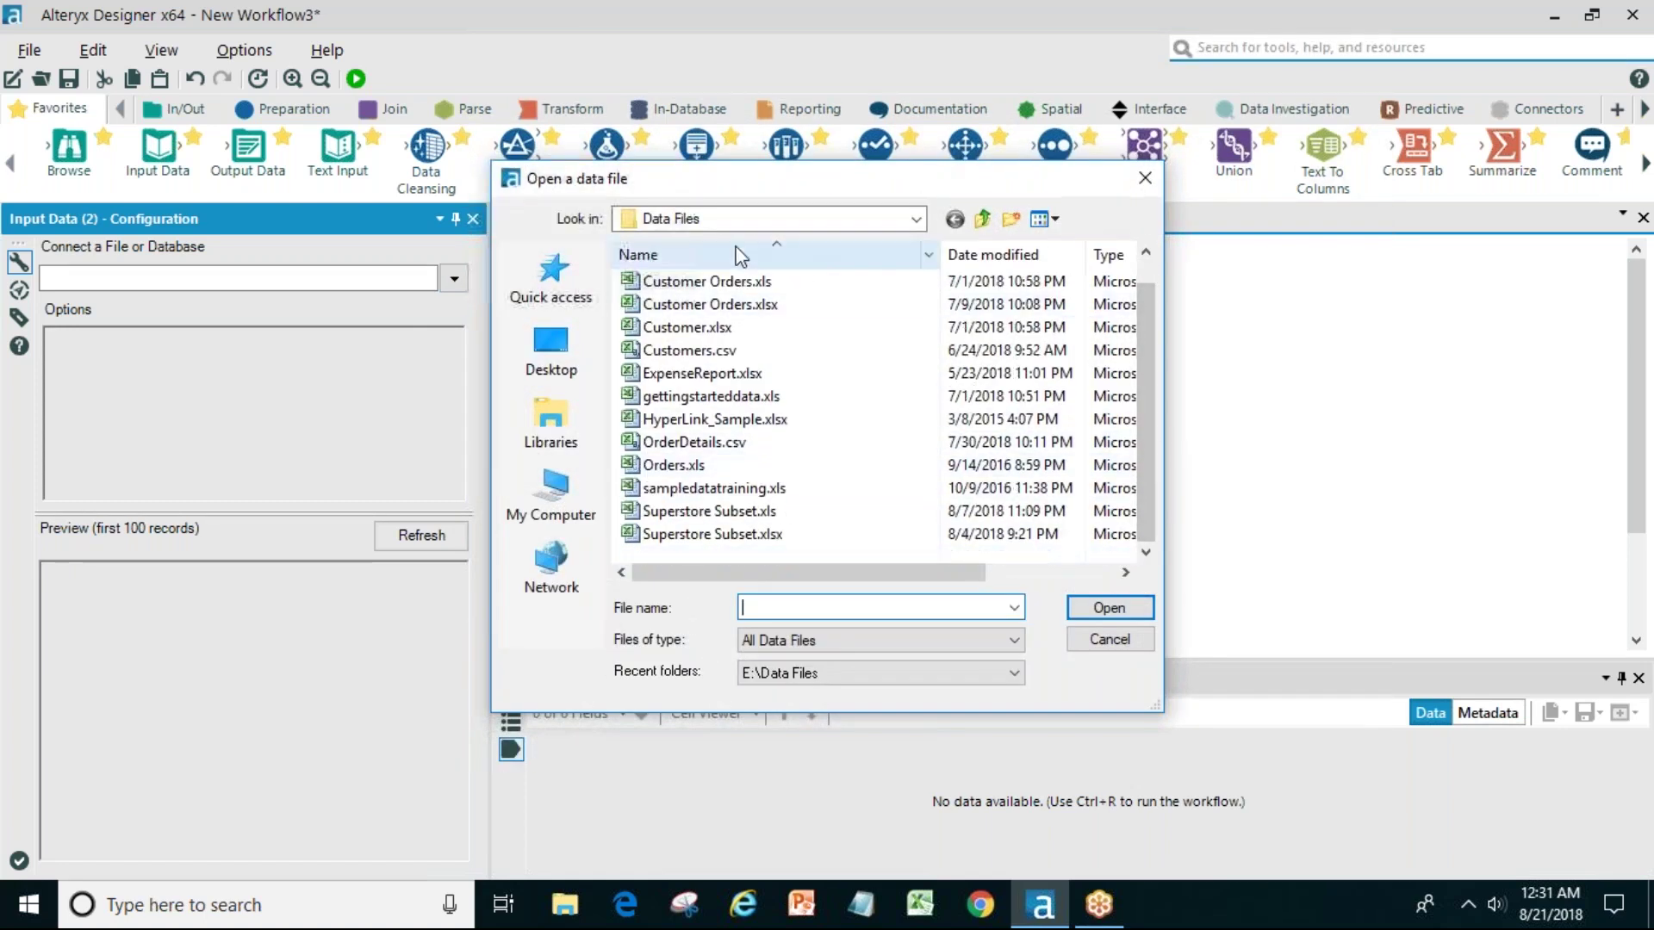
pyautogui.click(746, 542)
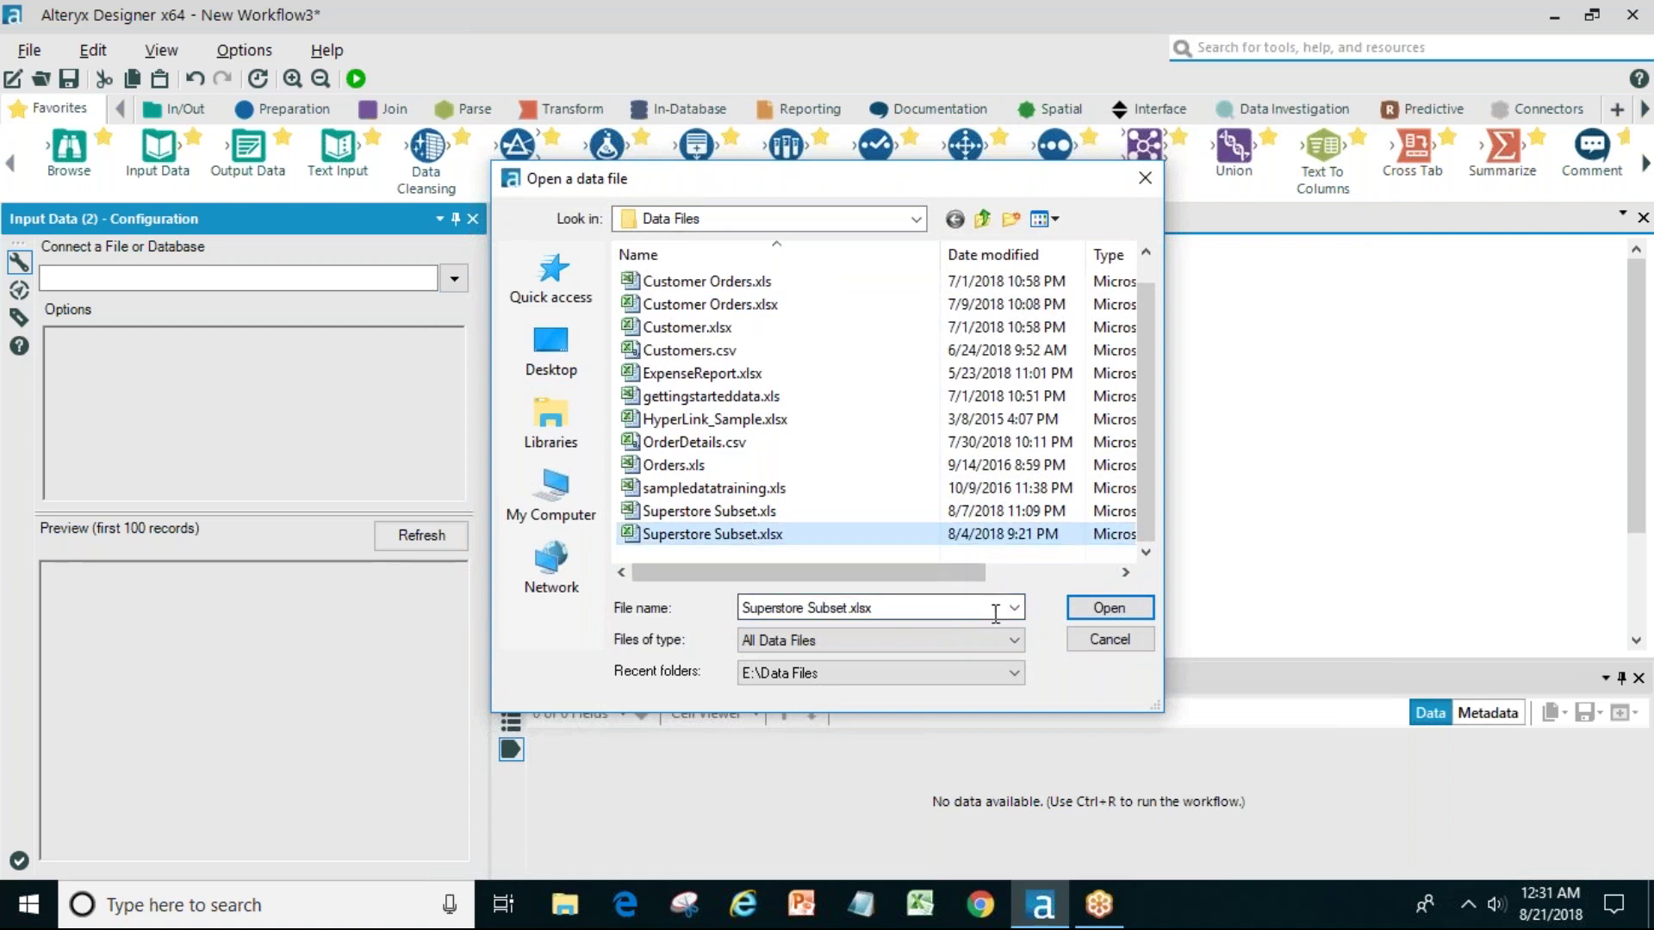
pyautogui.click(1105, 613)
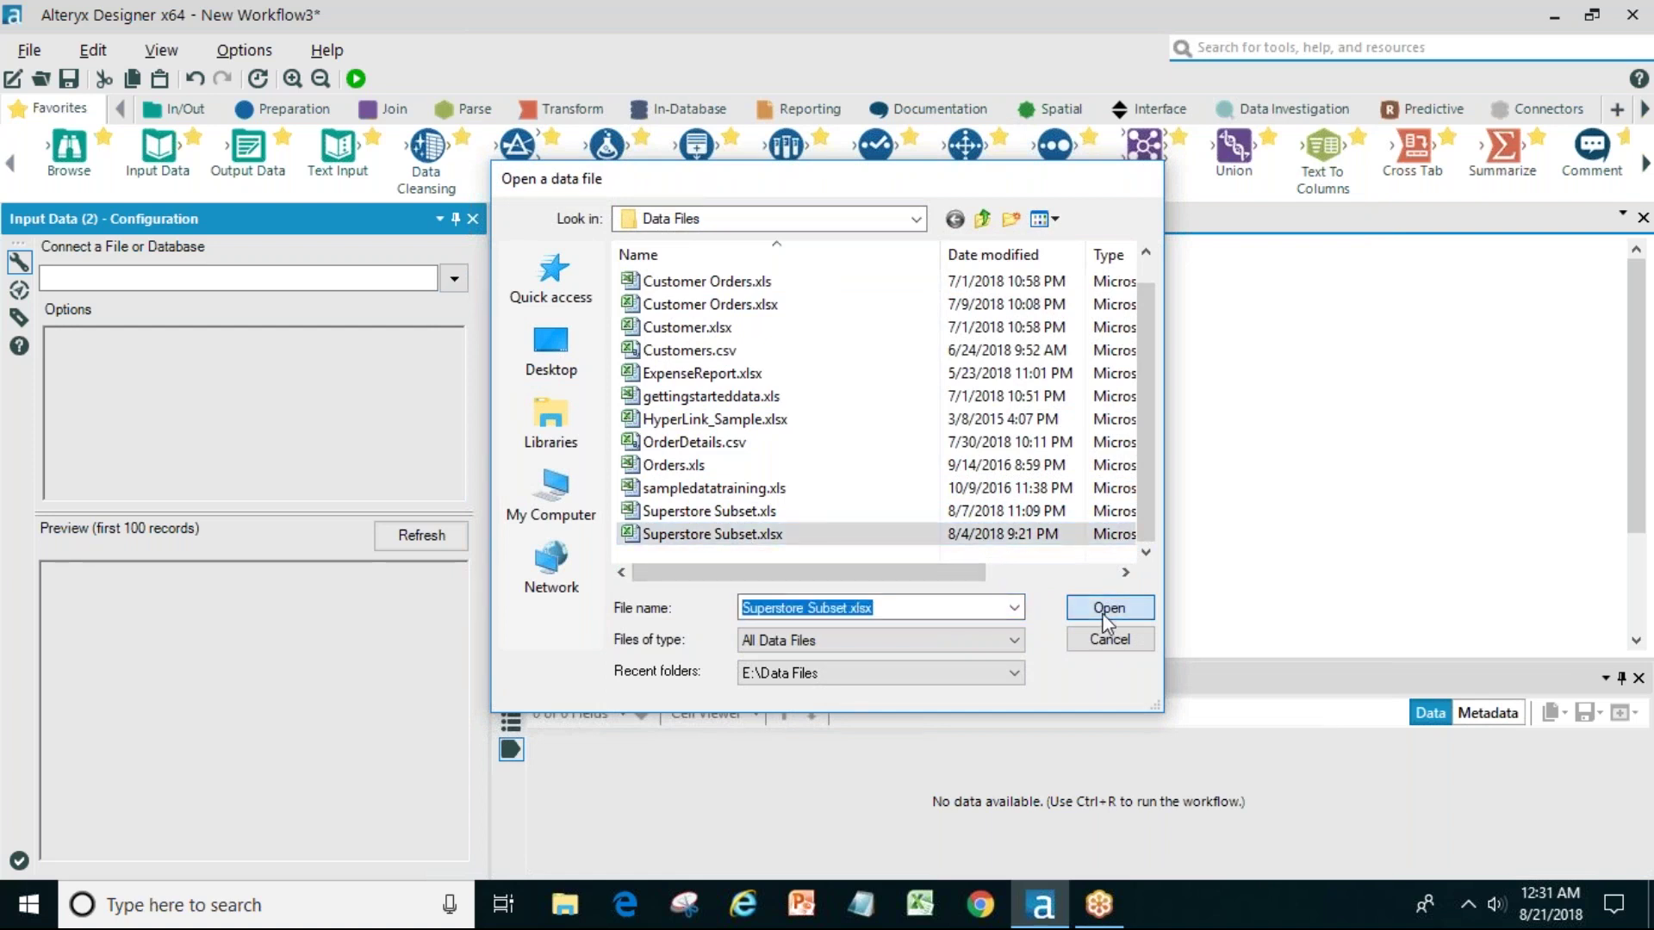
pyautogui.click(835, 349)
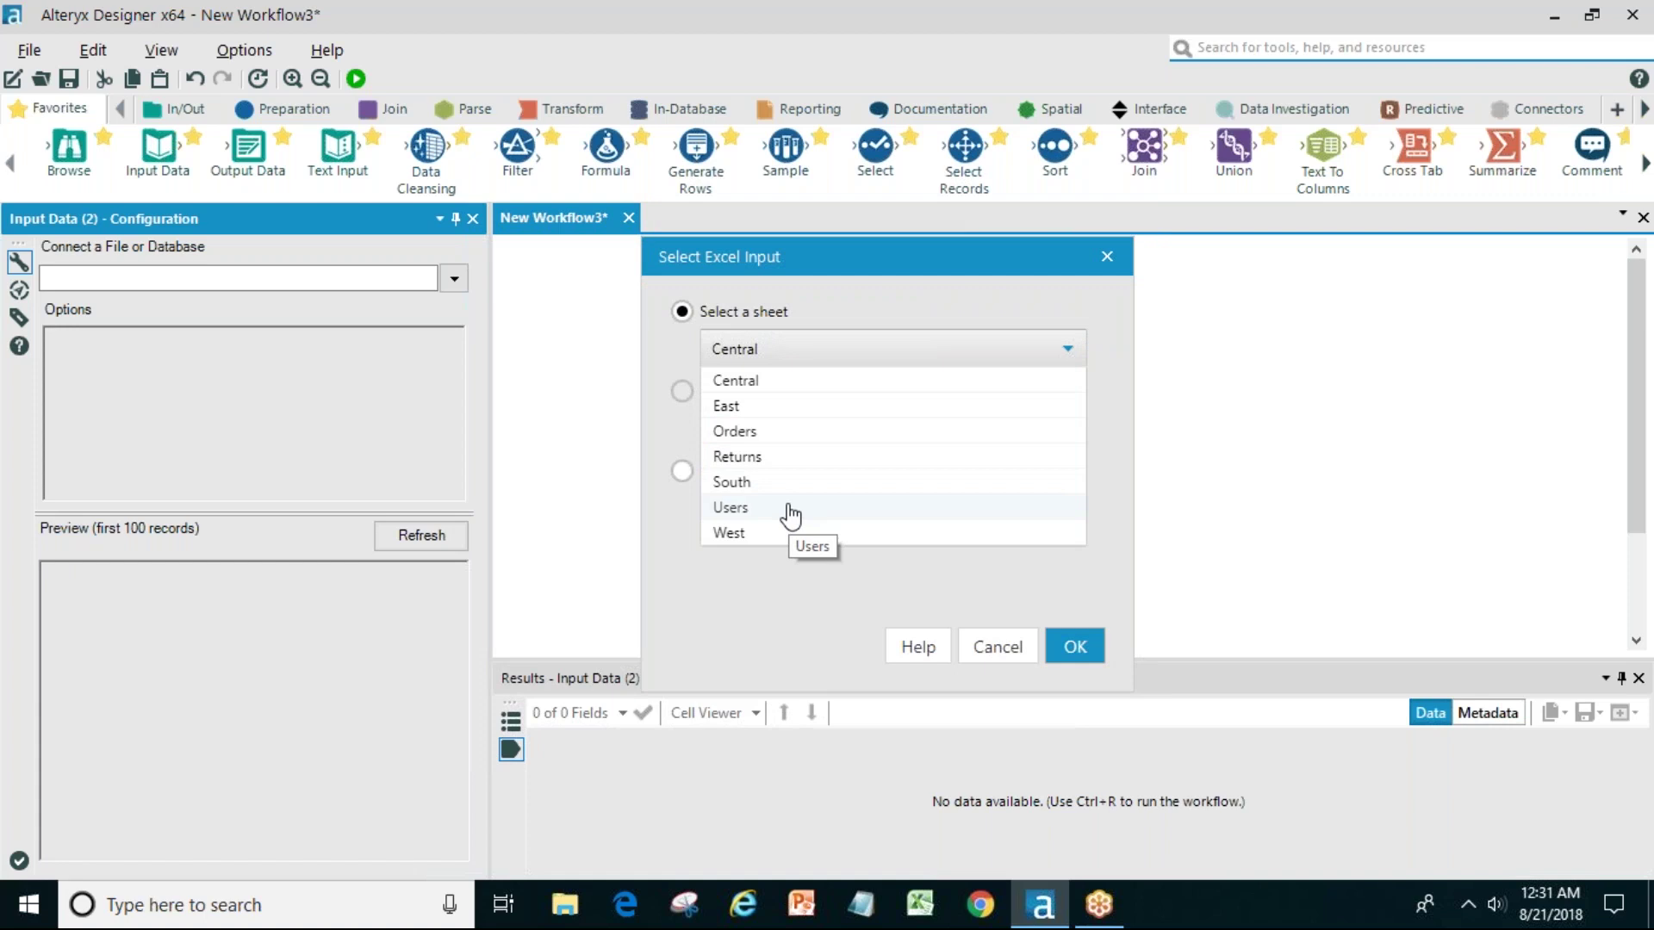
pyautogui.click(762, 440)
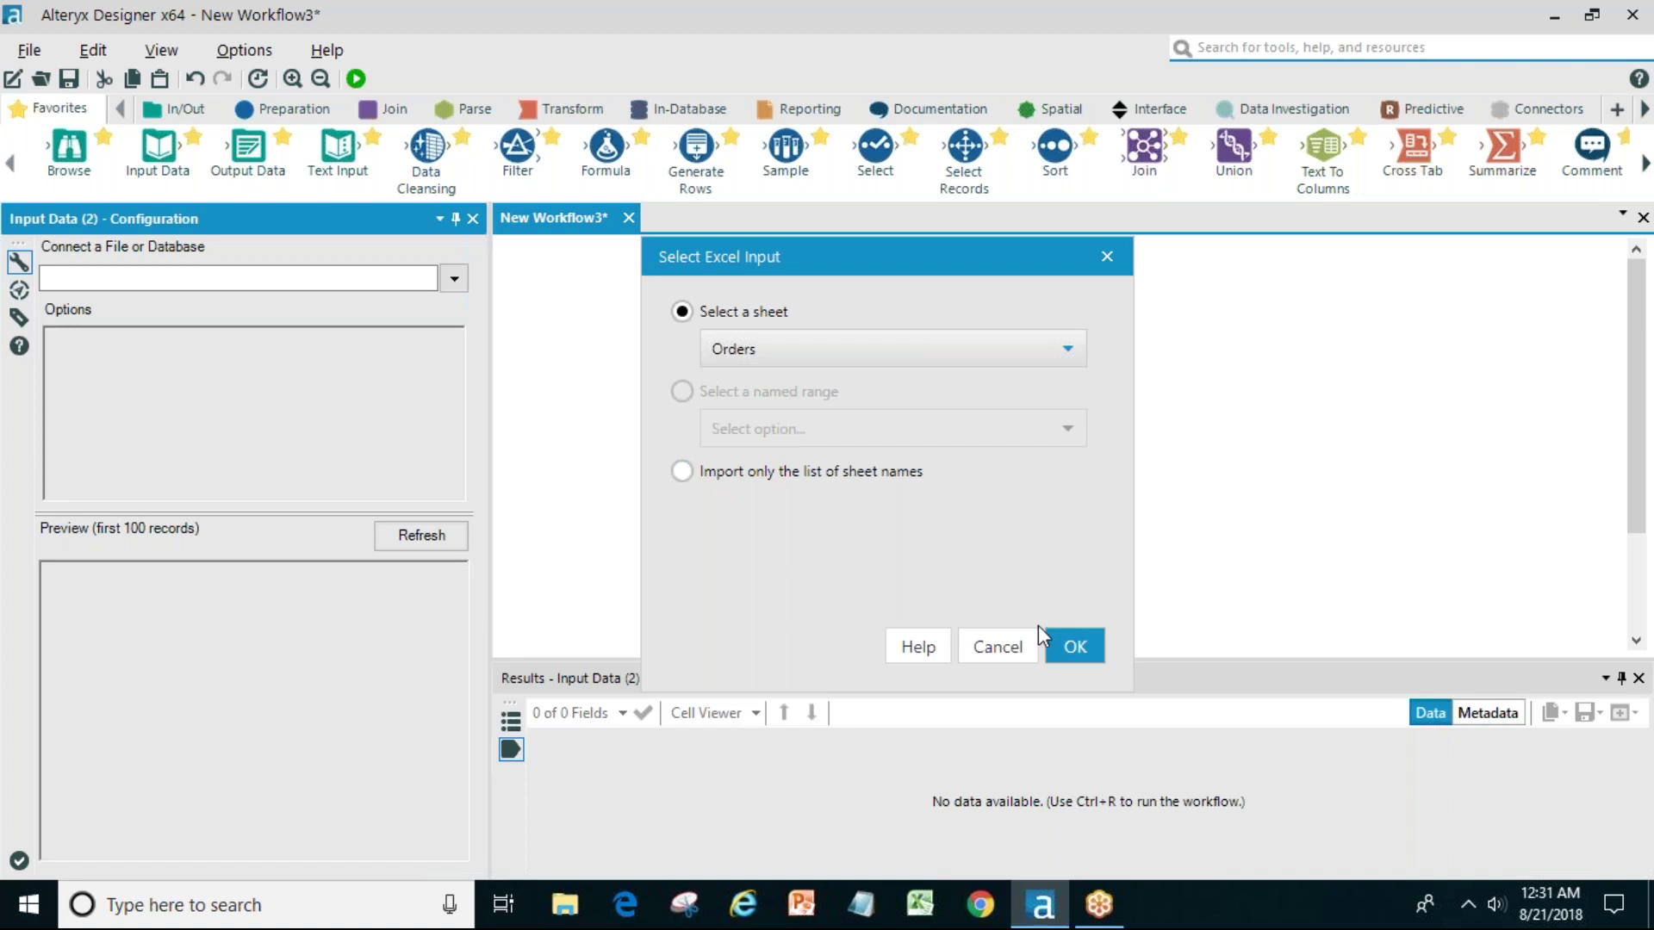
pyautogui.click(1065, 652)
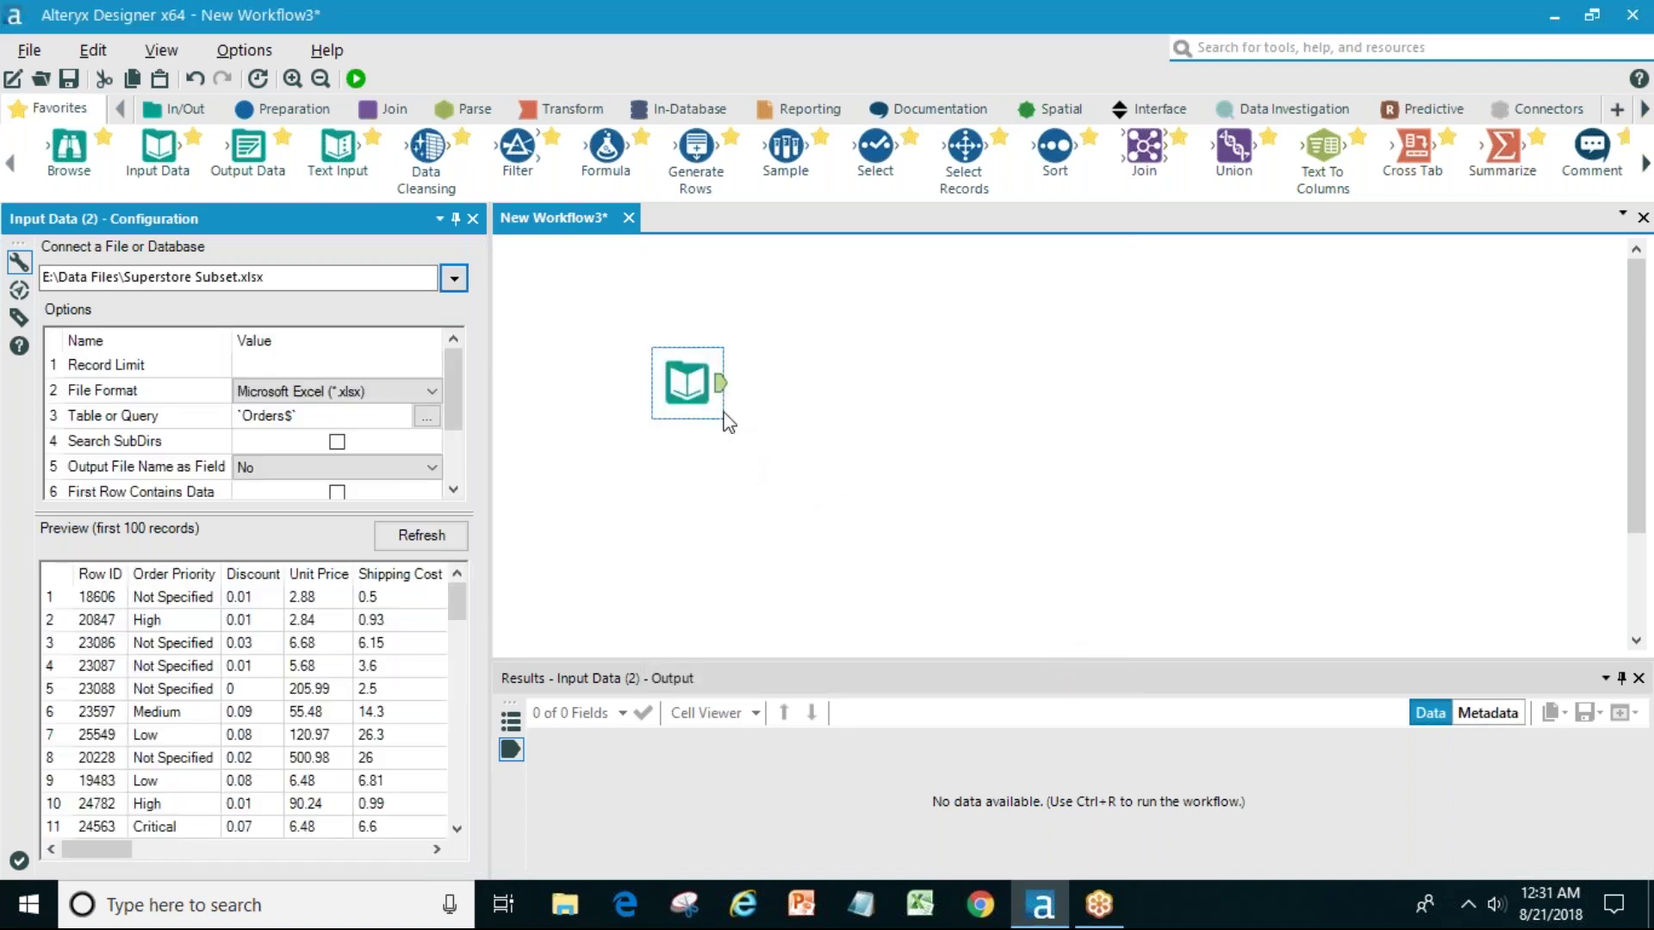
pyautogui.moveTo(685, 398); pyautogui.dragTo(641, 369)
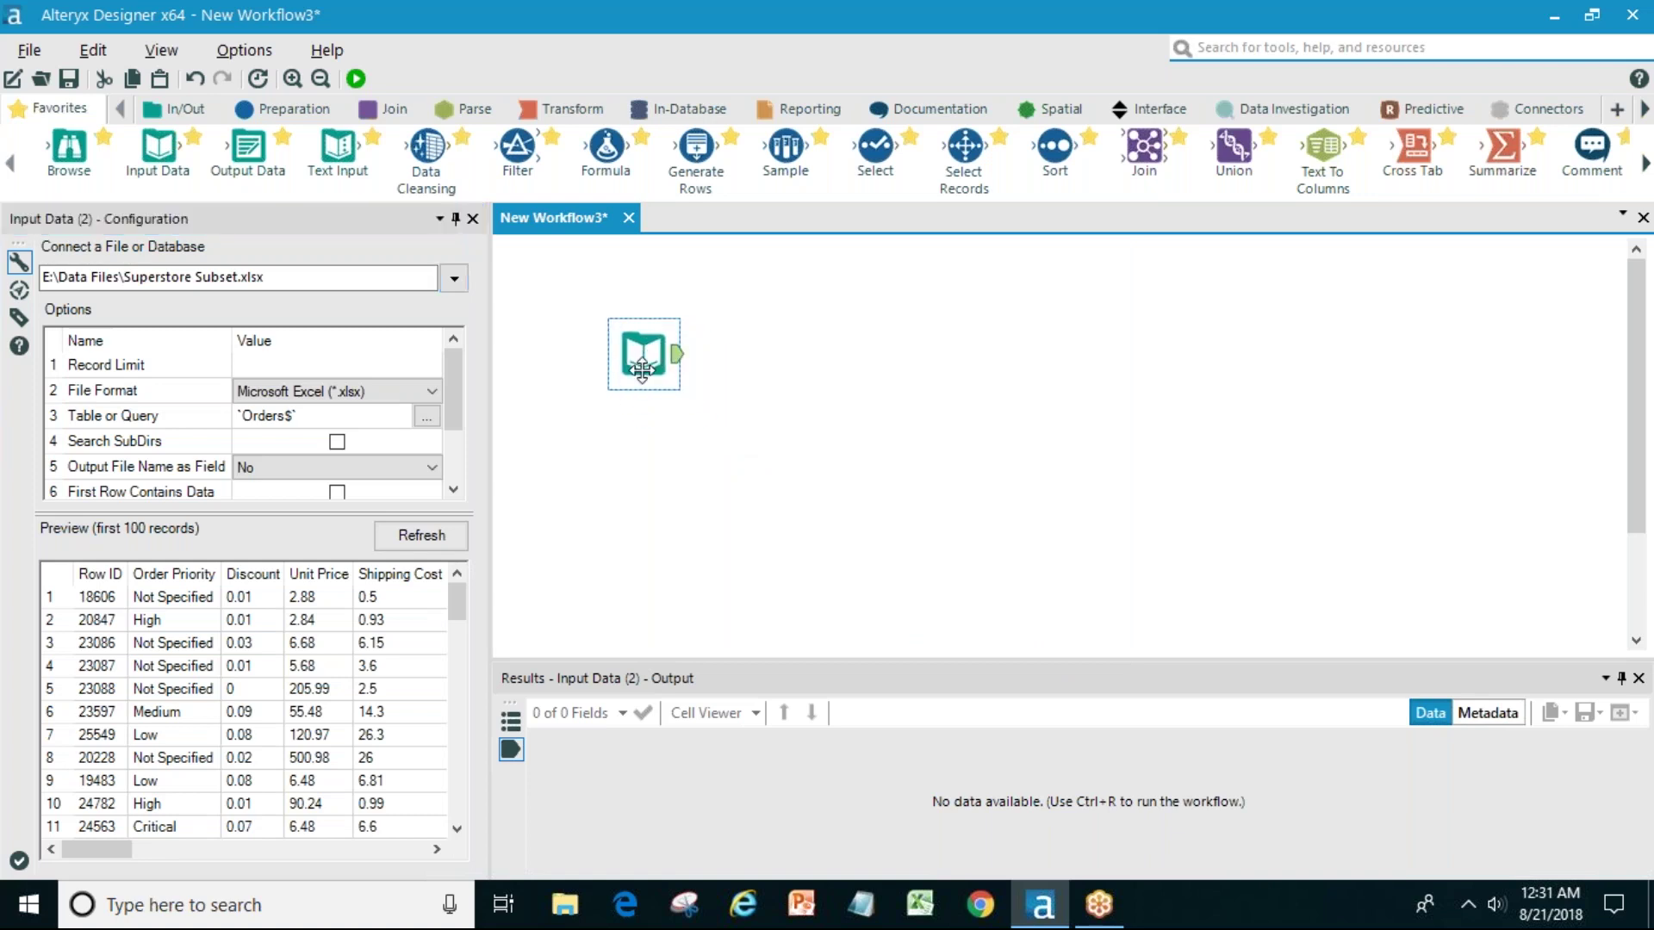
# - Widen the configuration area and look through the columns in the Orders data preview
pyautogui.click(105, 851)
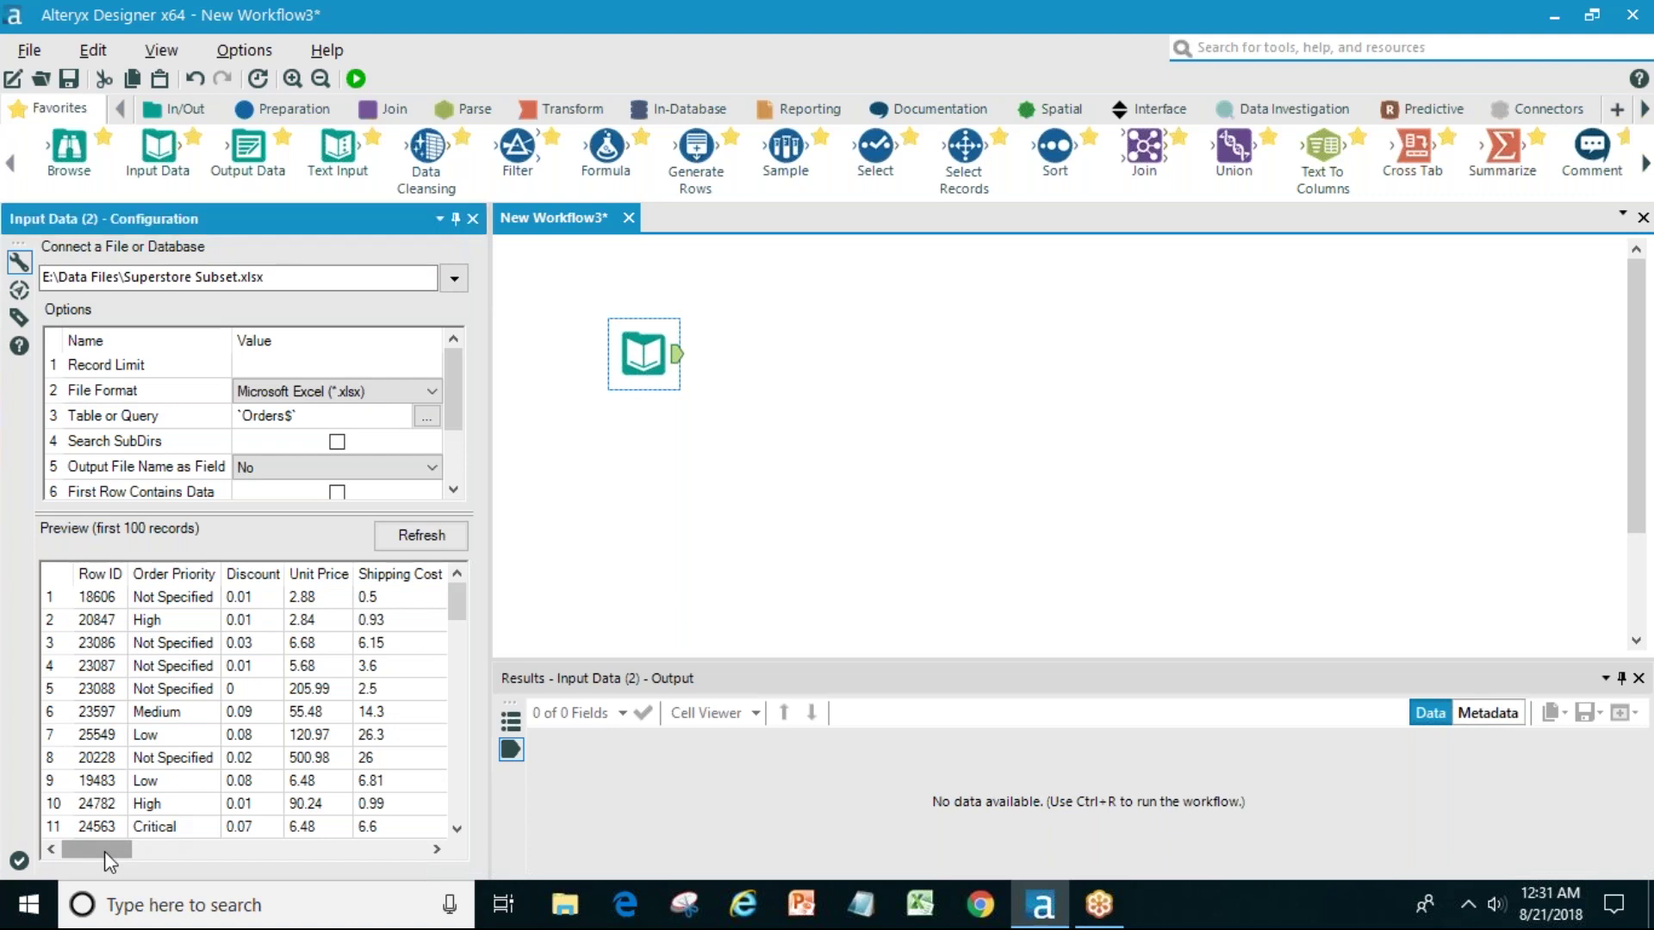
pyautogui.moveTo(106, 851)
pyautogui.mouseDown()
pyautogui.moveTo(421, 859)
pyautogui.moveTo(80, 863)
pyautogui.mouseUp()
pyautogui.moveTo(506, 602); pyautogui.dragTo(609, 602)
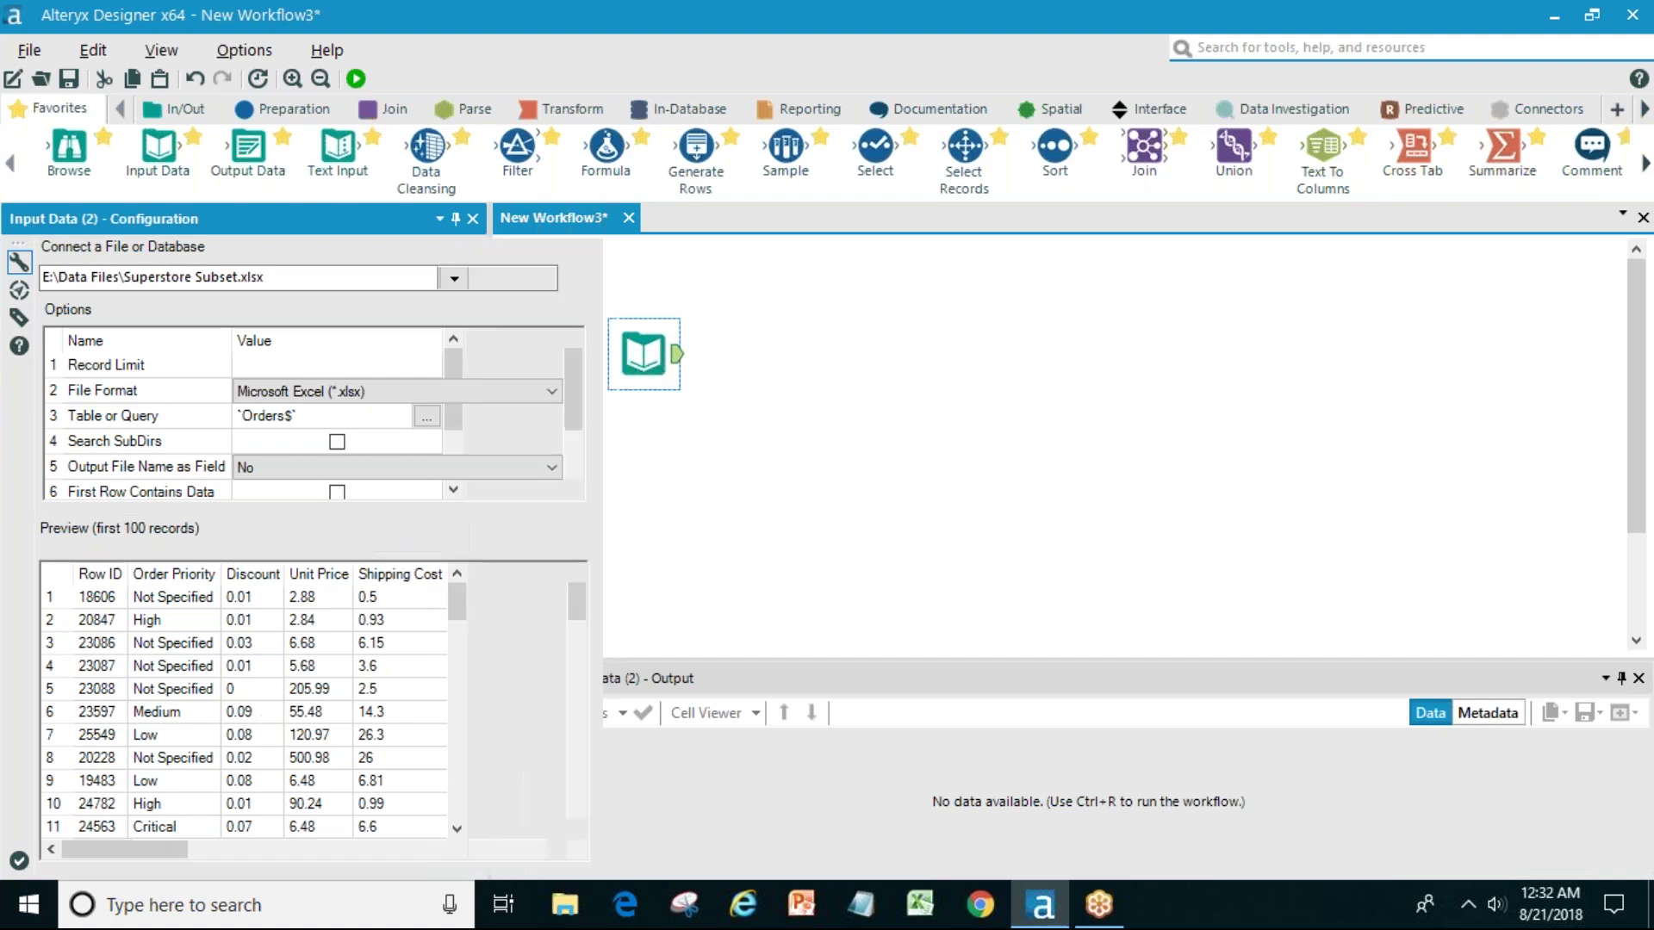
pyautogui.moveTo(198, 850); pyautogui.dragTo(142, 848)
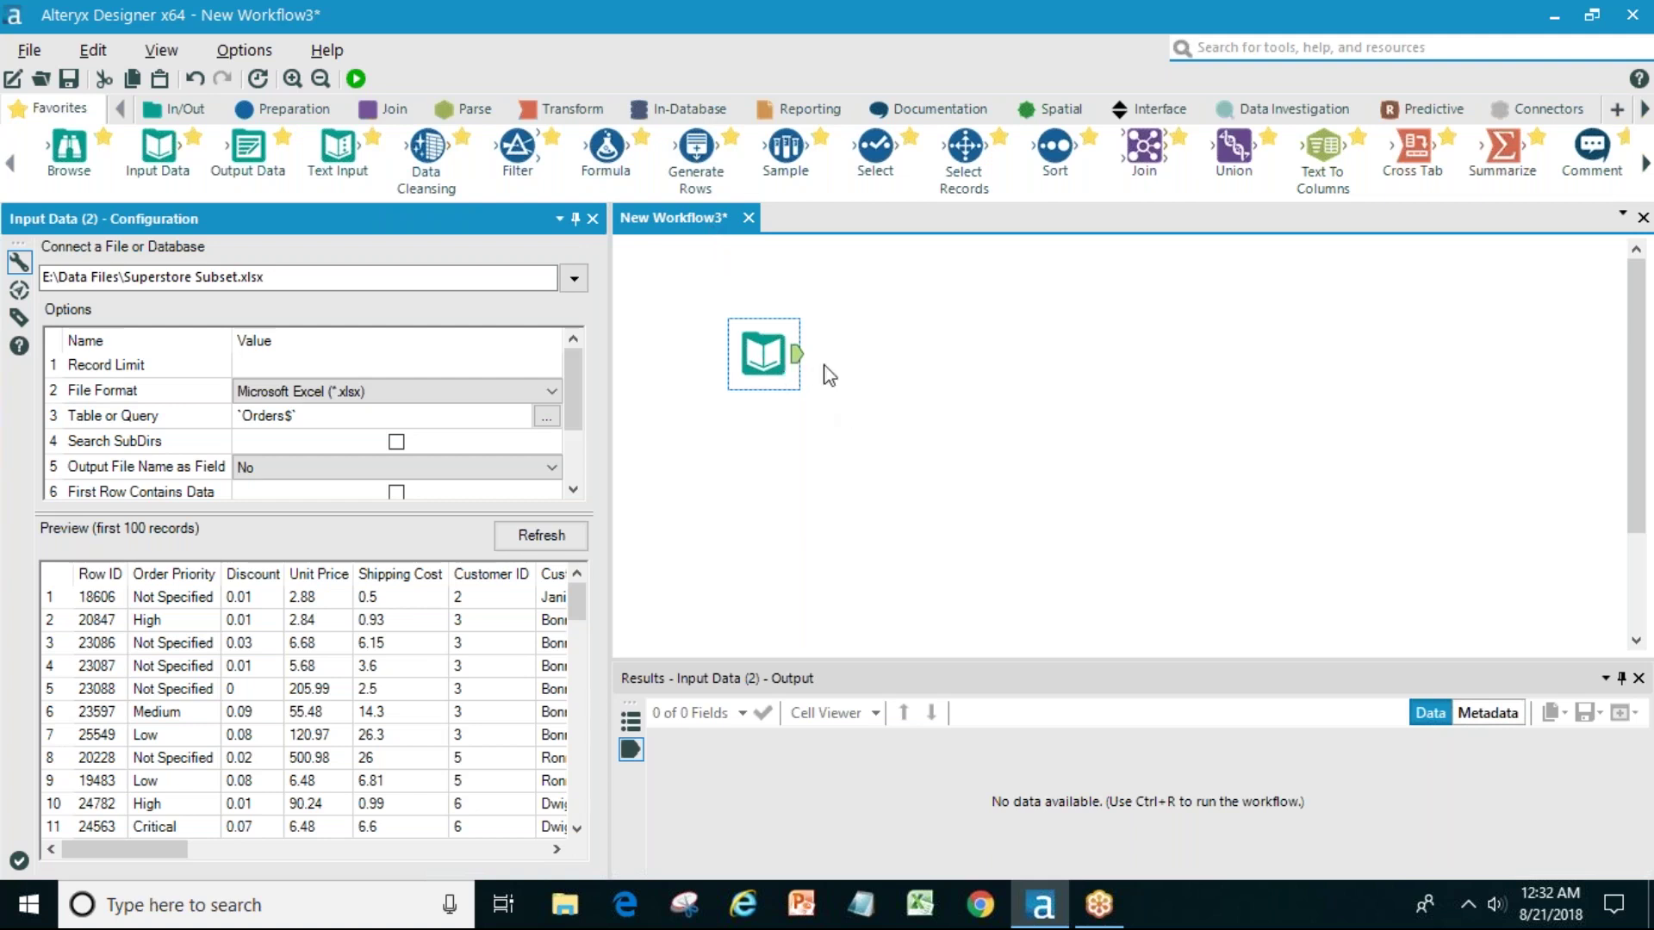
# - Add a Join tool after the Orders input, with Orders feeding its left input
pyautogui.moveTo(1143, 159); pyautogui.dragTo(952, 367)
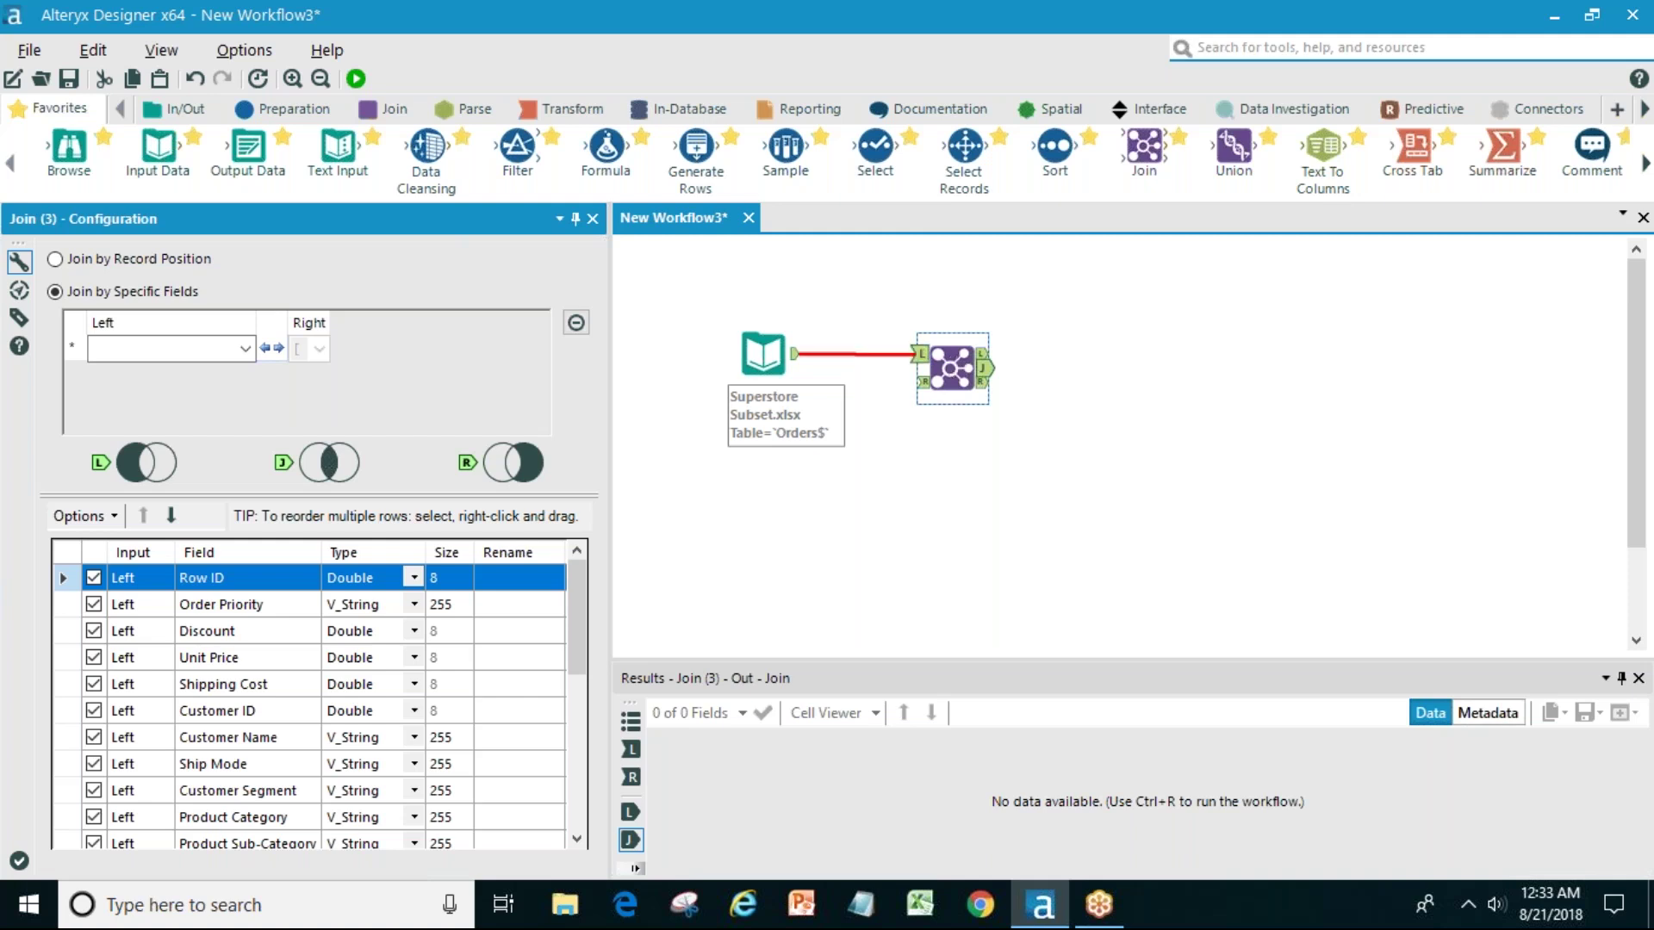
pyautogui.moveTo(944, 368); pyautogui.dragTo(959, 368)
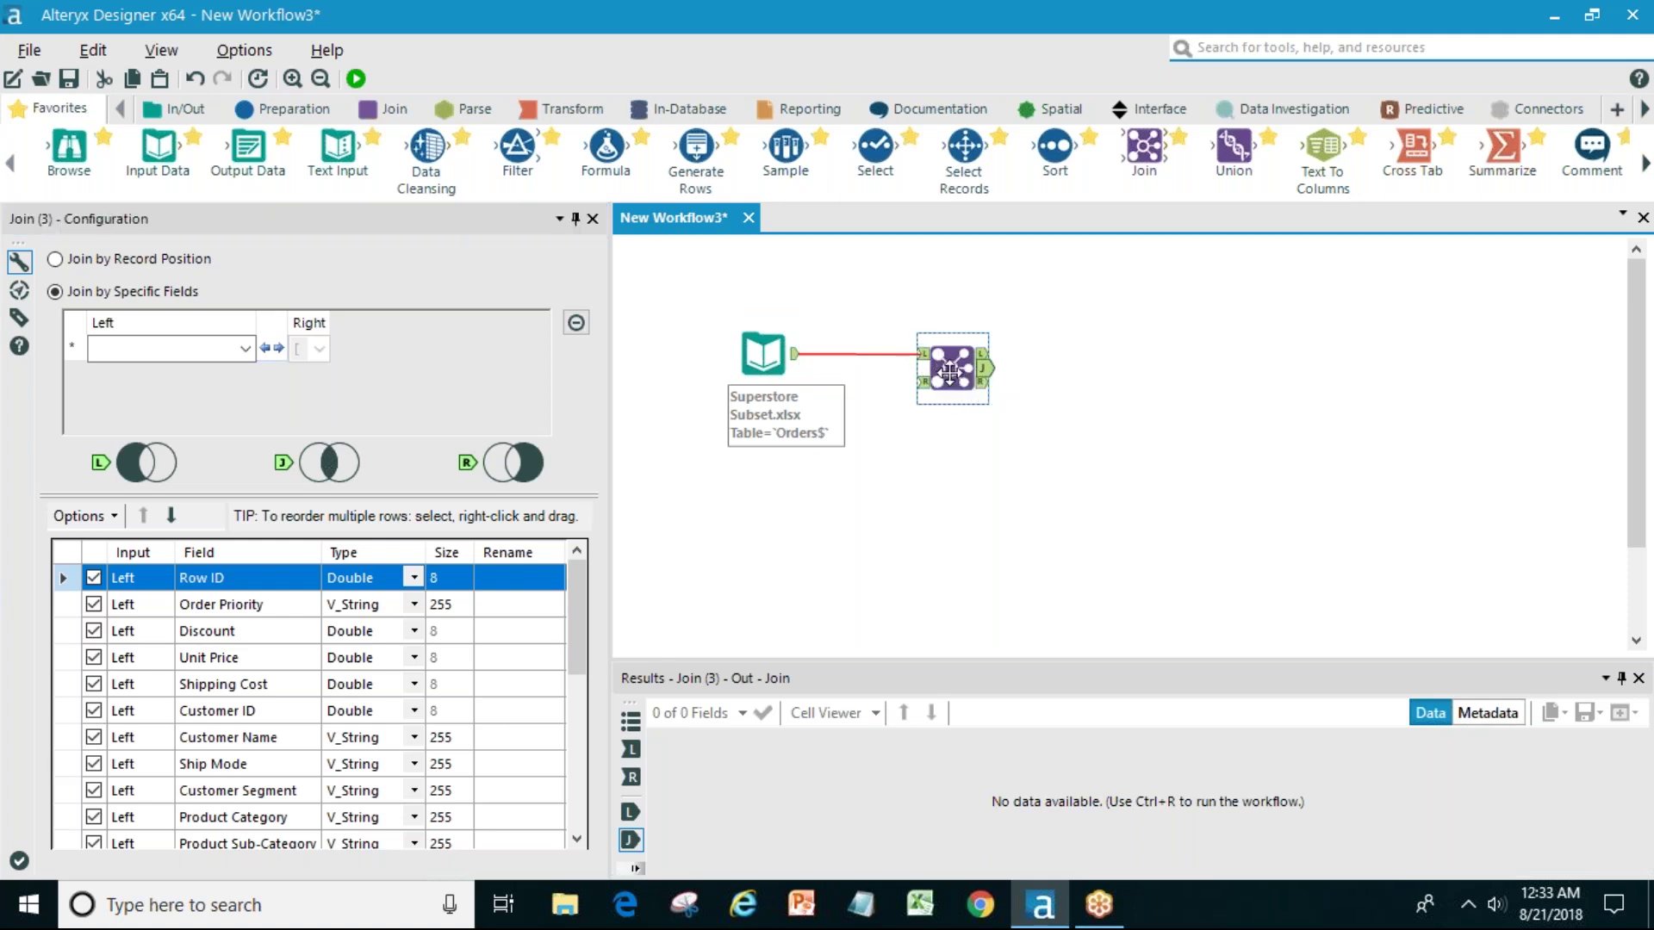
# - Add a second Input Data tool for the Returns sheet of Superstore Subset.xlsx and connect it to the Join tool's right input
pyautogui.moveTo(157, 149); pyautogui.dragTo(877, 500)
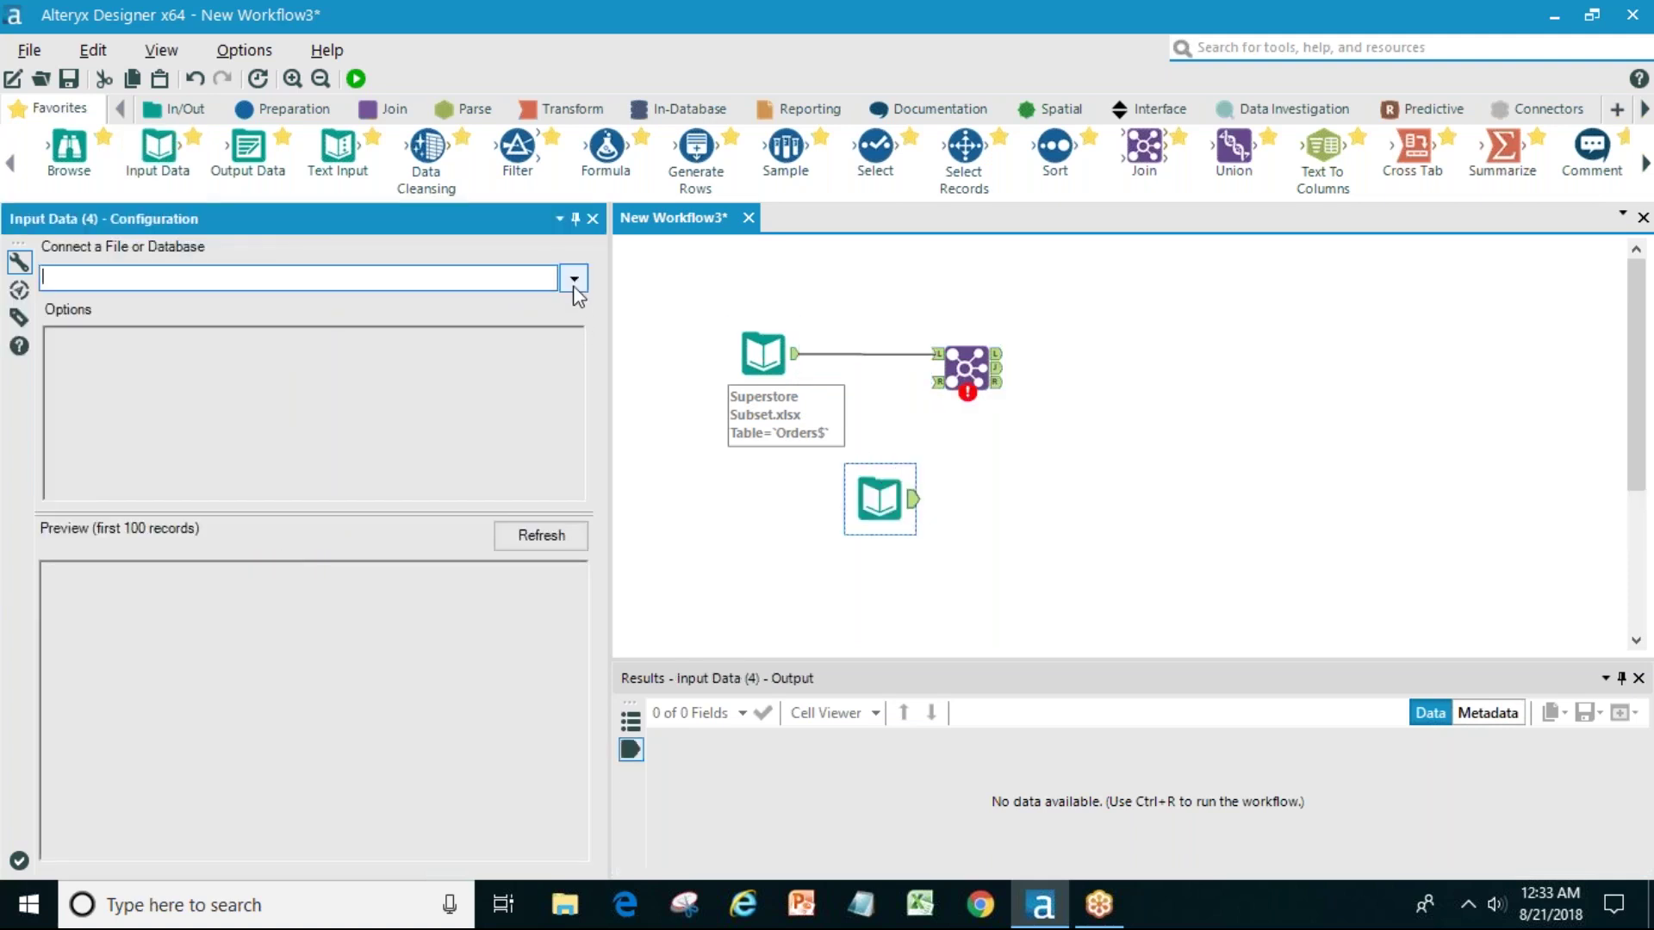
pyautogui.click(574, 280)
pyautogui.click(534, 312)
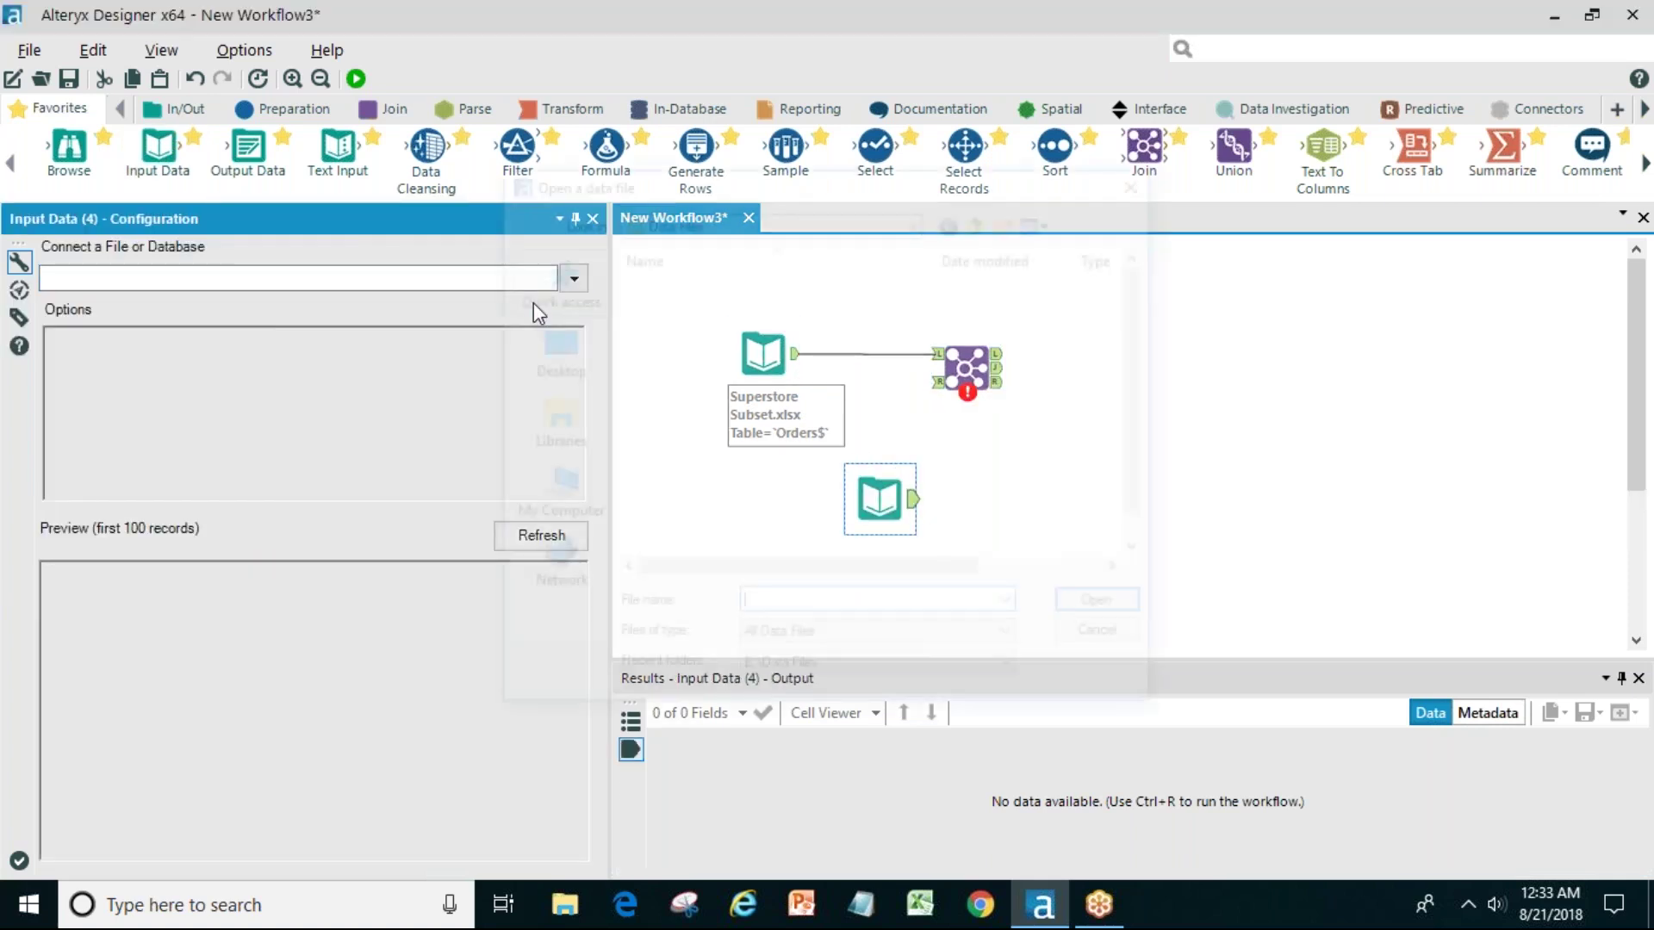
pyautogui.doubleClick(817, 551)
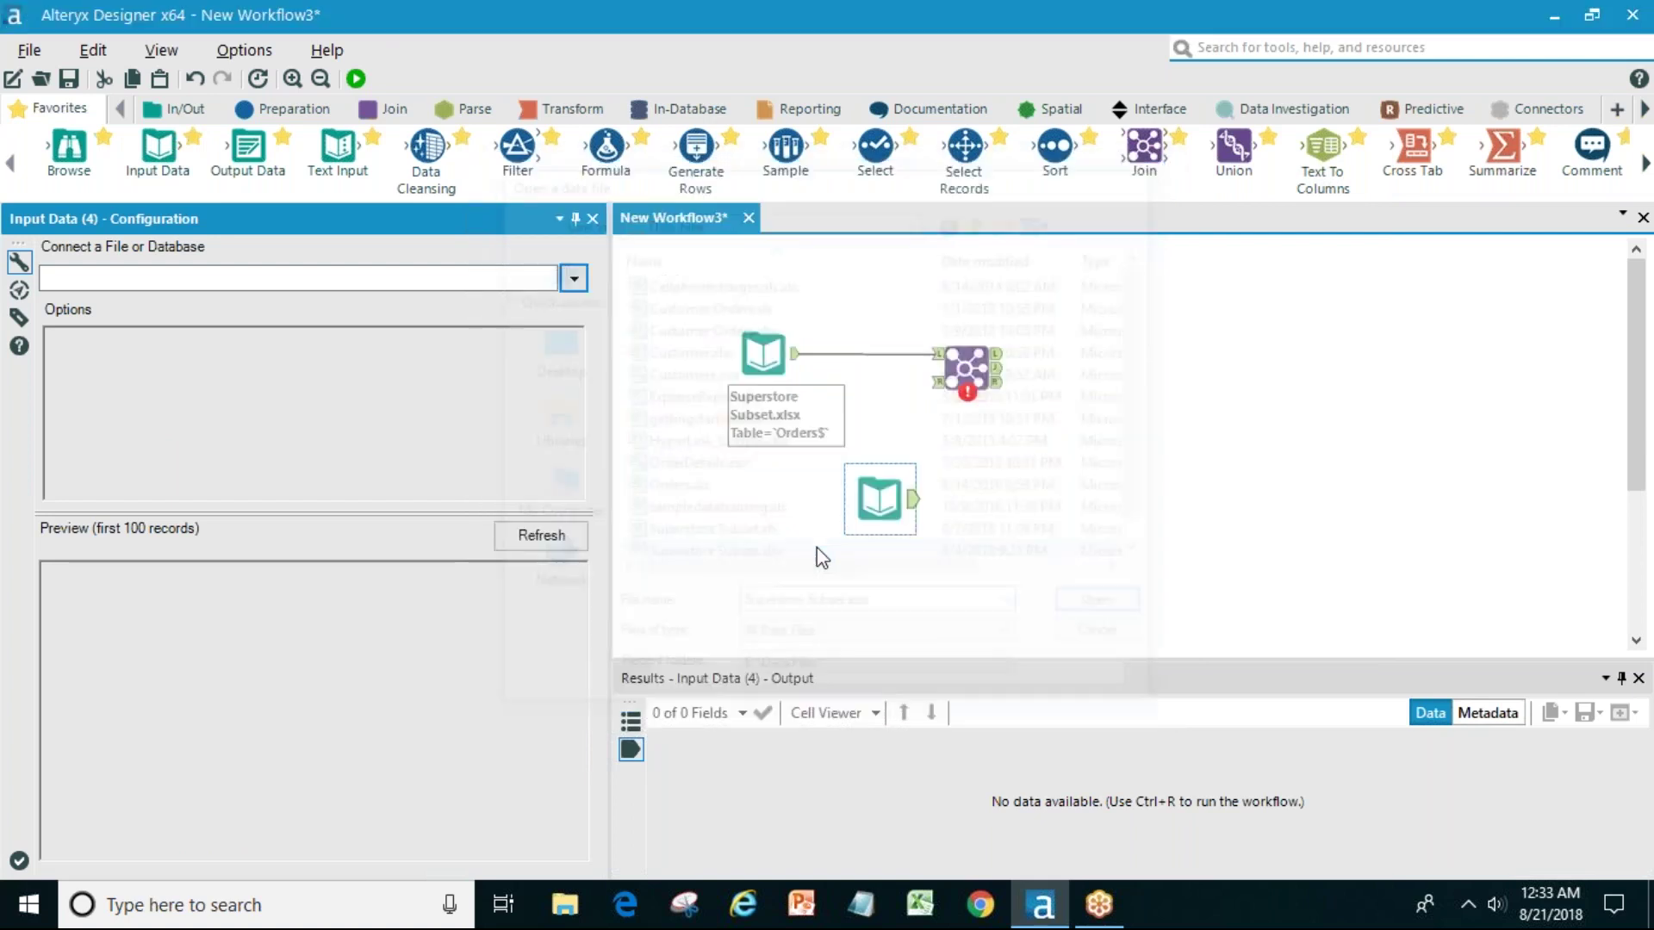
pyautogui.click(842, 354)
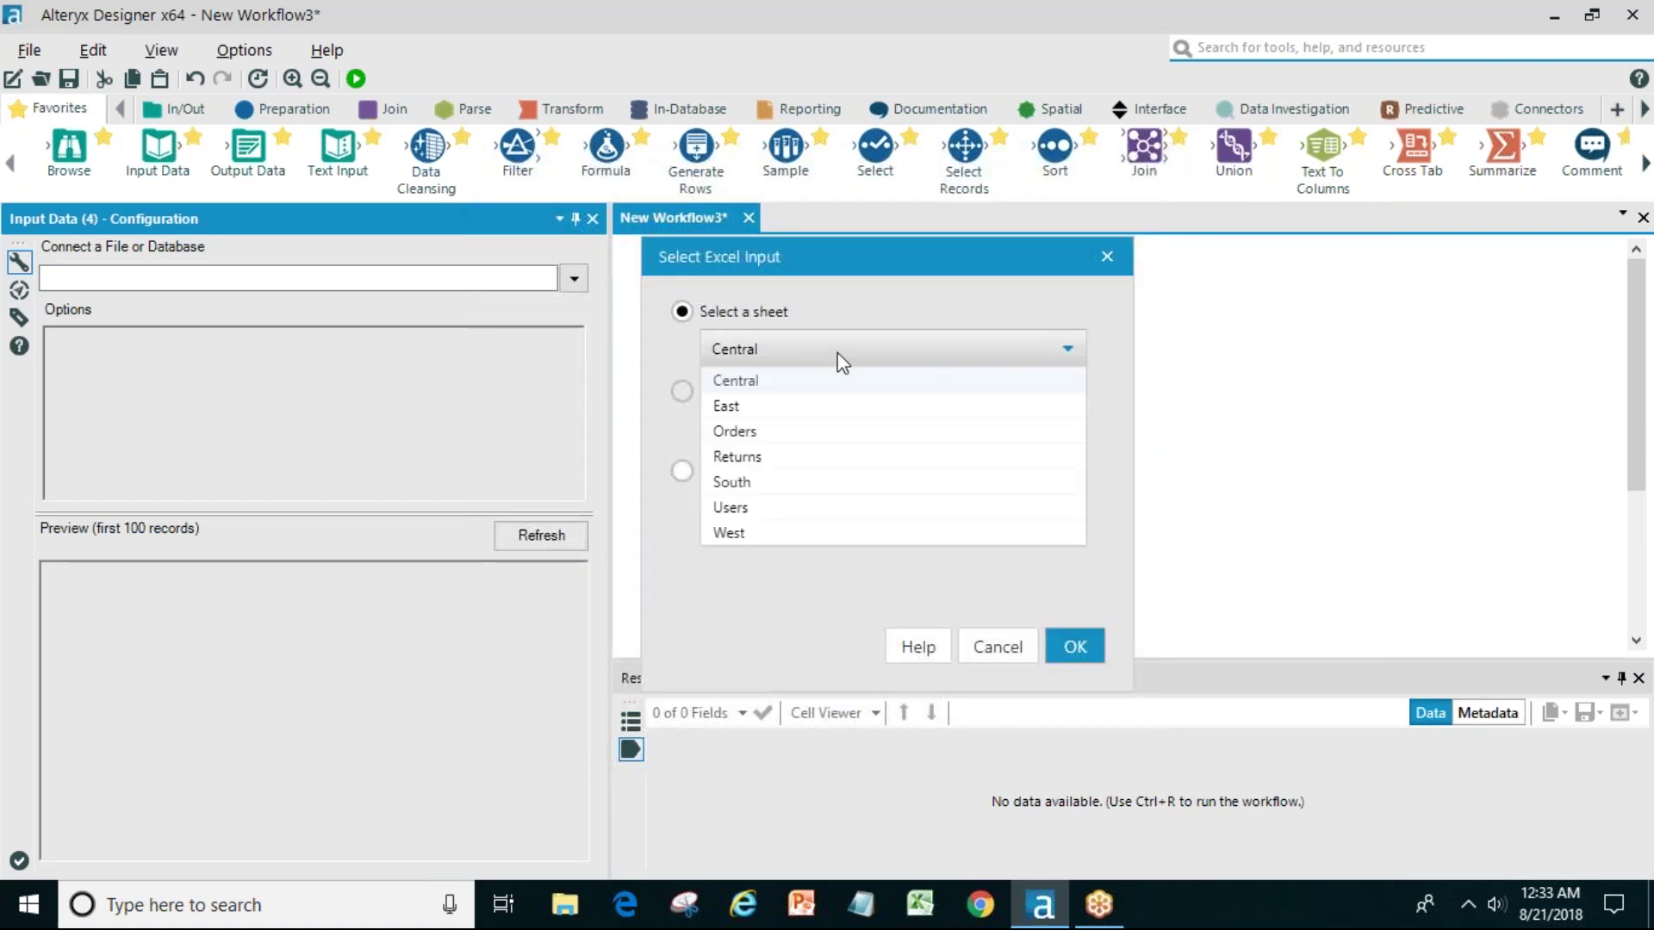
pyautogui.click(764, 458)
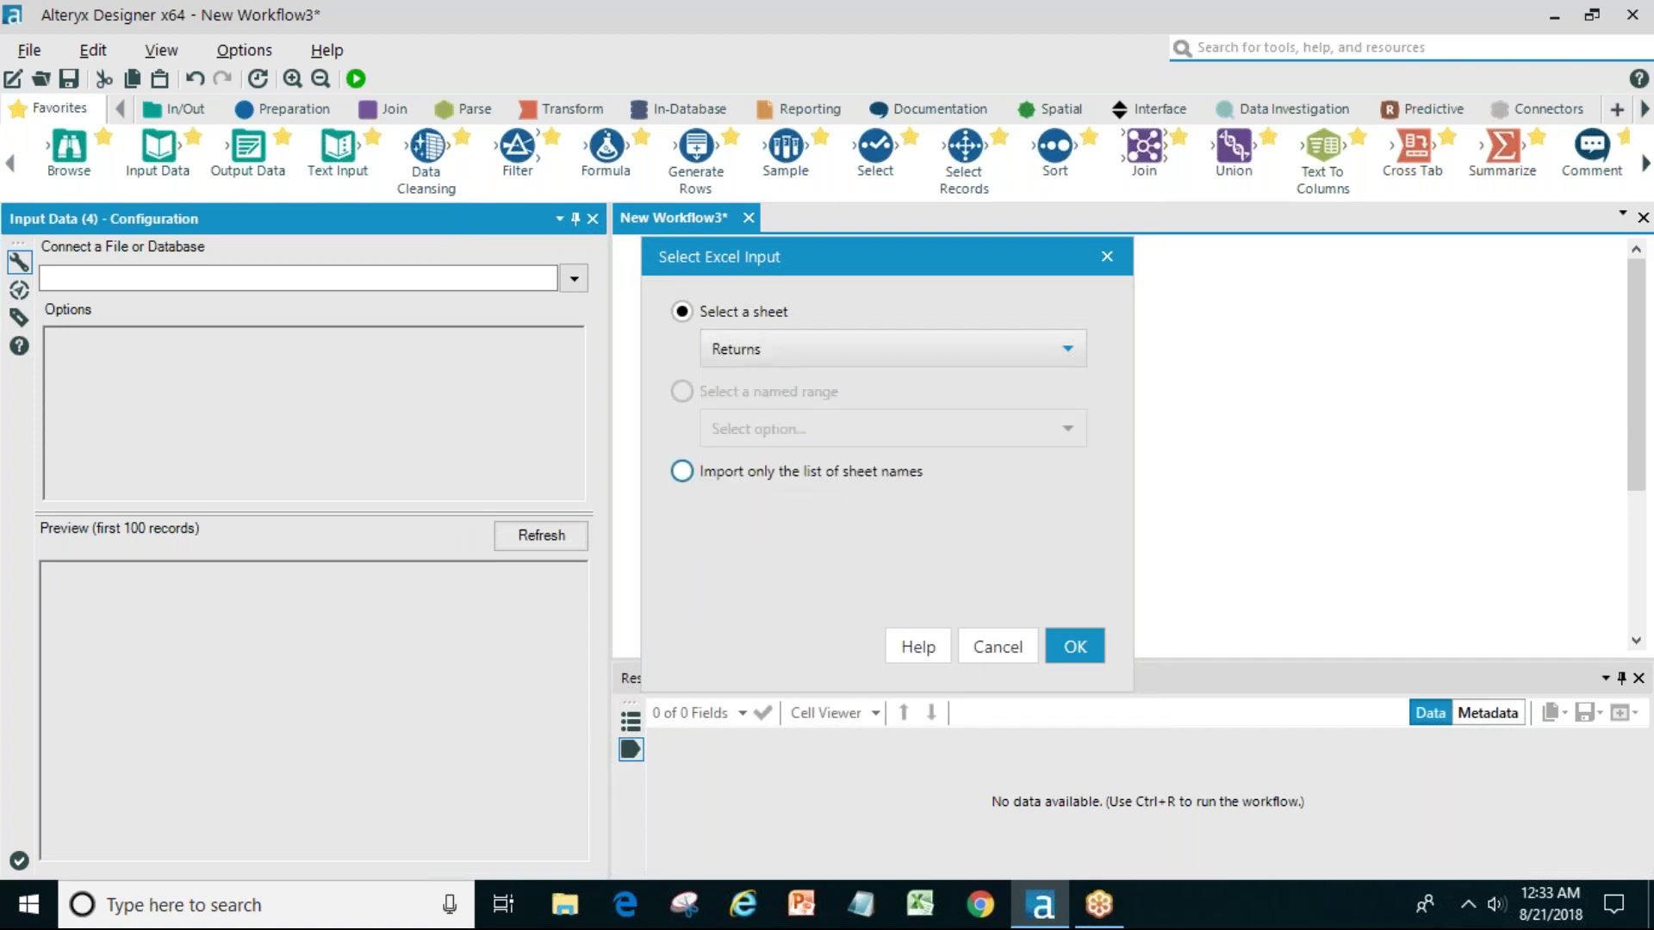
pyautogui.click(1074, 646)
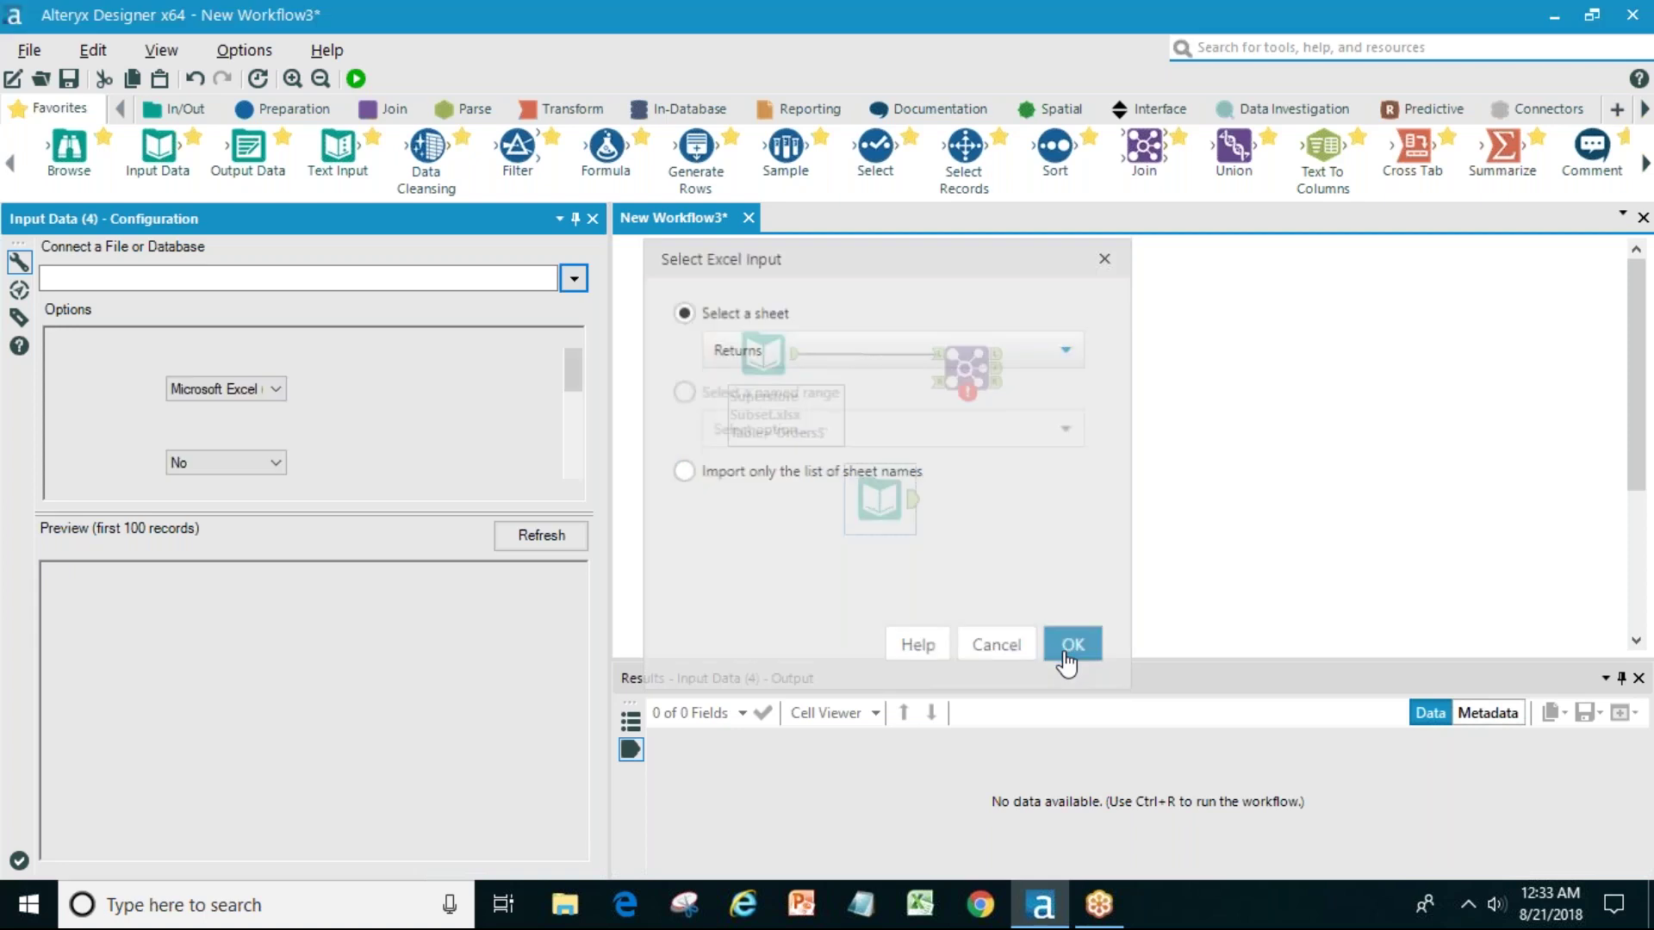
pyautogui.click(887, 512)
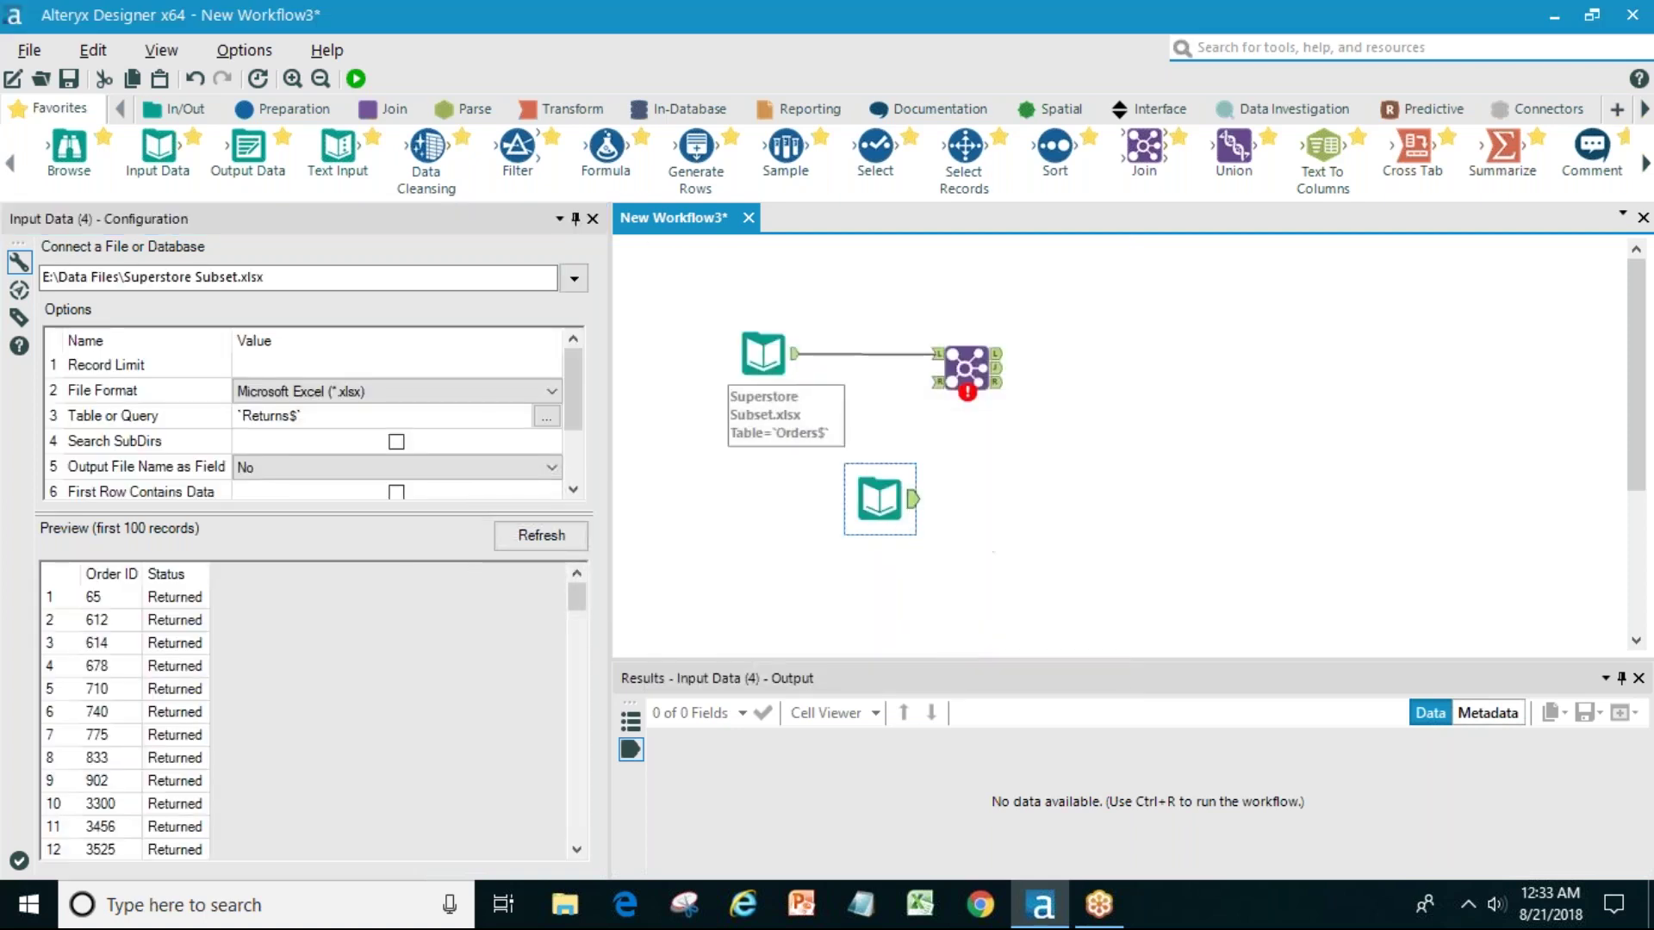
pyautogui.moveTo(912, 498); pyautogui.dragTo(935, 382)
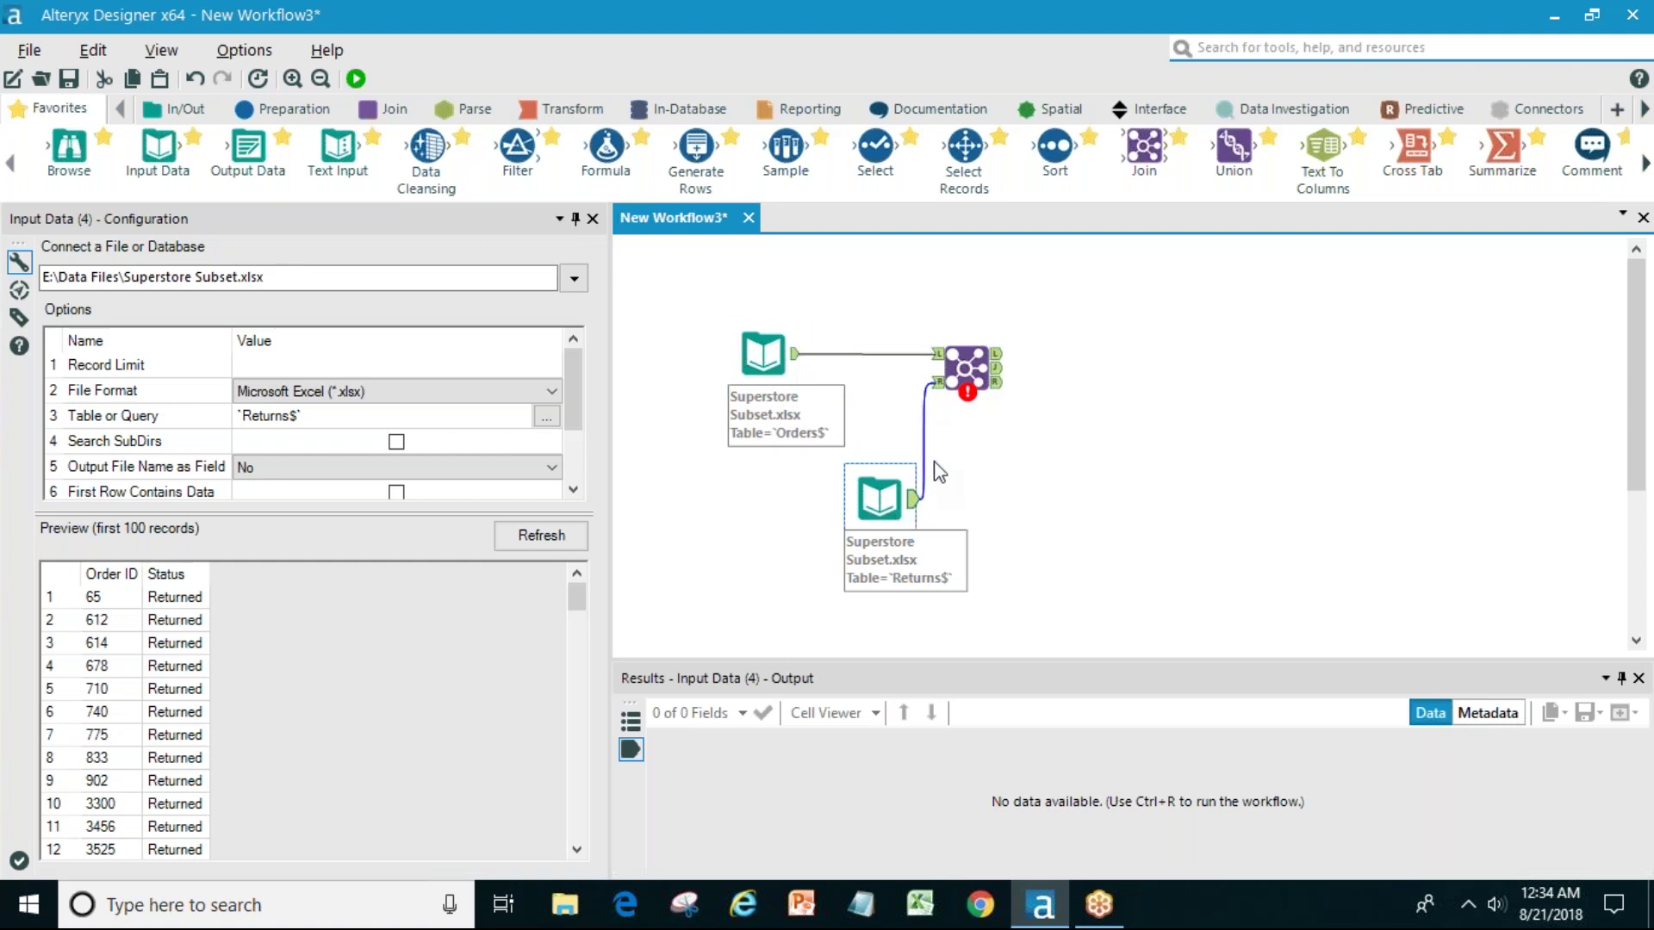
# - Add a Union tool set to Auto Config by Name and feed it the Join tool's joined and left outputs
pyautogui.moveTo(1233, 149); pyautogui.dragTo(1146, 368)
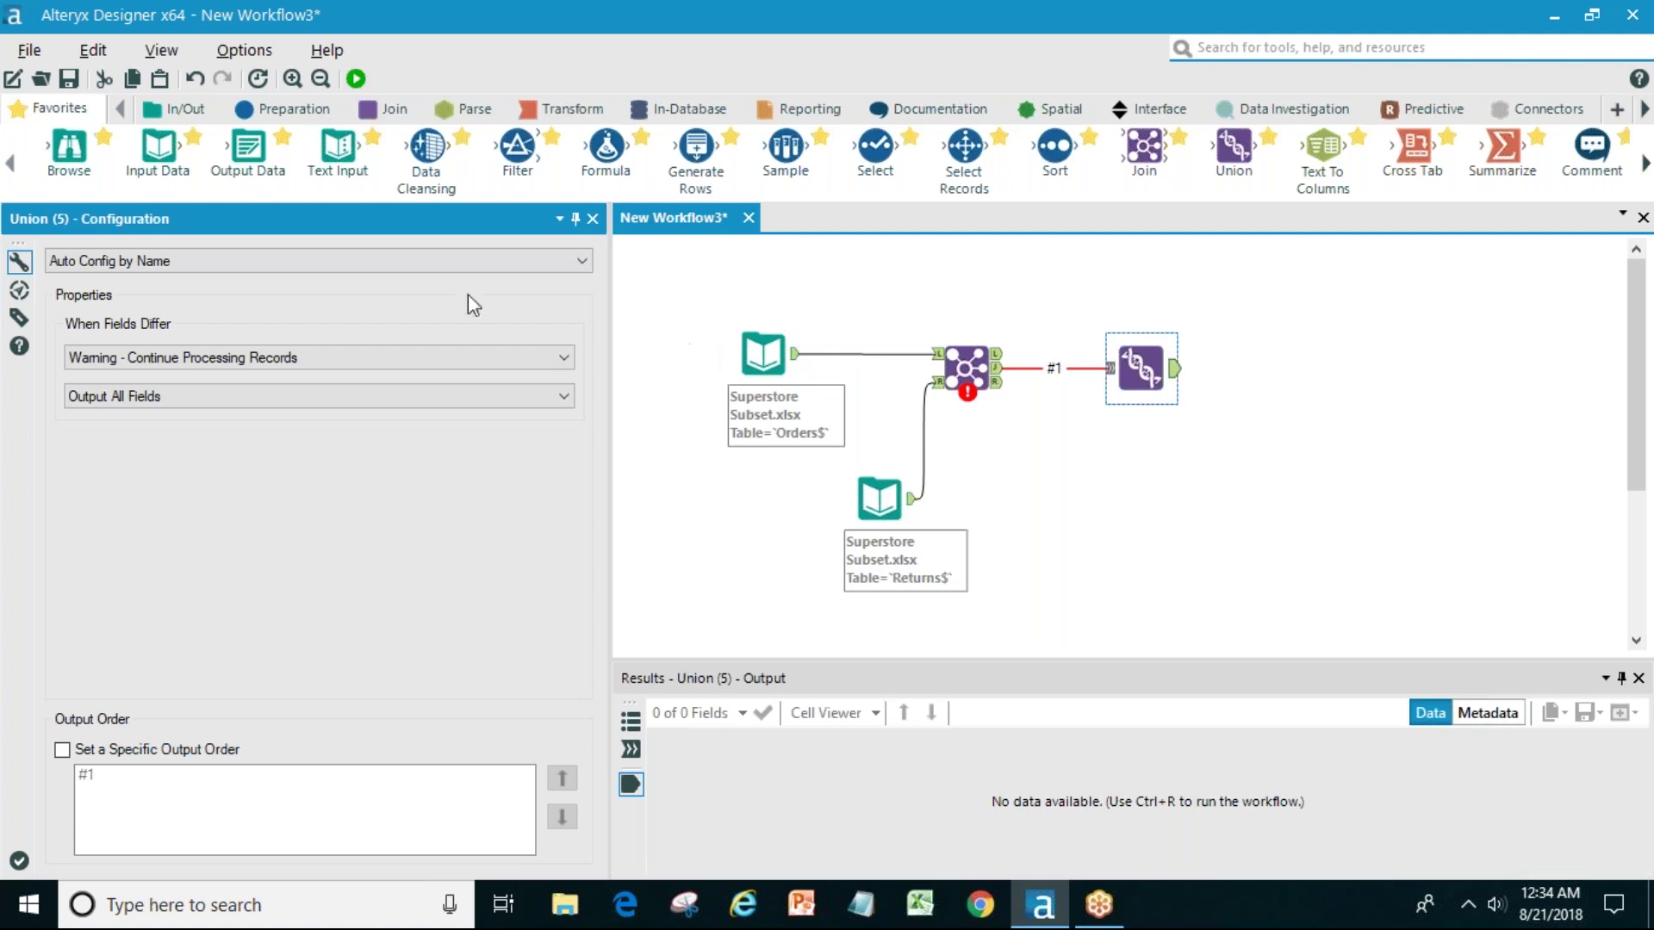
pyautogui.click(313, 269)
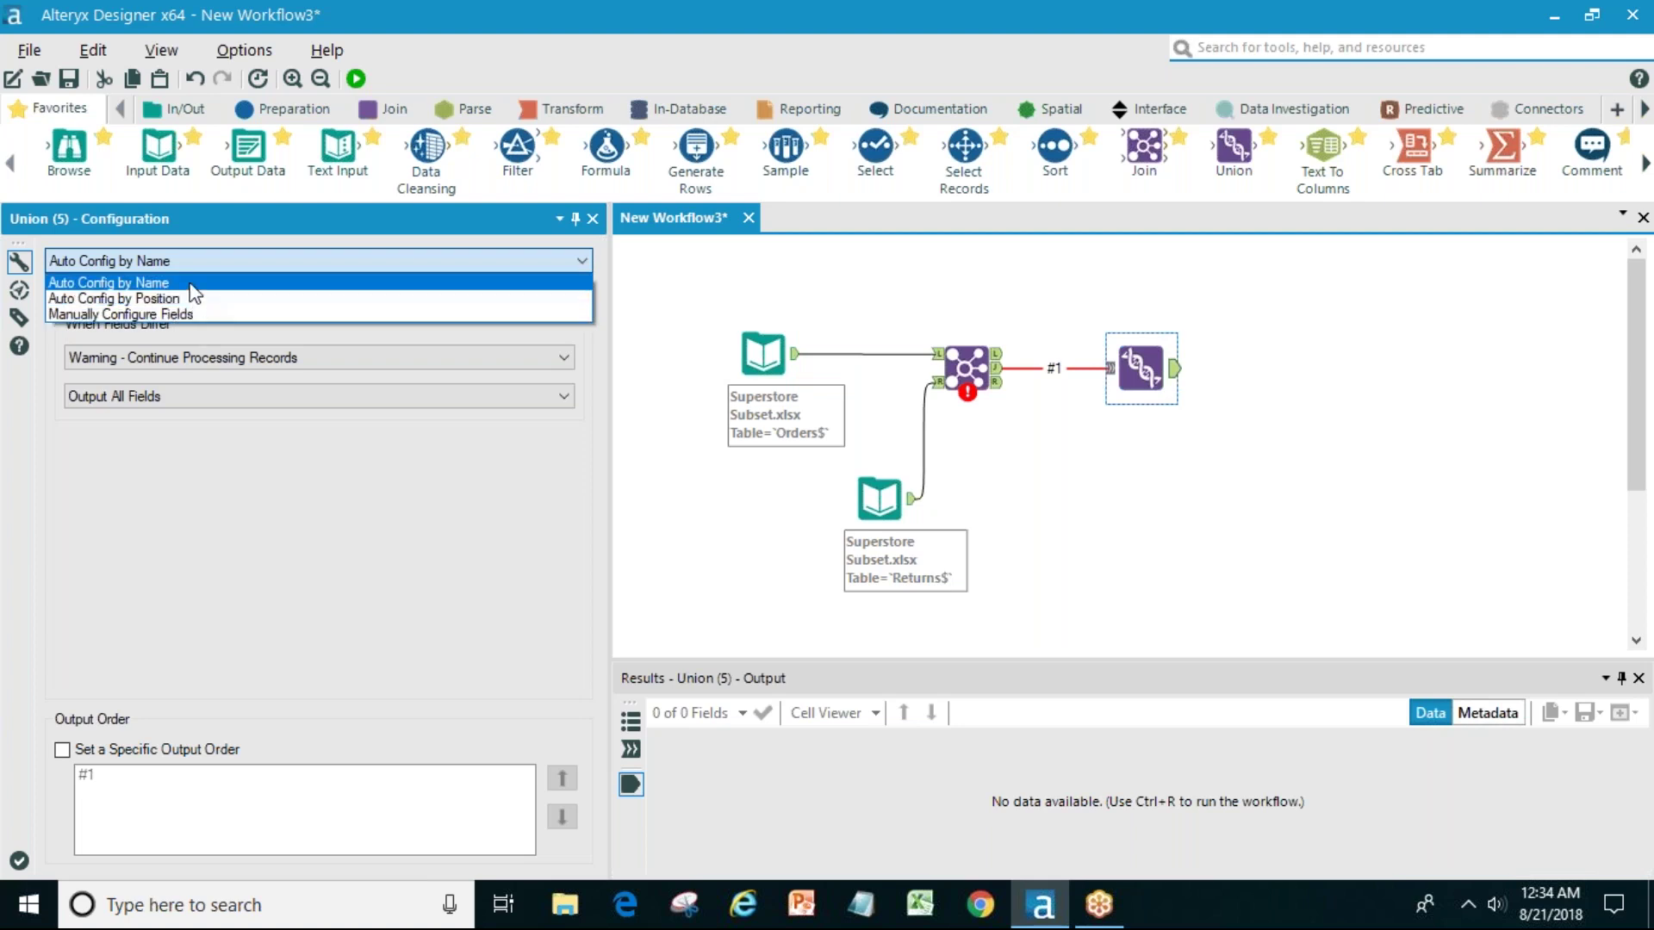
pyautogui.click(190, 285)
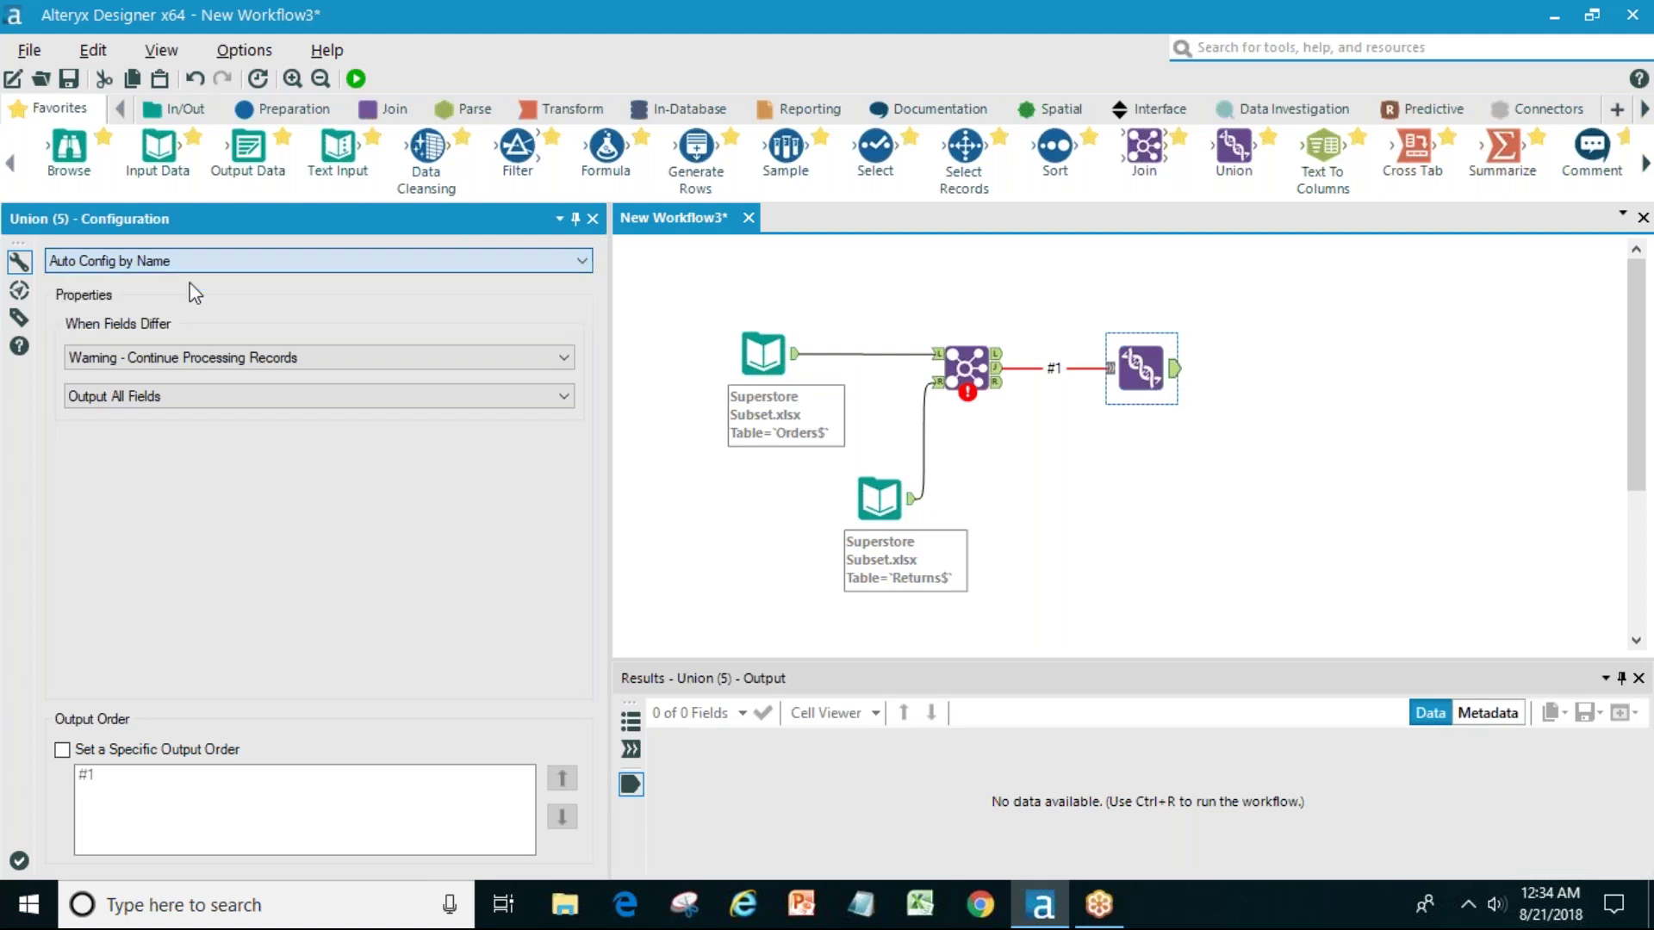
pyautogui.moveTo(998, 353); pyautogui.dragTo(1106, 369)
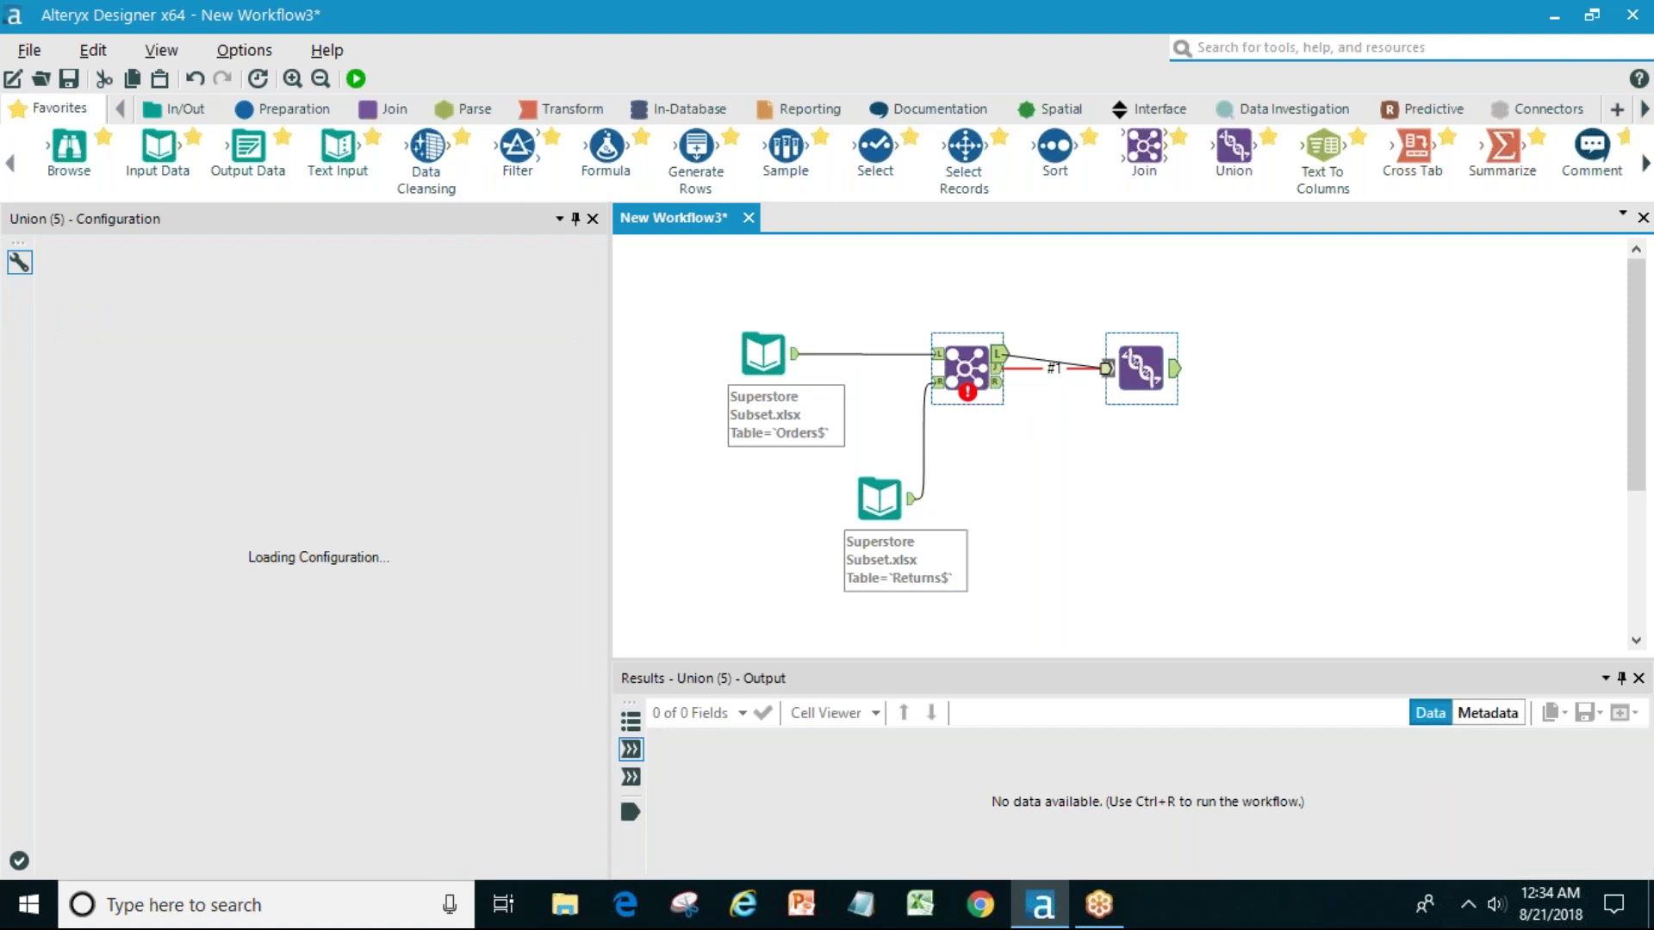
# - Configure the Join to match on Order ID from both inputs and exclude the right input's Order ID field from the output
pyautogui.click(966, 368)
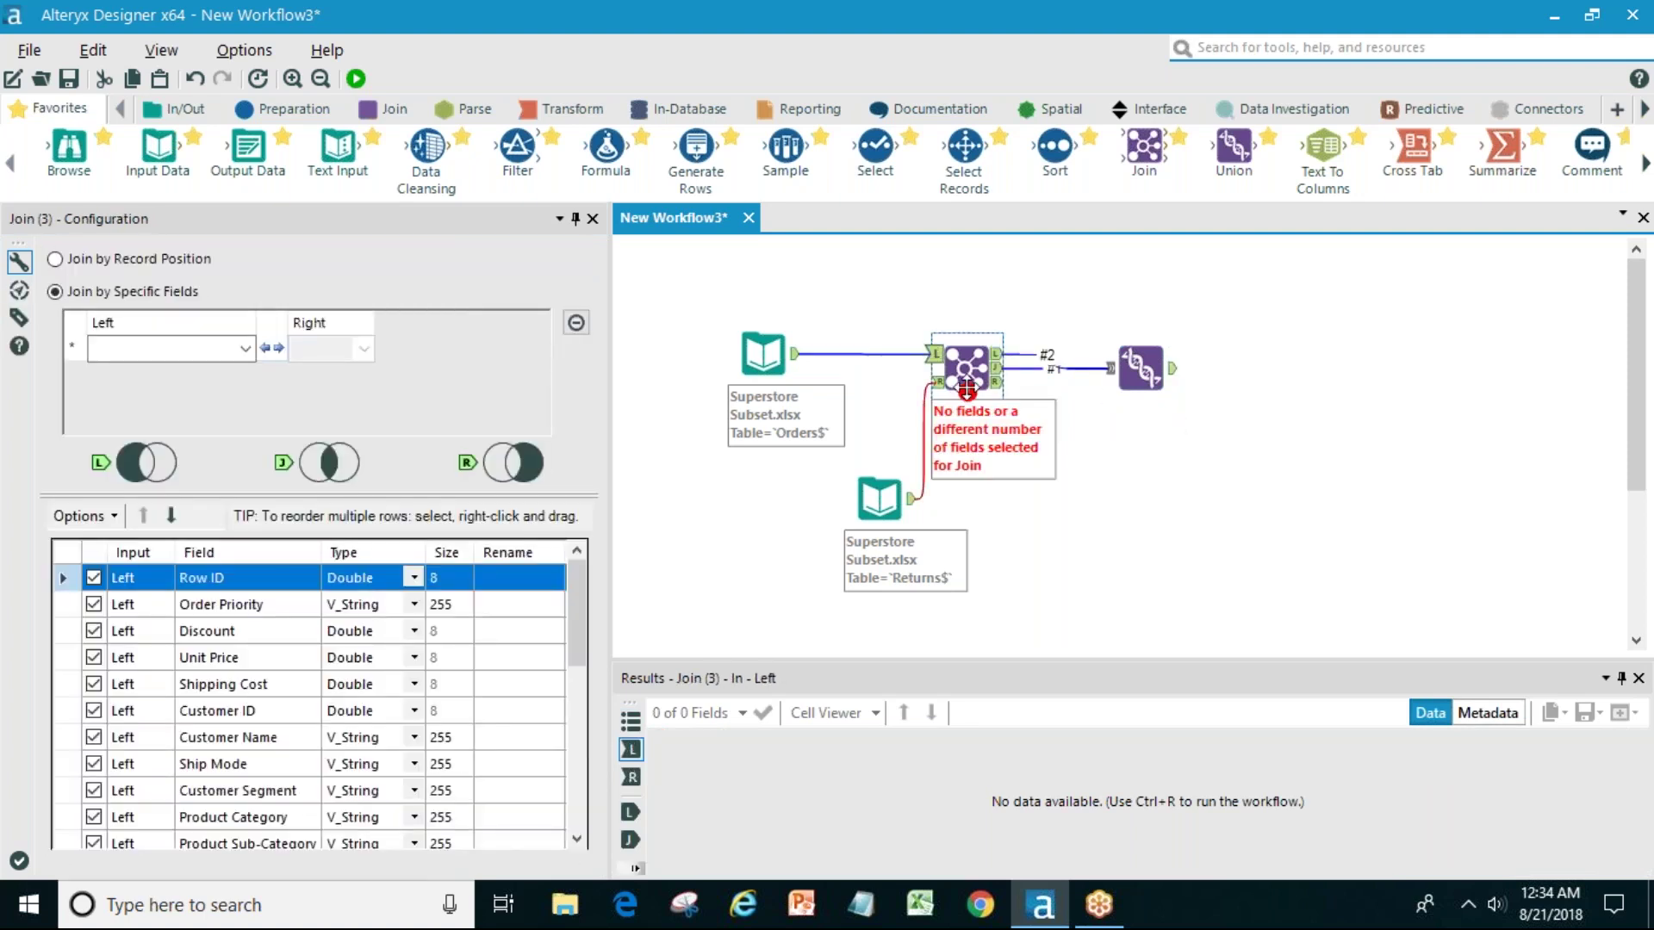
pyautogui.click(244, 349)
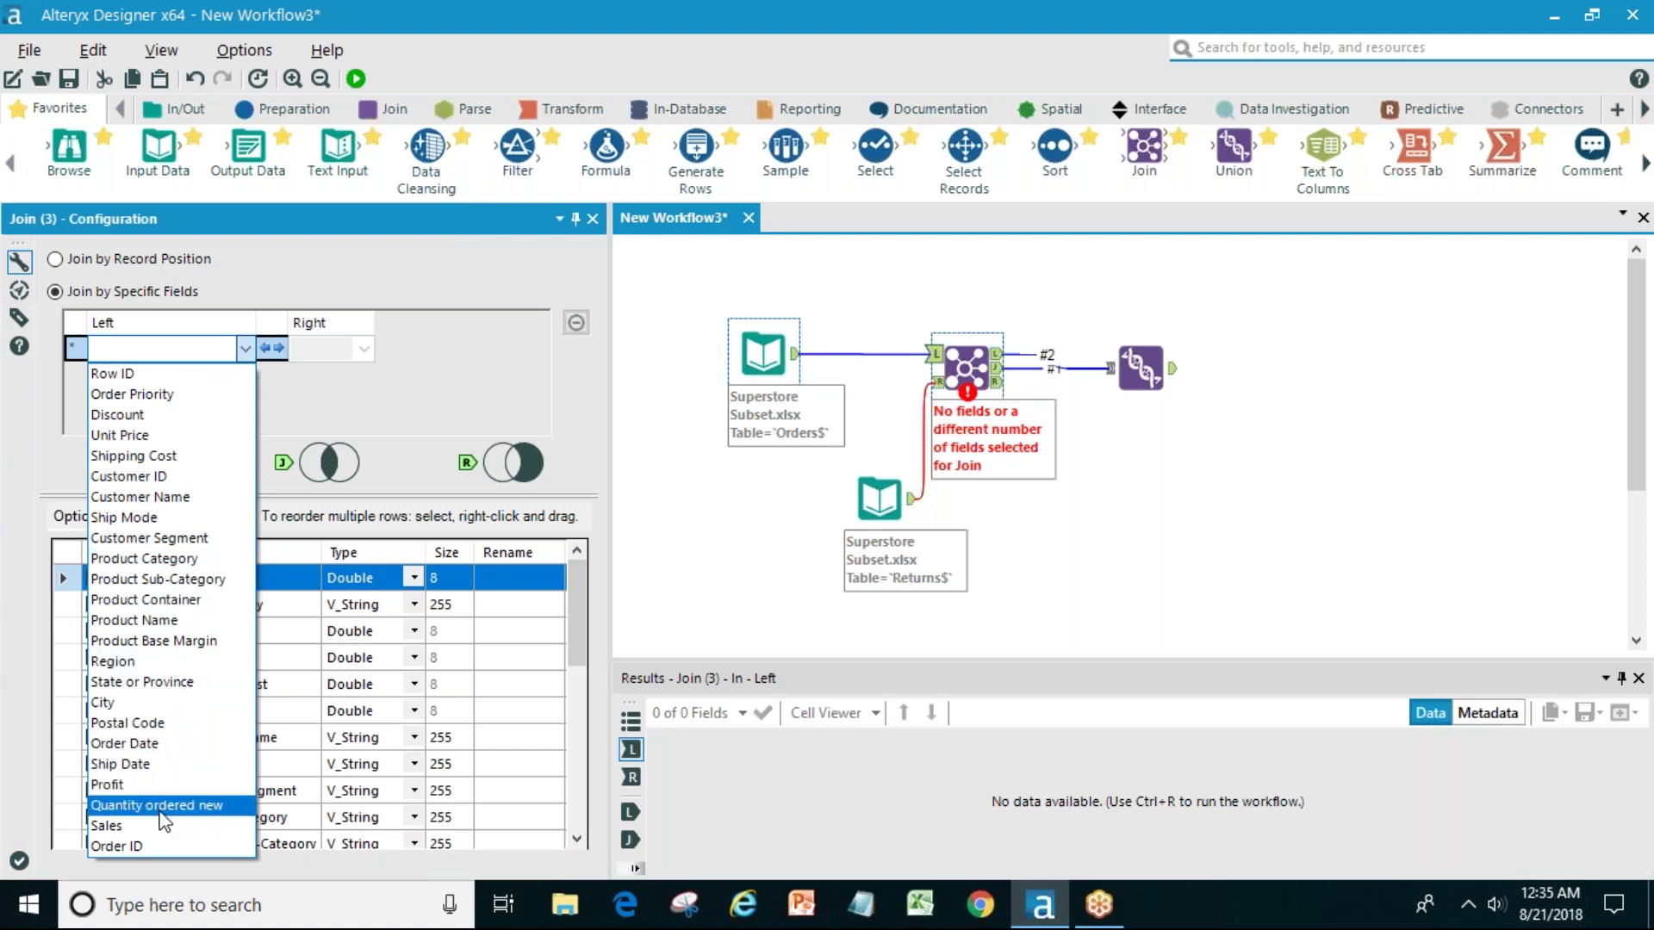
pyautogui.click(152, 844)
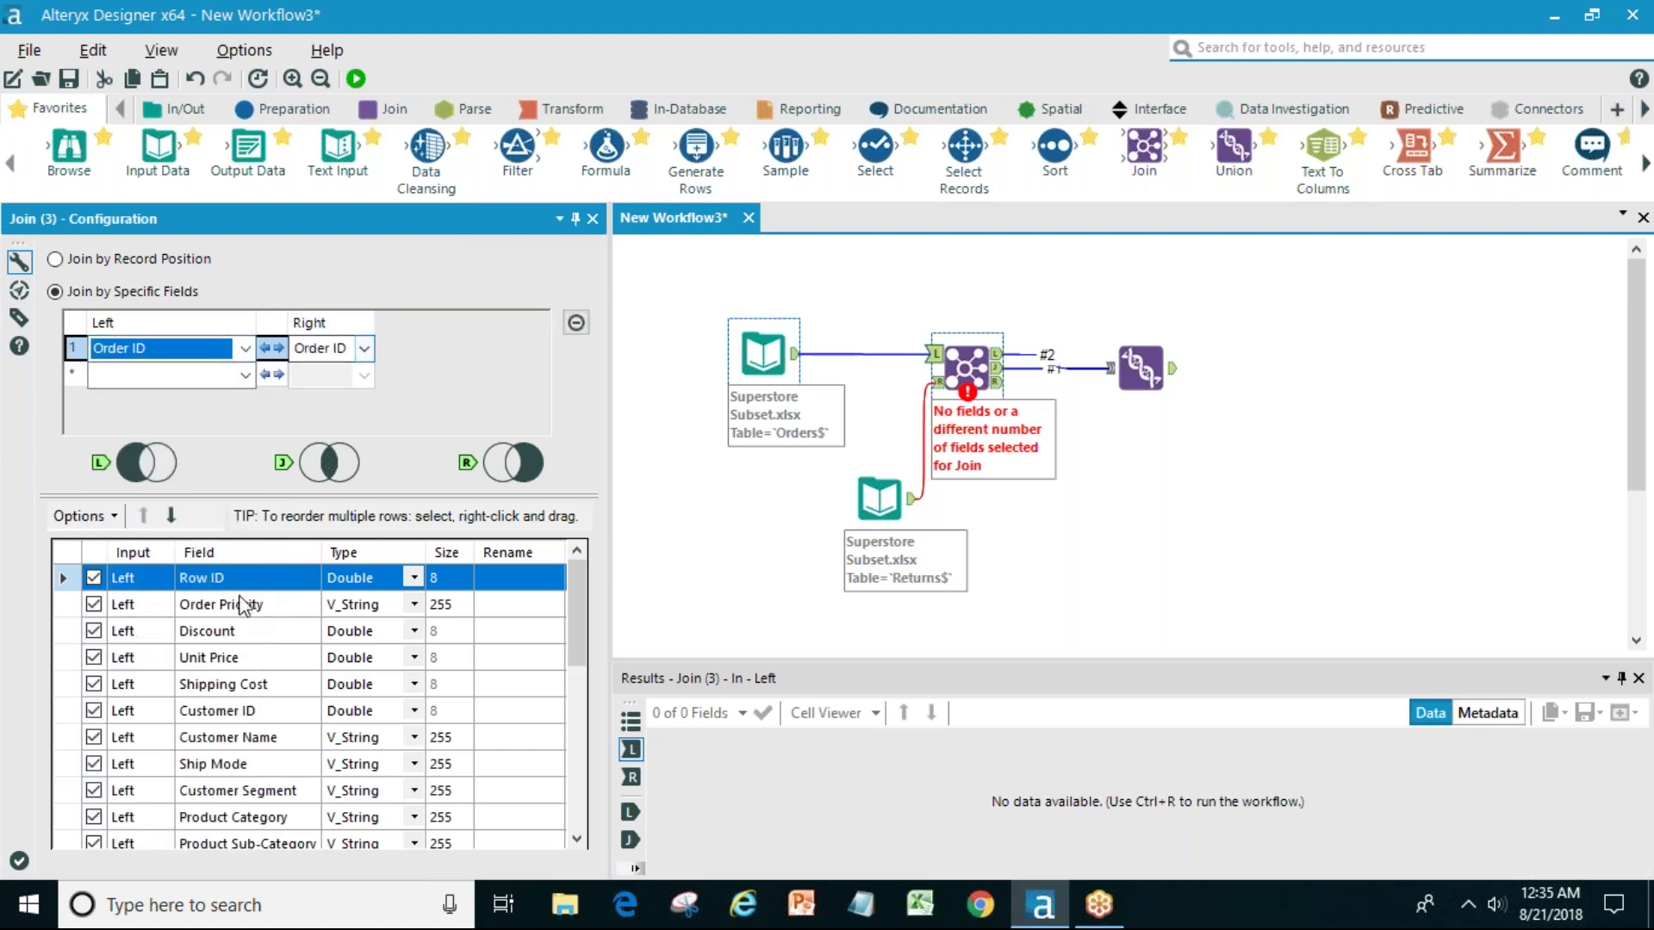
pyautogui.moveTo(578, 574); pyautogui.dragTo(582, 782)
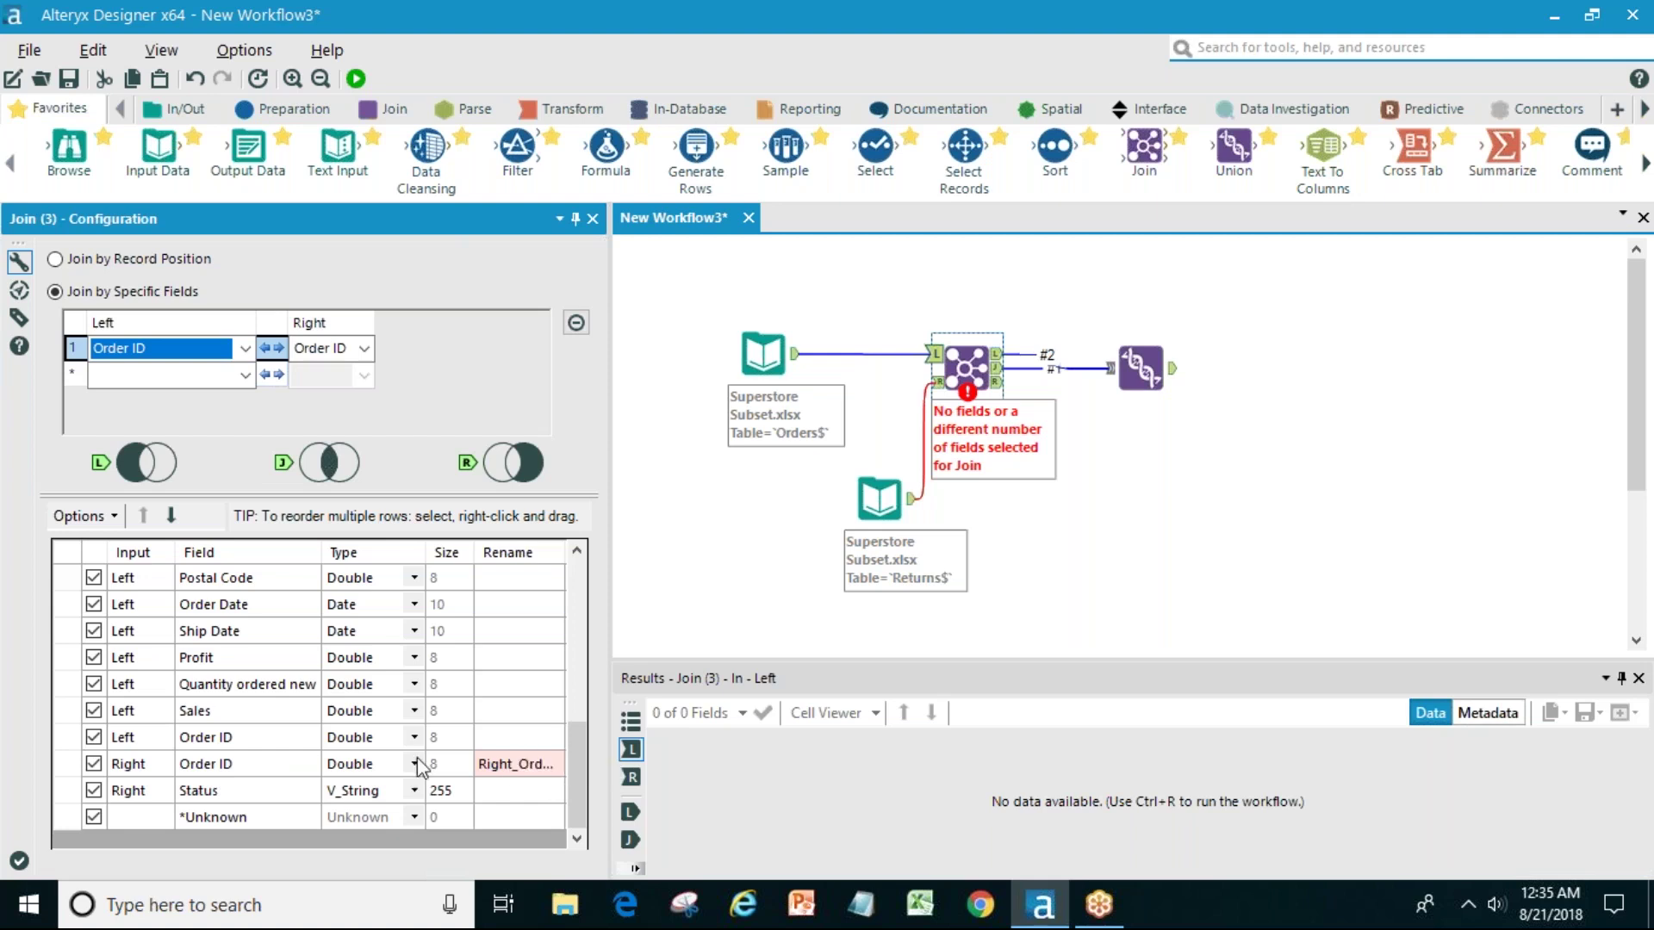
pyautogui.click(101, 766)
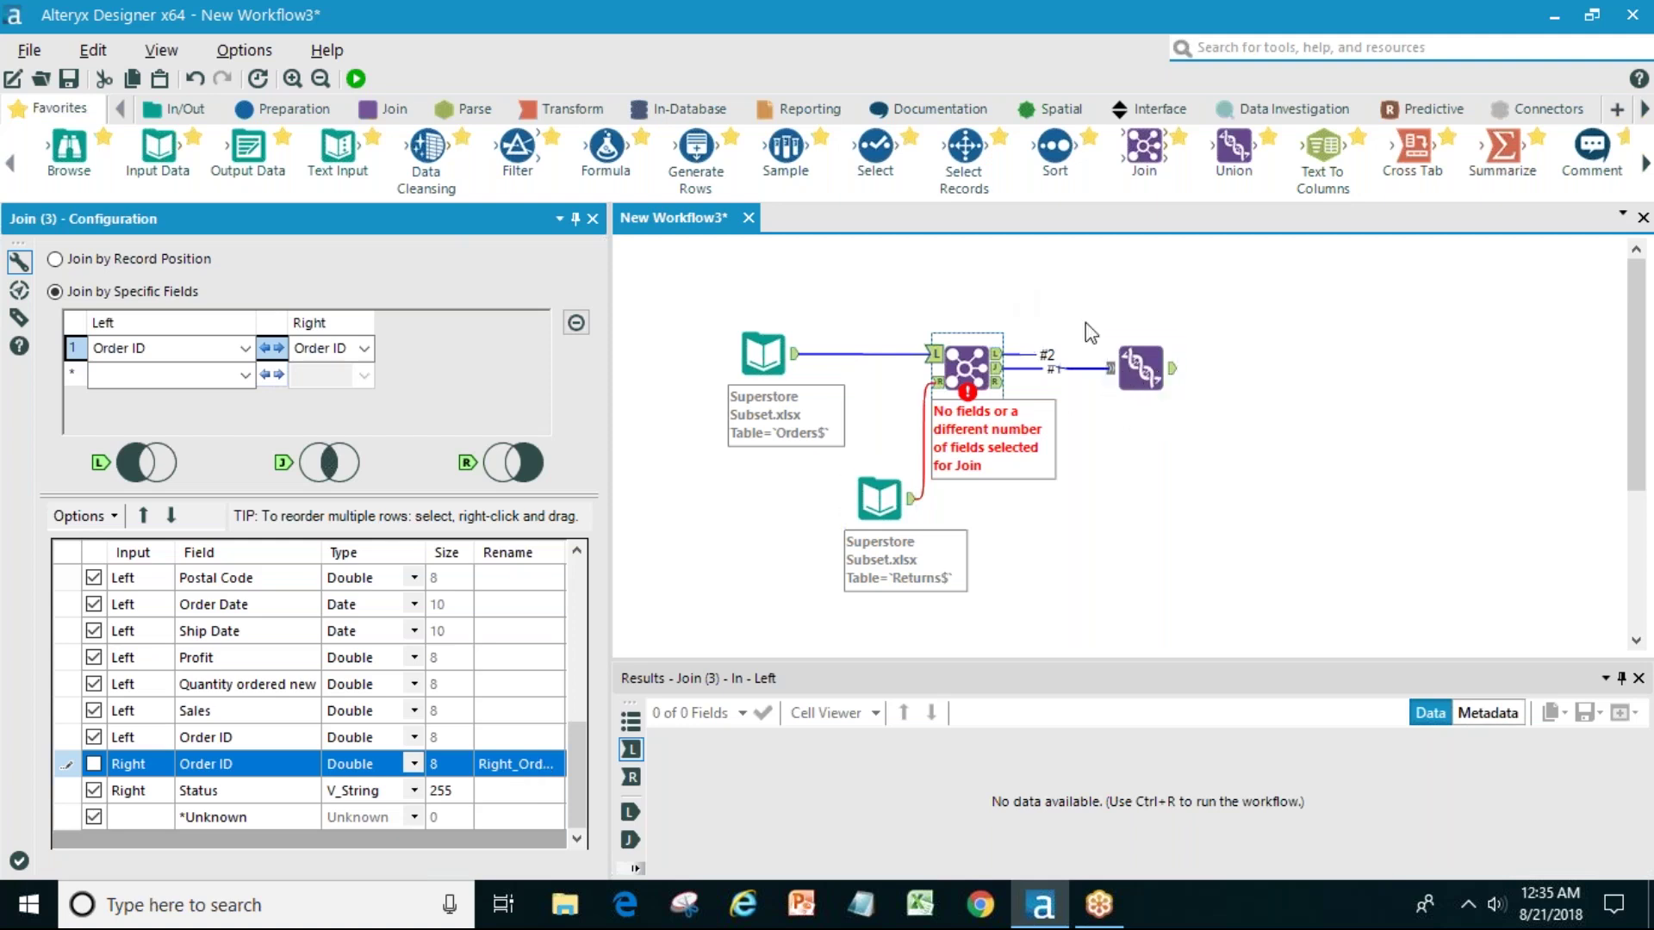
pyautogui.click(1195, 387)
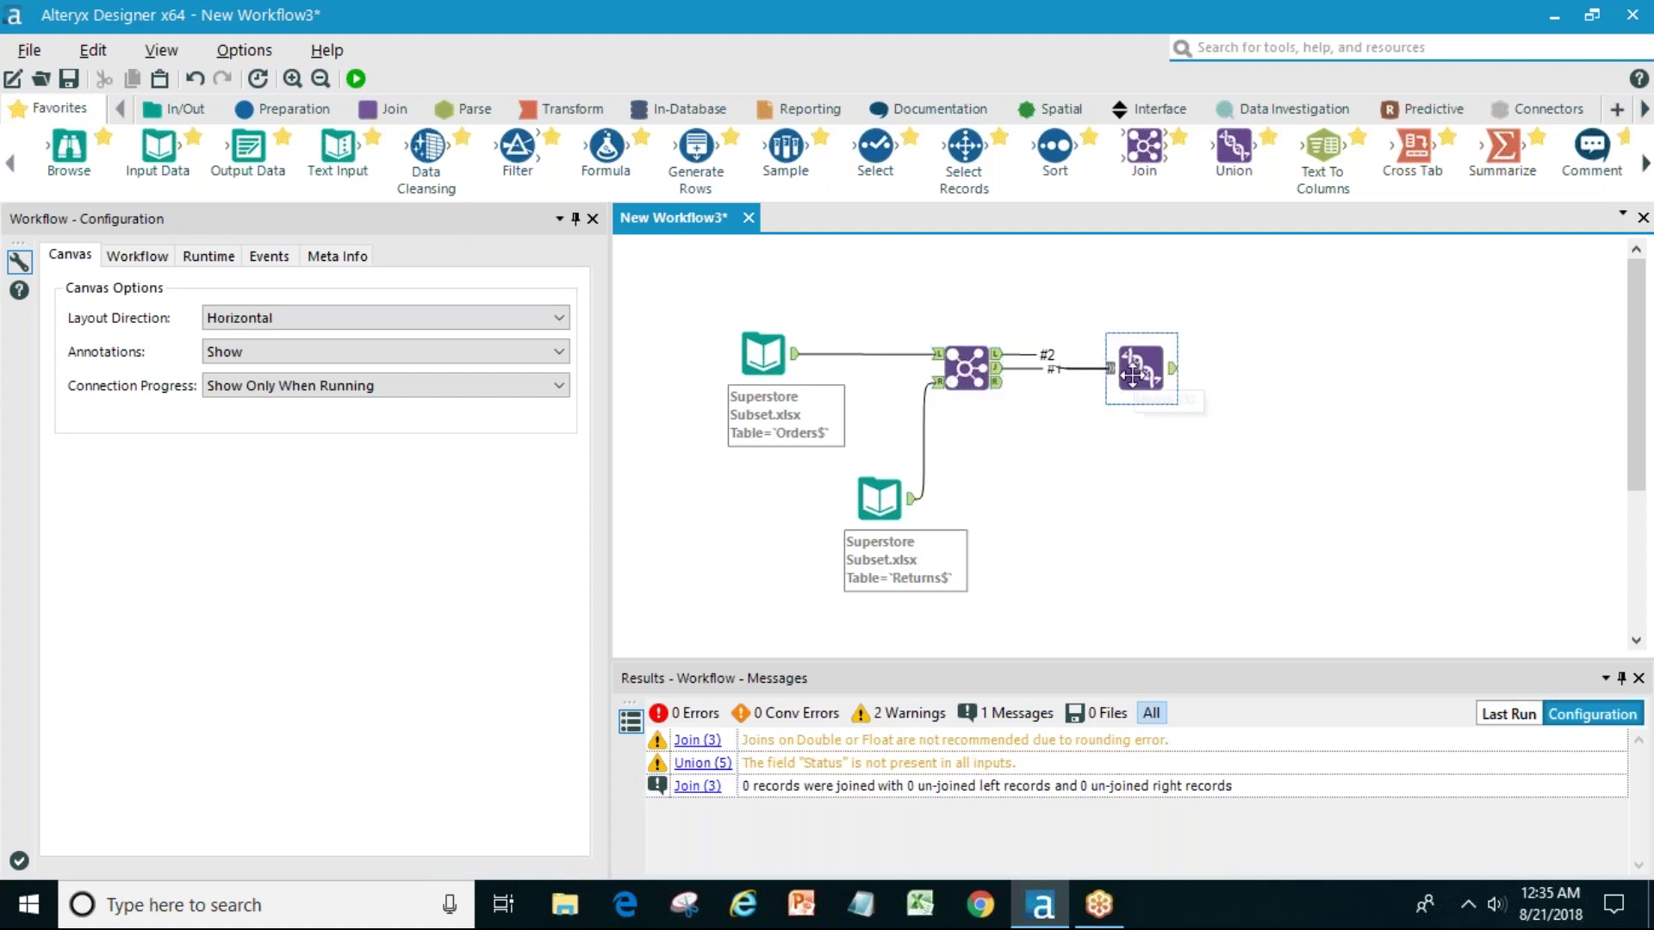
# - Review the data preview of the Returns input
pyautogui.click(1004, 368)
pyautogui.click(878, 498)
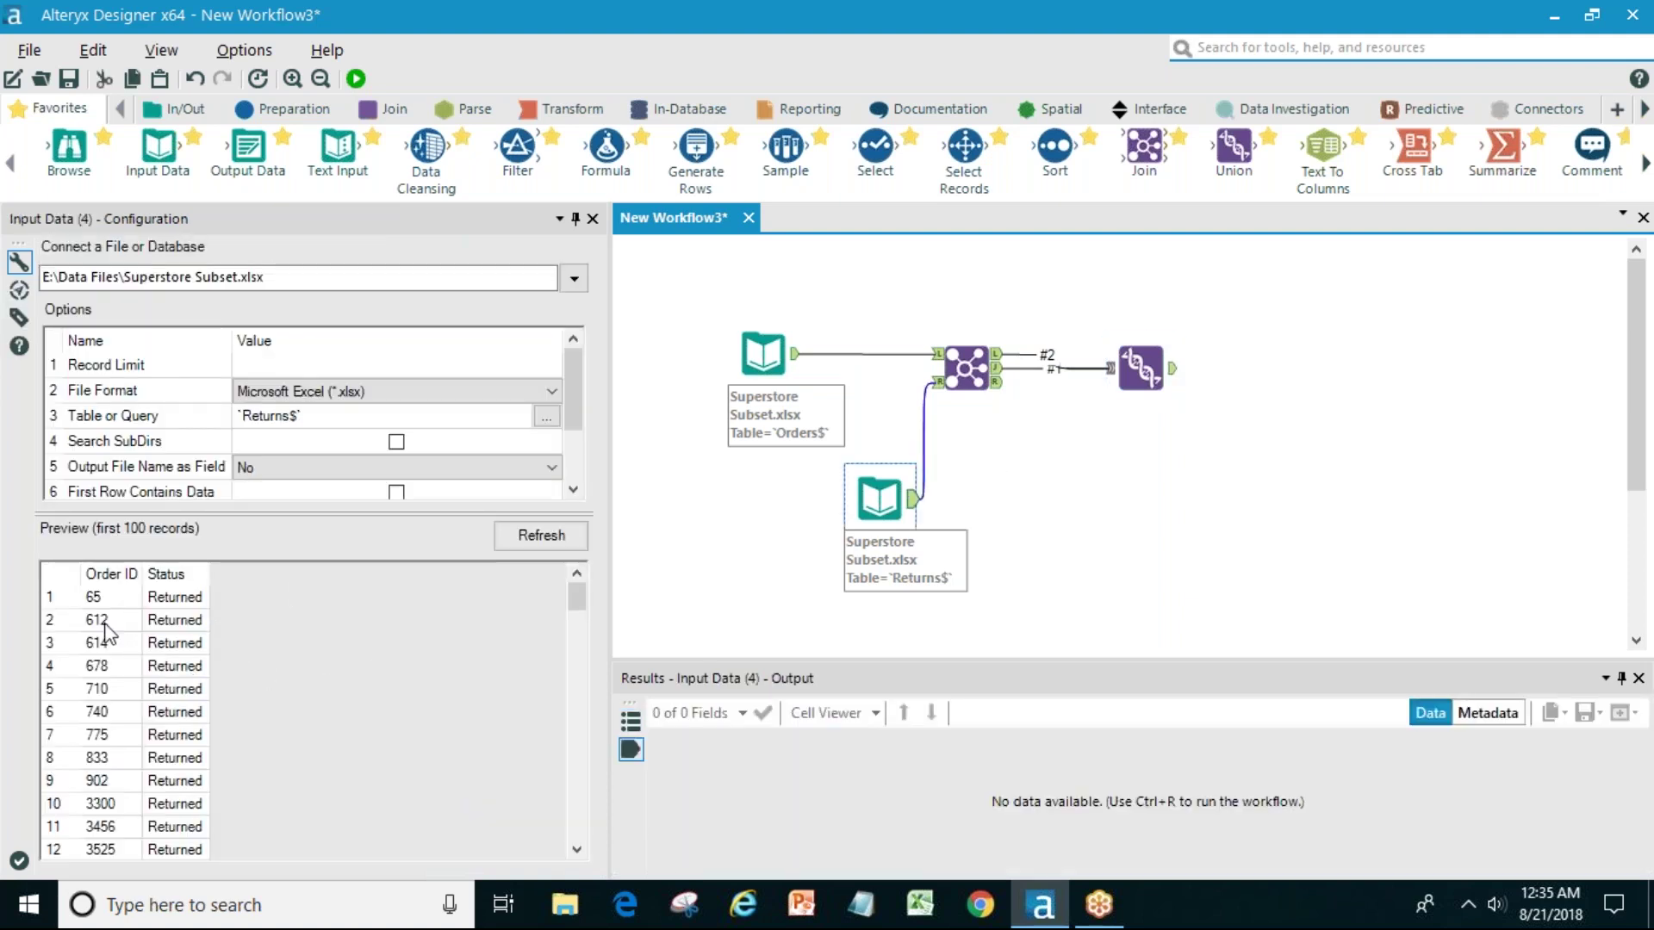
# - Add a Formula tool after the Union tool and select Status as its output column
pyautogui.moveTo(575, 596); pyautogui.dragTo(582, 829)
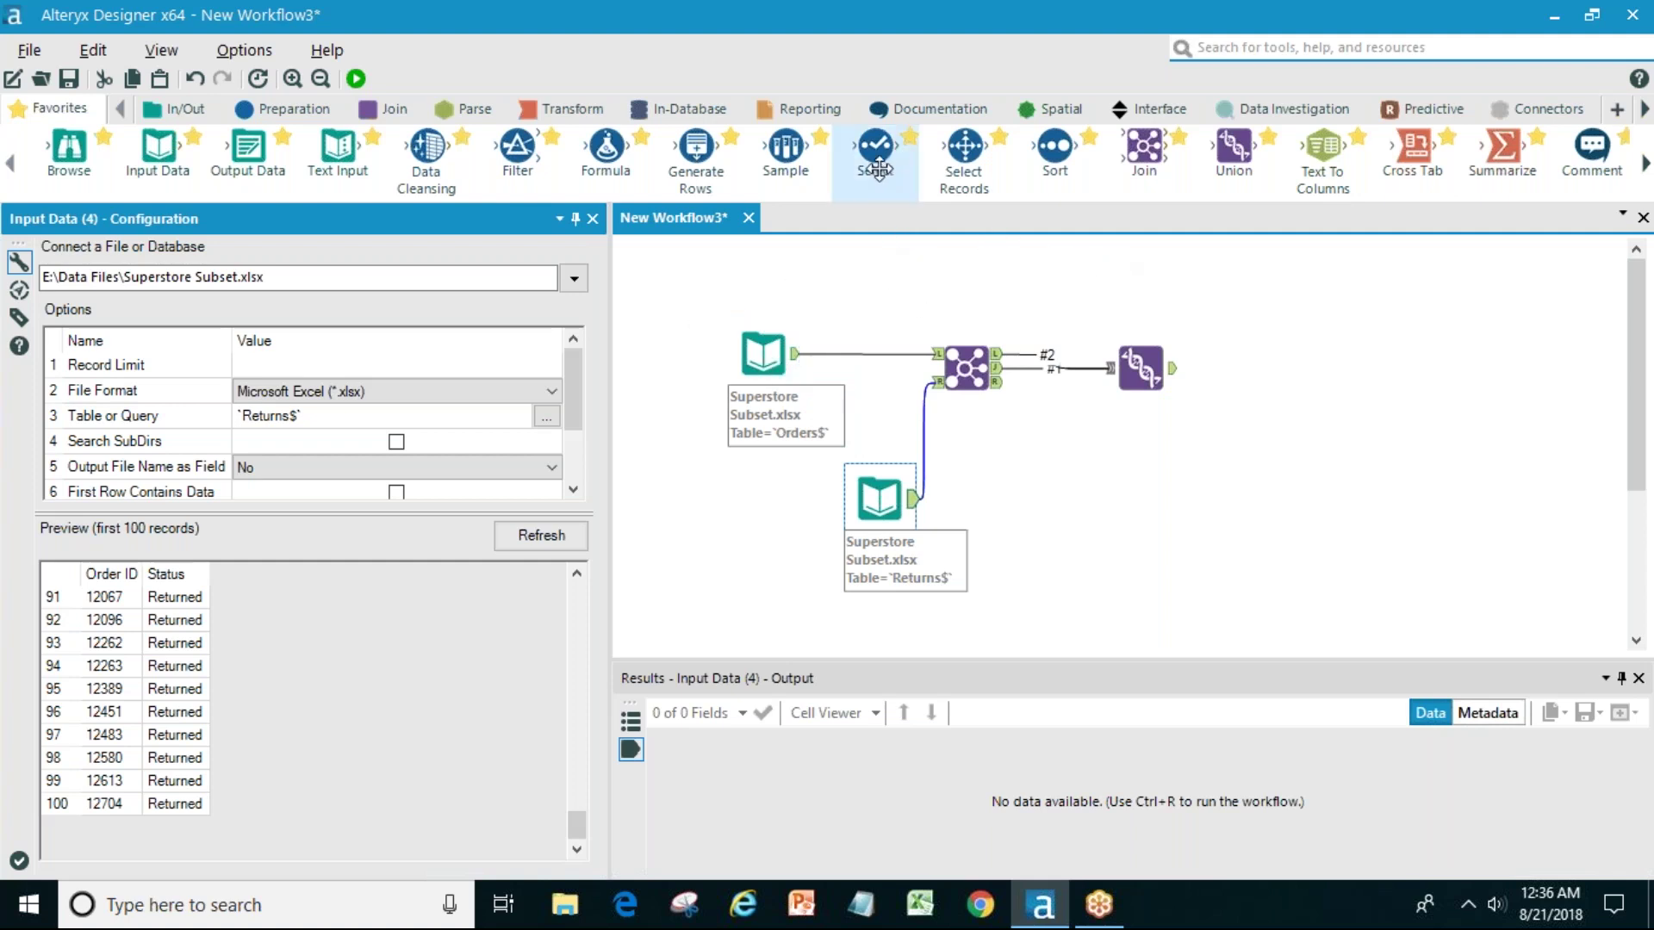
pyautogui.moveTo(606, 151); pyautogui.dragTo(1288, 374)
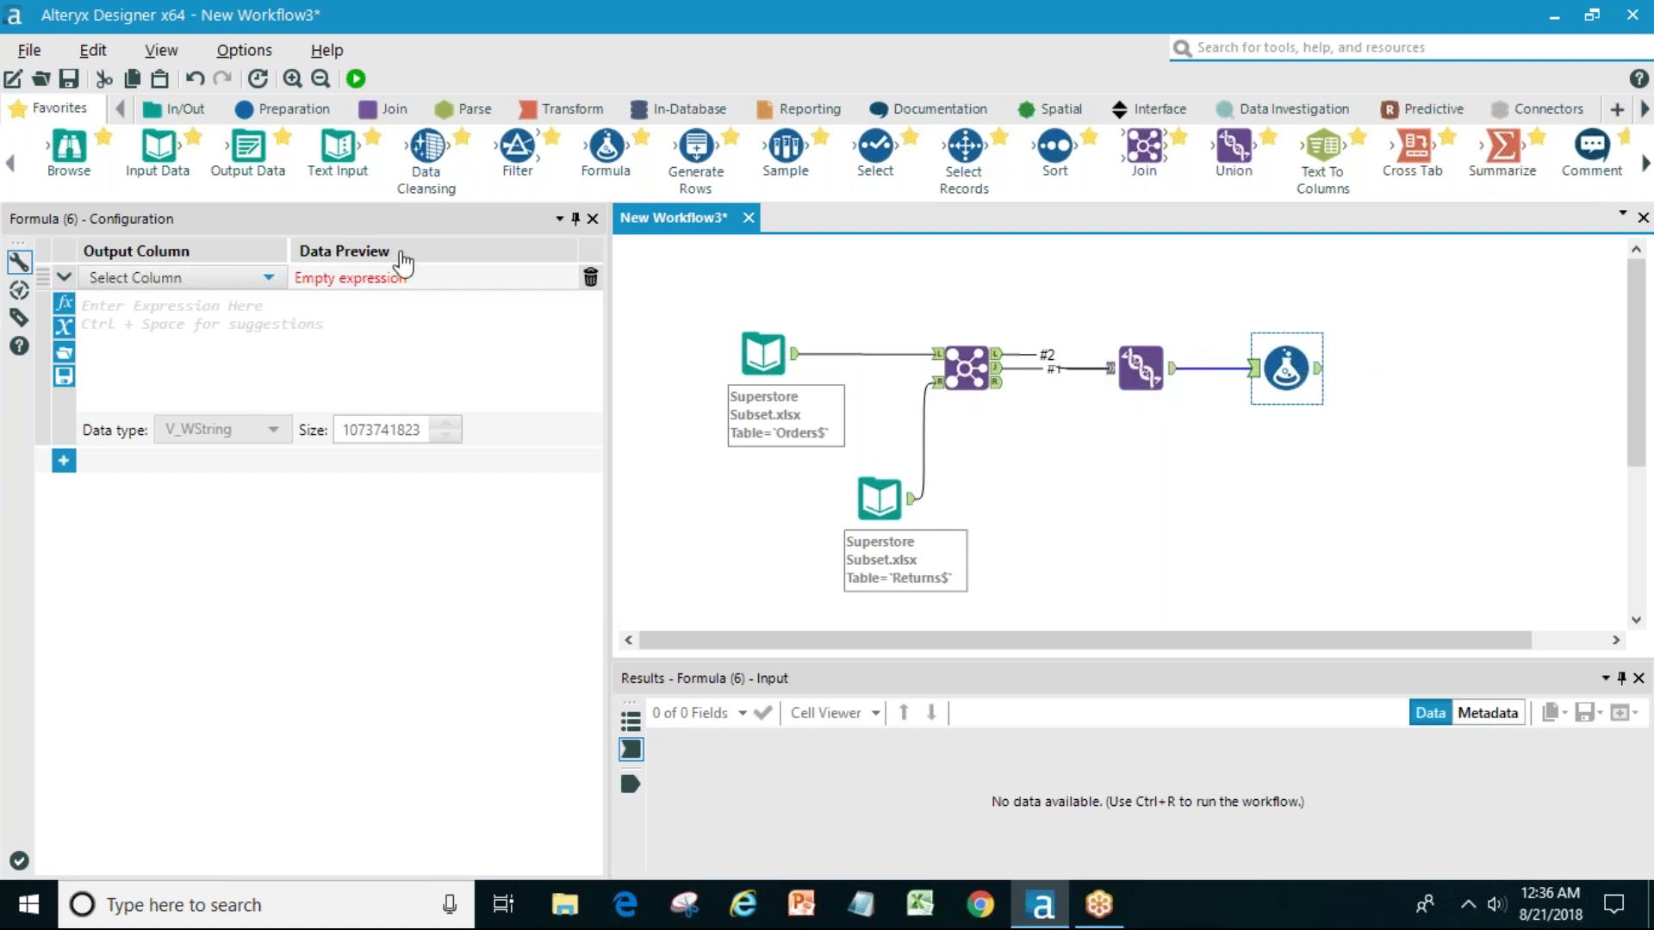
pyautogui.click(267, 277)
pyautogui.moveTo(269, 341); pyautogui.dragTo(254, 517)
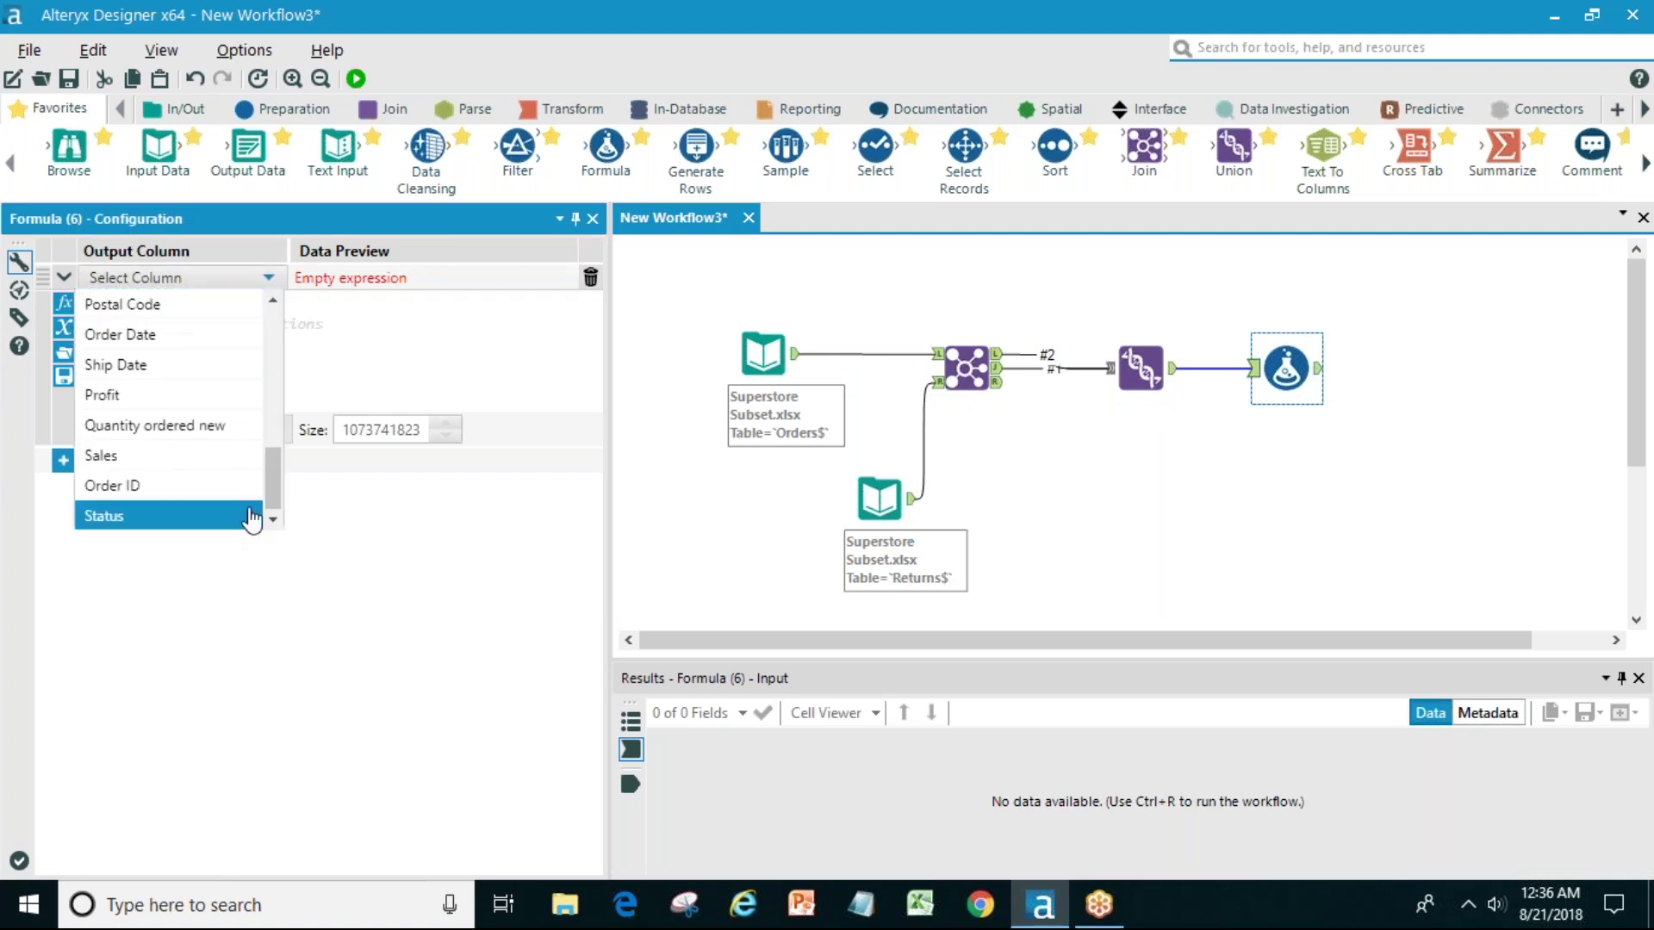
pyautogui.click(167, 516)
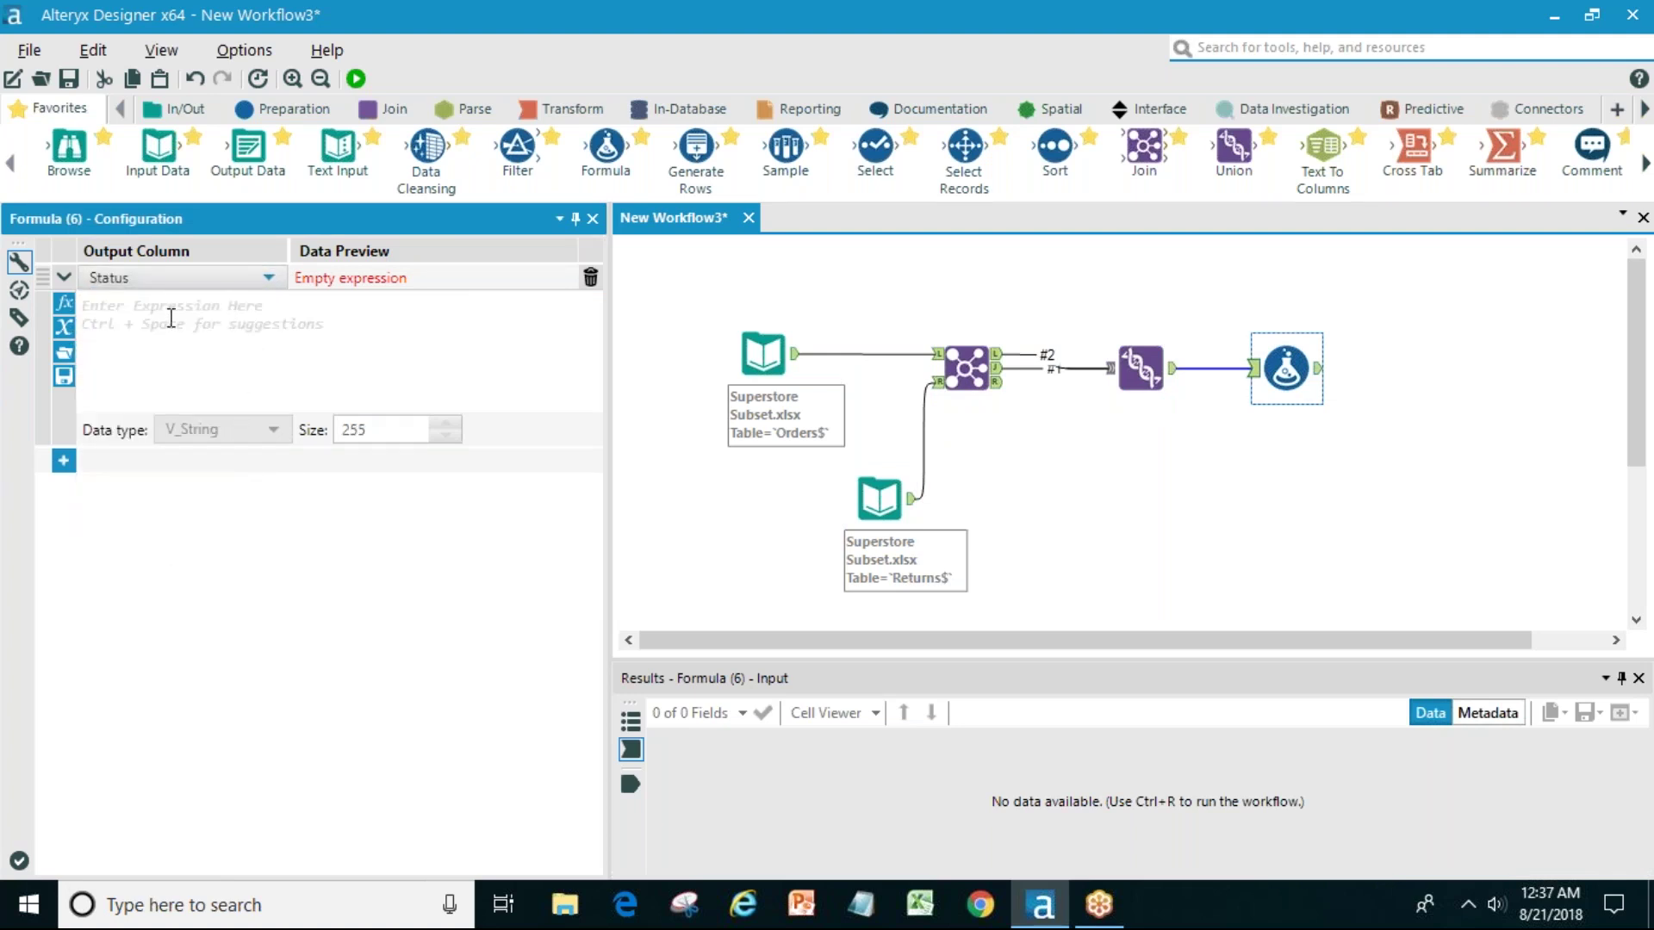
# - Begin the Status expression with the condition if IsNull([Status]) then
pyautogui.click(200, 328)
pyautogui.write('if')
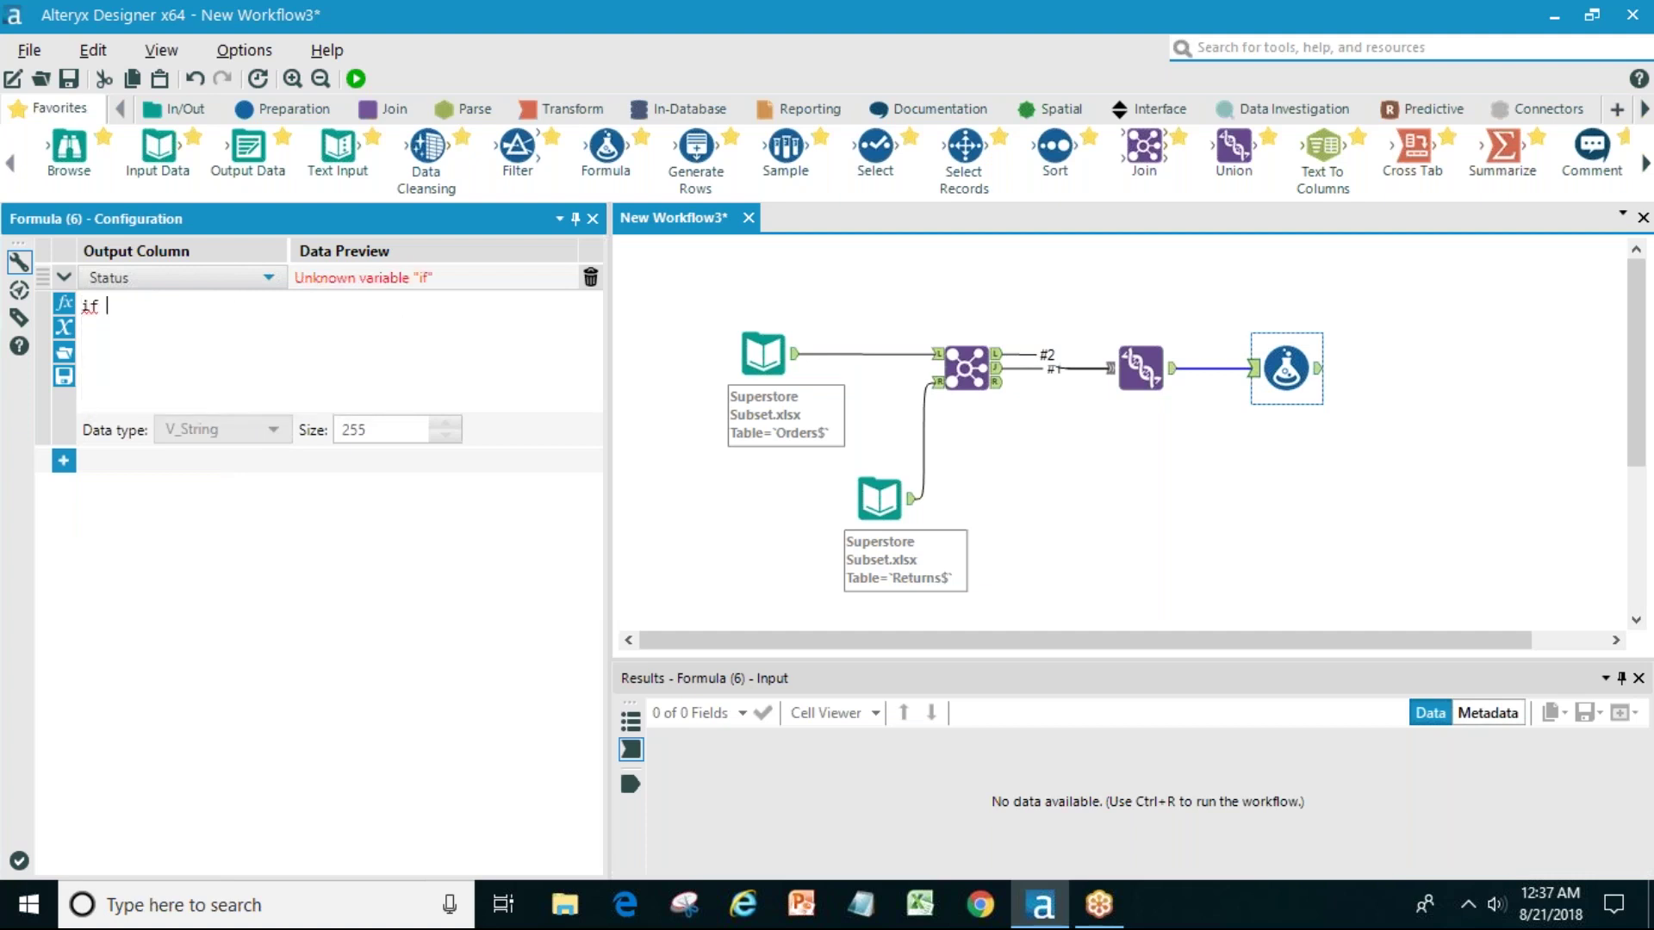
pyautogui.write(' is')
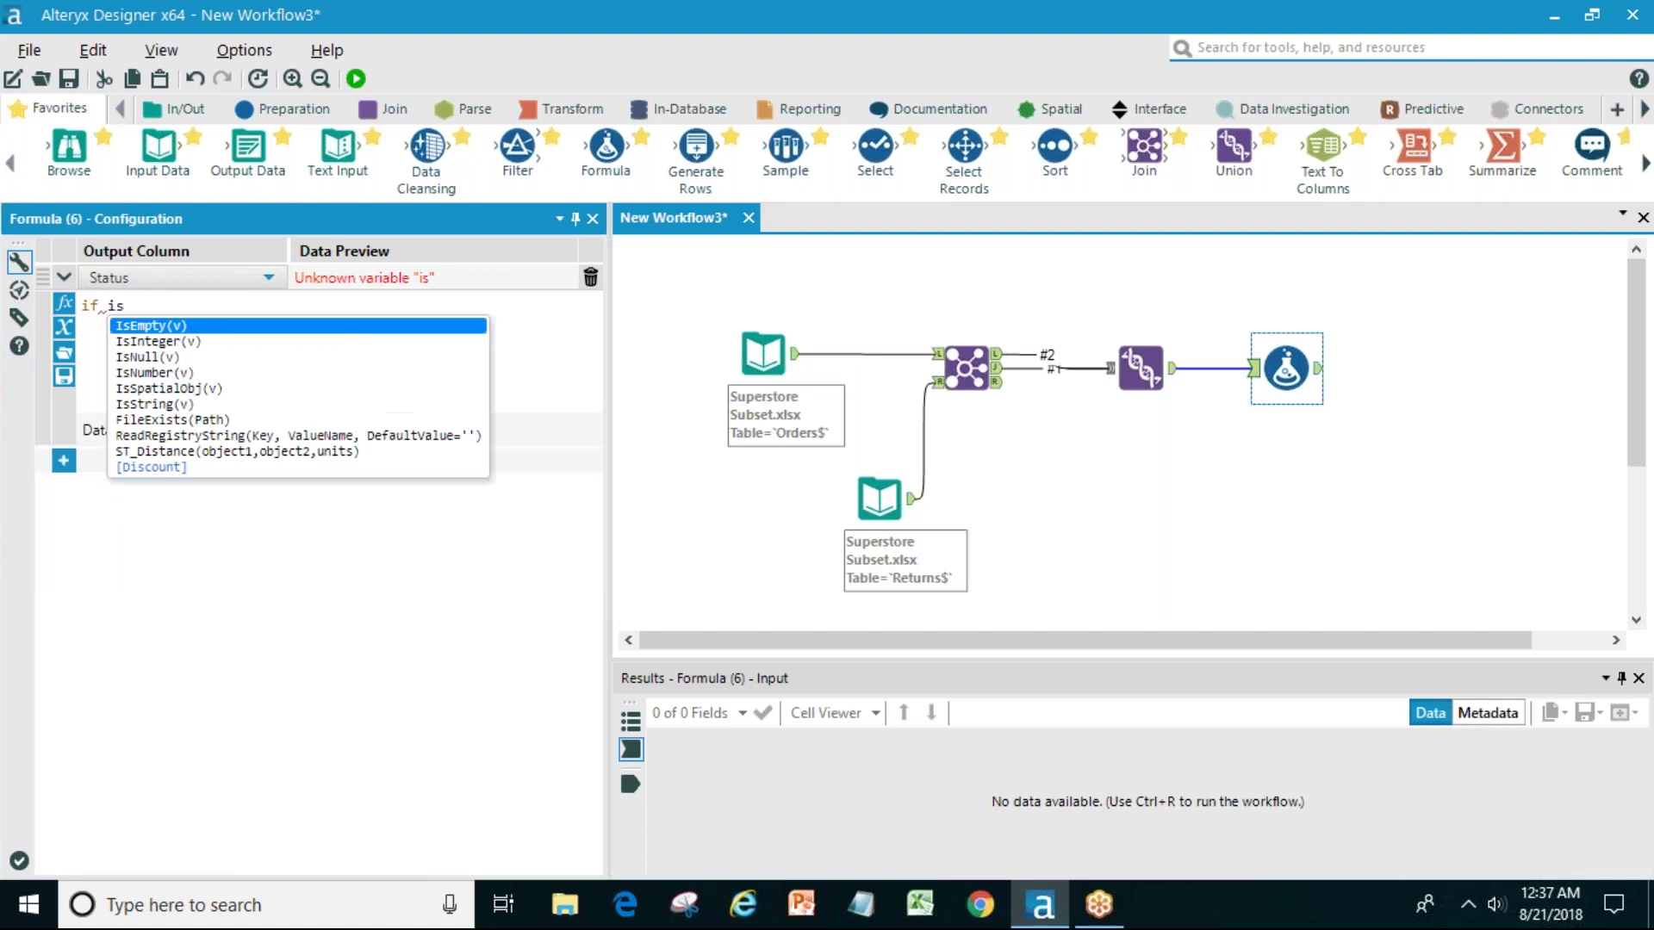
pyautogui.doubleClick(194, 356)
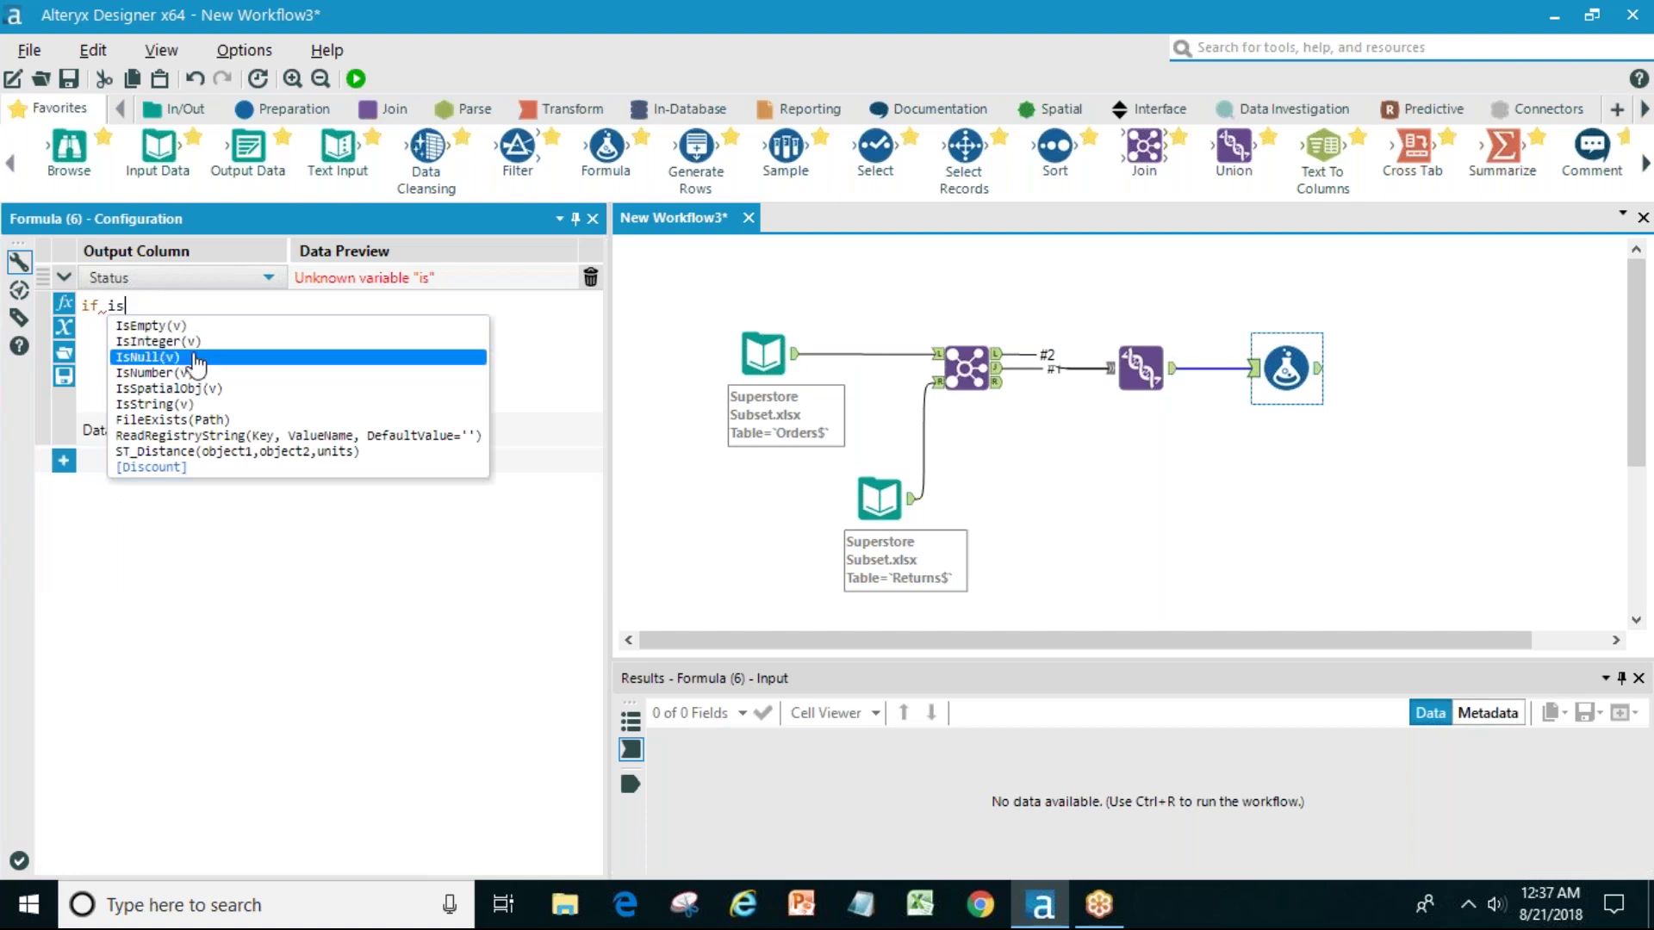
pyautogui.write('[')
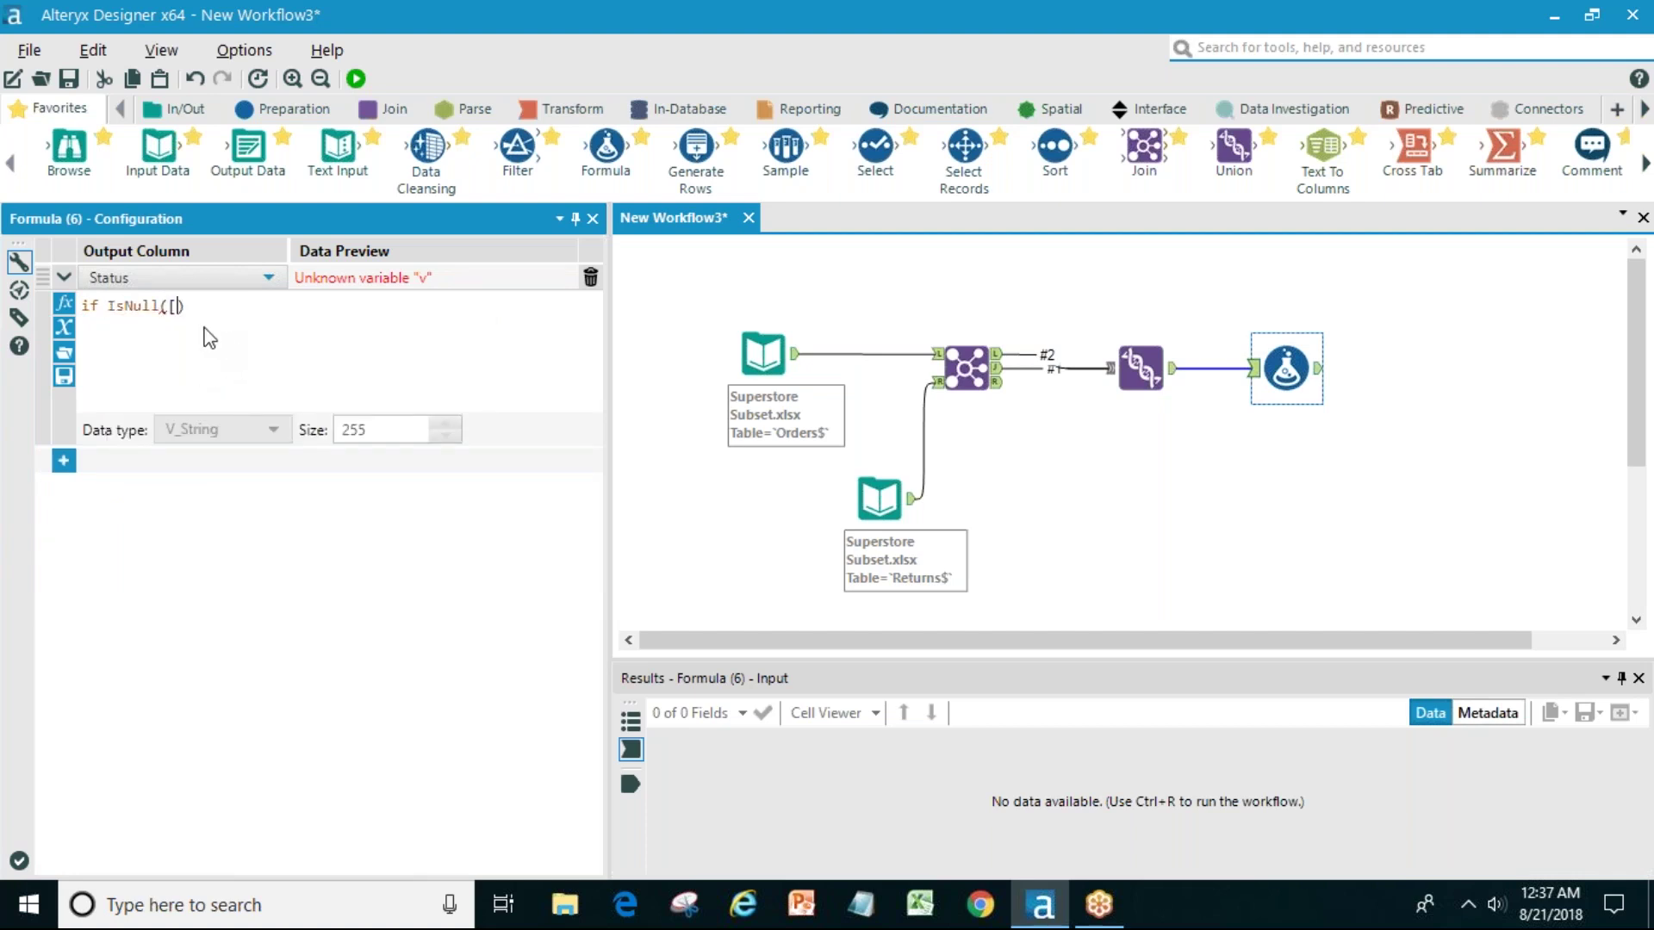
pyautogui.write('sta')
pyautogui.press('Down')
pyautogui.press('Return')
pyautogui.write(') then')
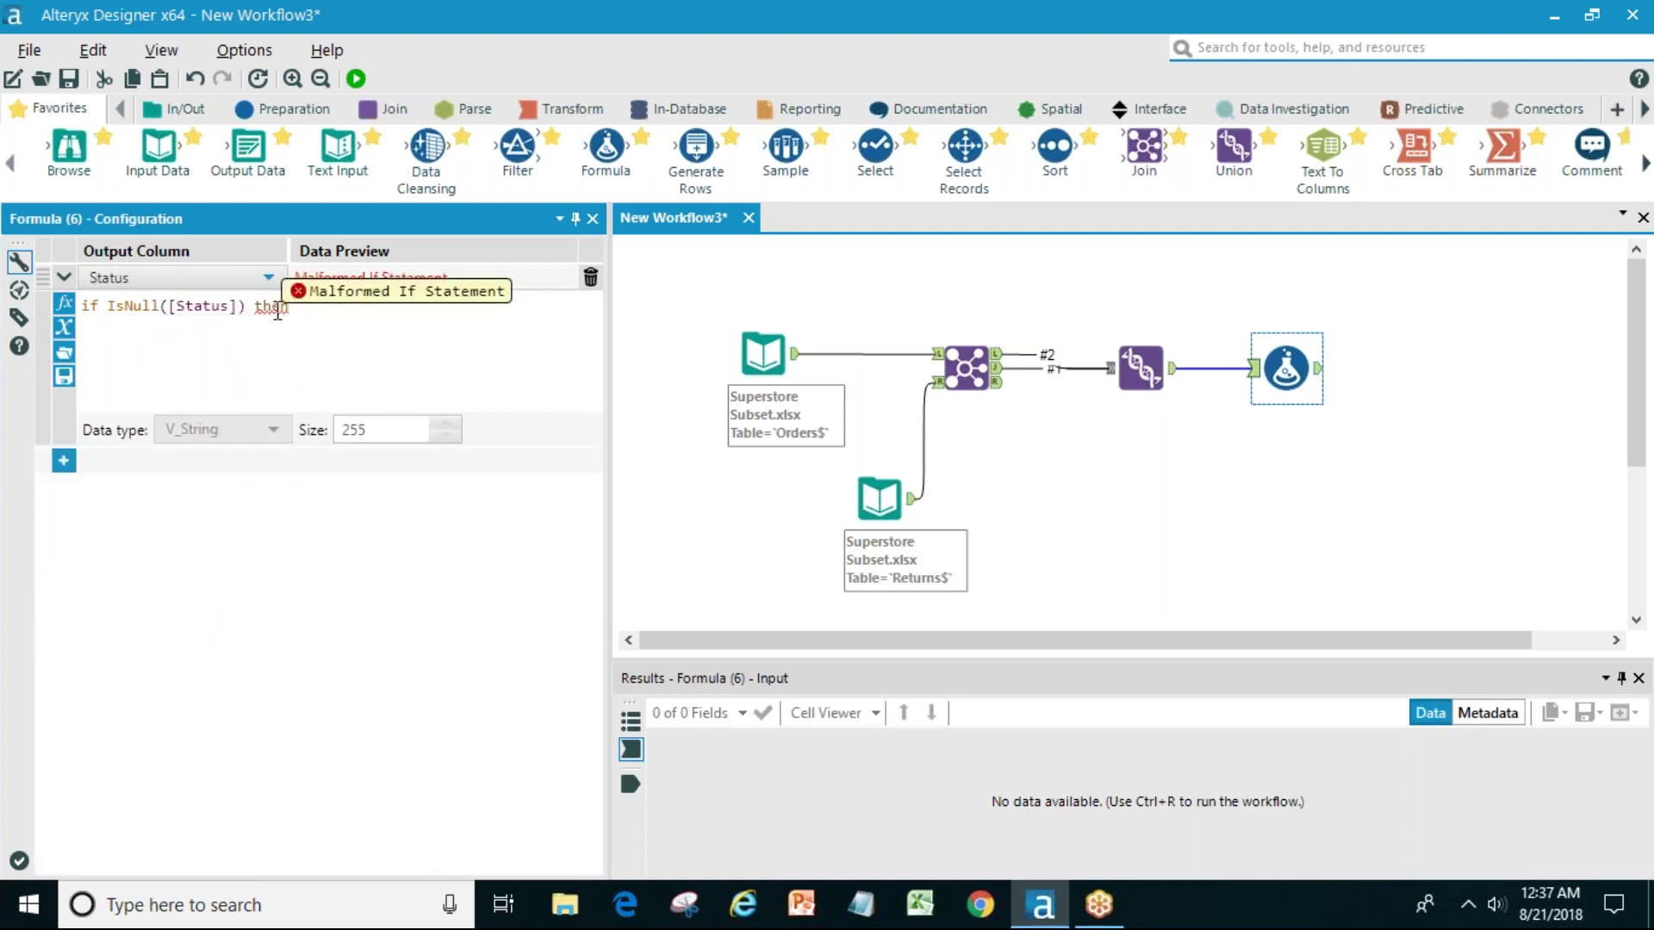
# - Enter "Not Returned" as the value the Status expression gives when the condition is true
pyautogui.write(' "')
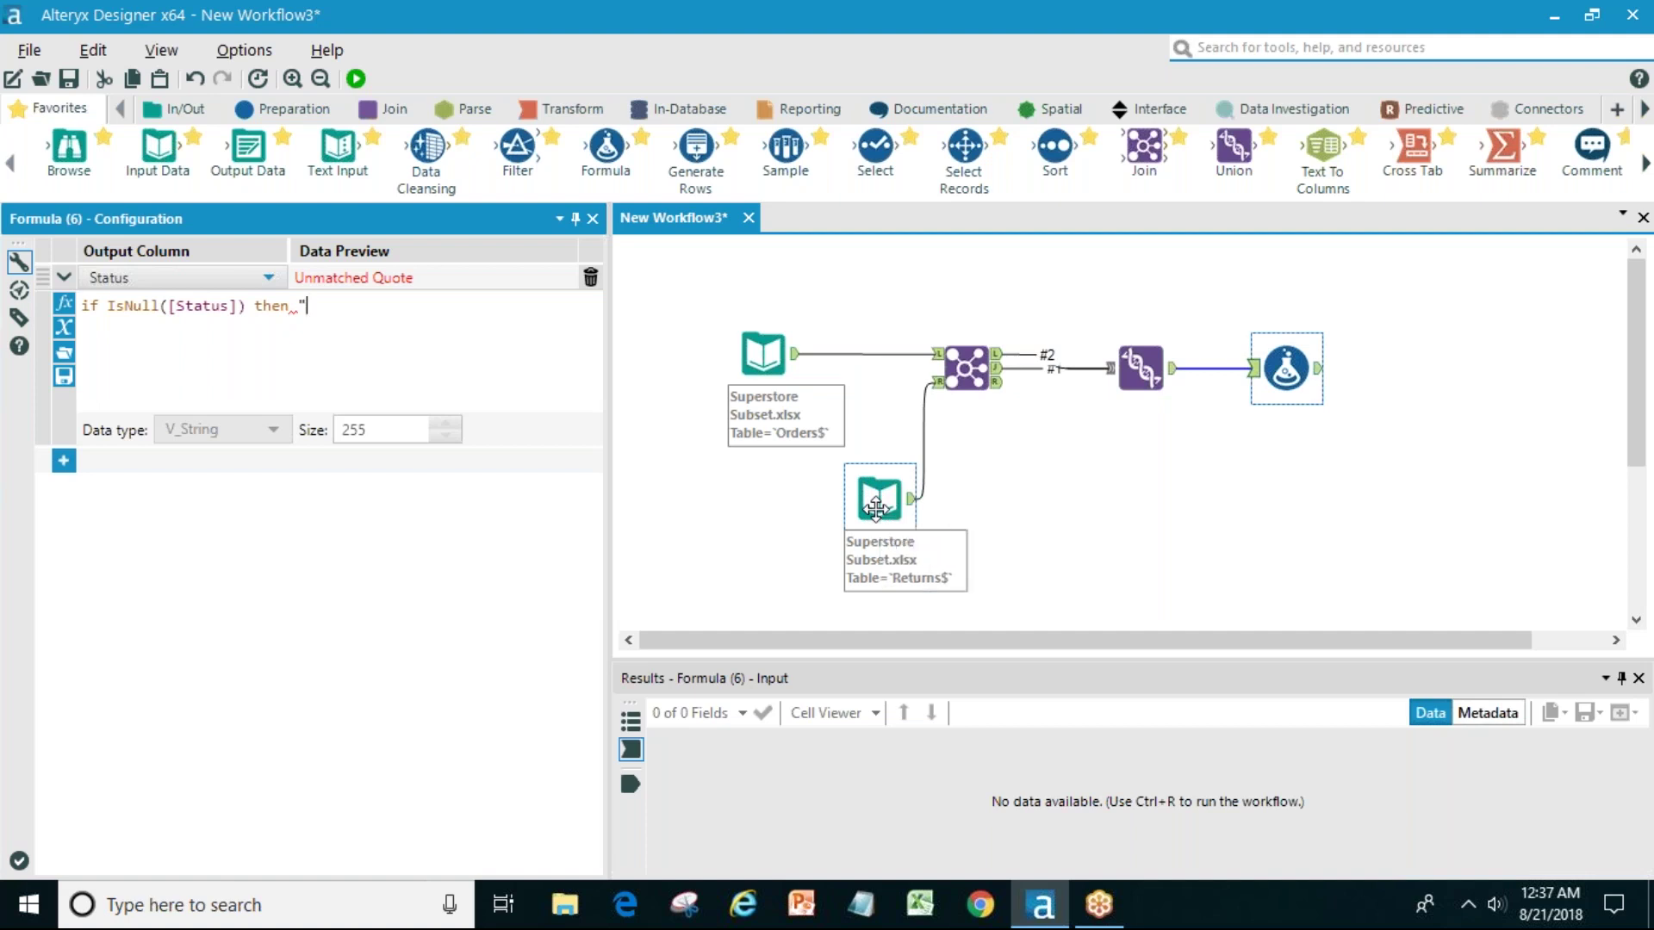
pyautogui.write('Not returned"')
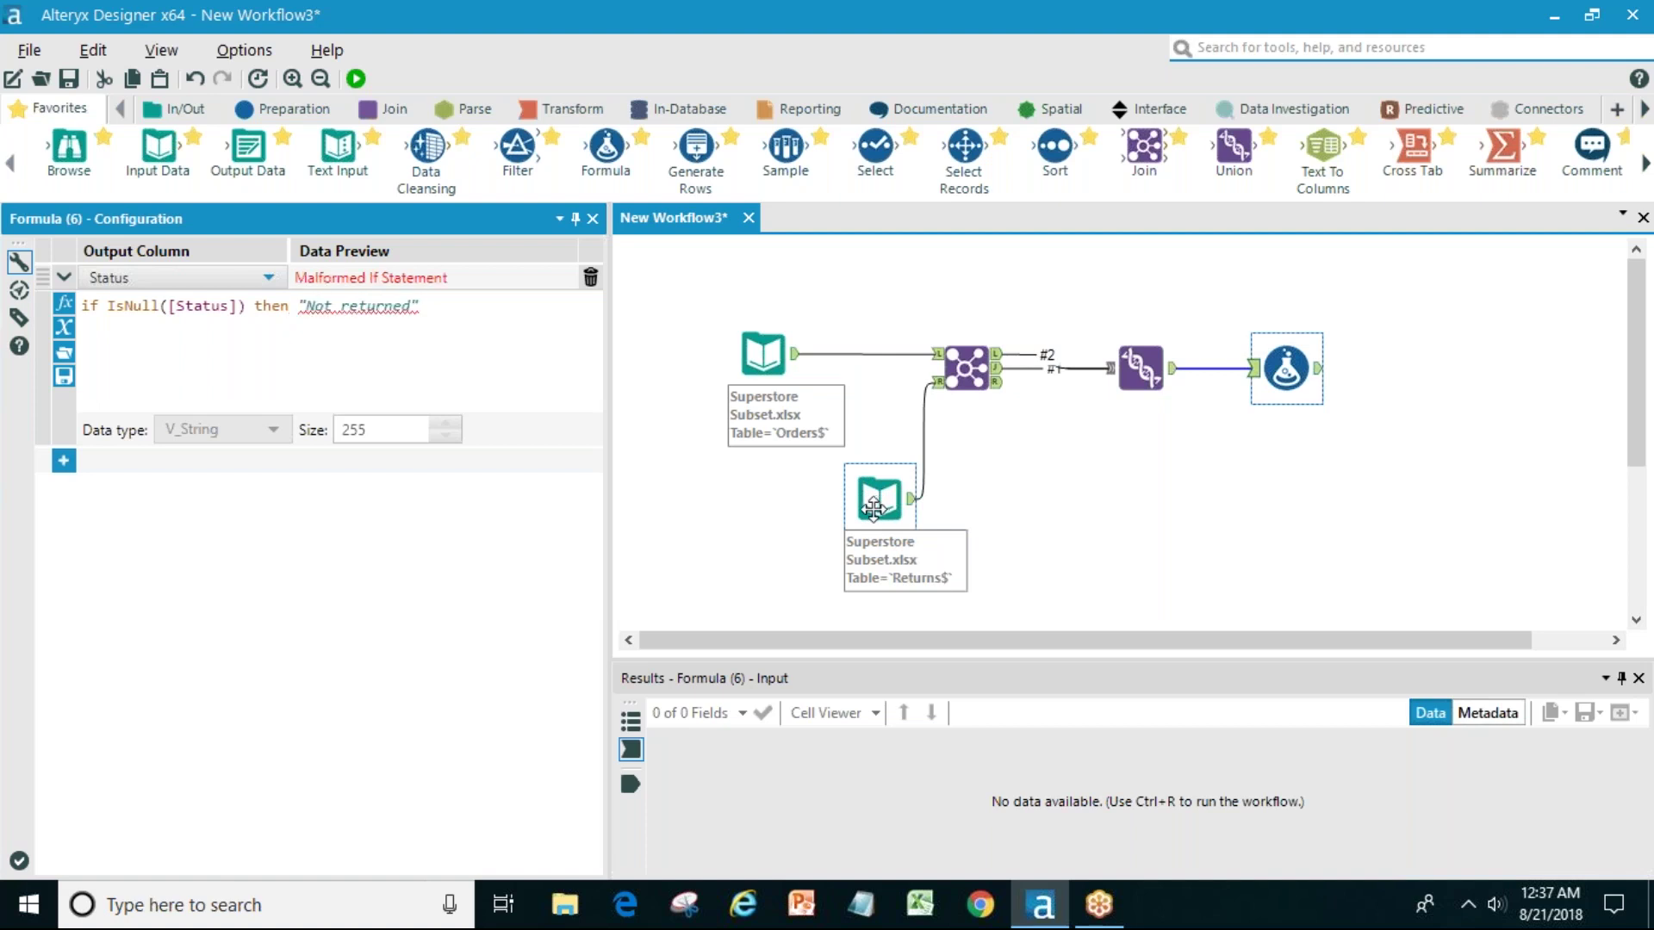
pyautogui.click(349, 309)
pyautogui.press('BackSpace')
pyautogui.write('R')
pyautogui.click(463, 304)
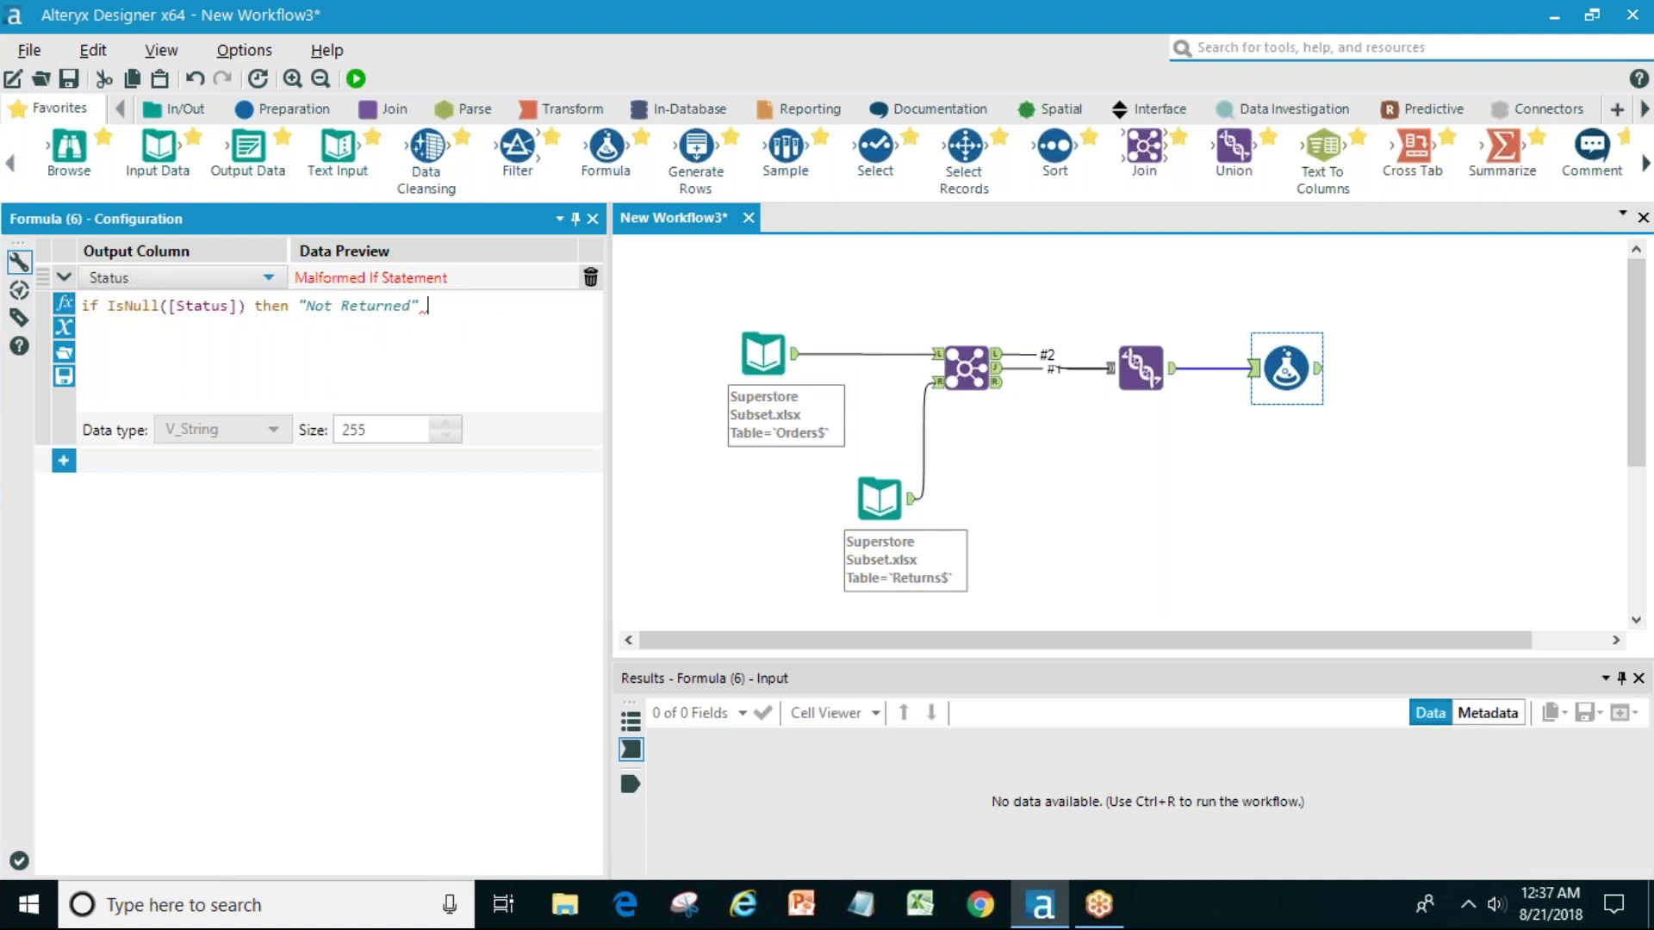
# - Complete the Status expression with else [Status] endif
pyautogui.write('else ')
pyautogui.write('[')
pyautogui.write('Sta')
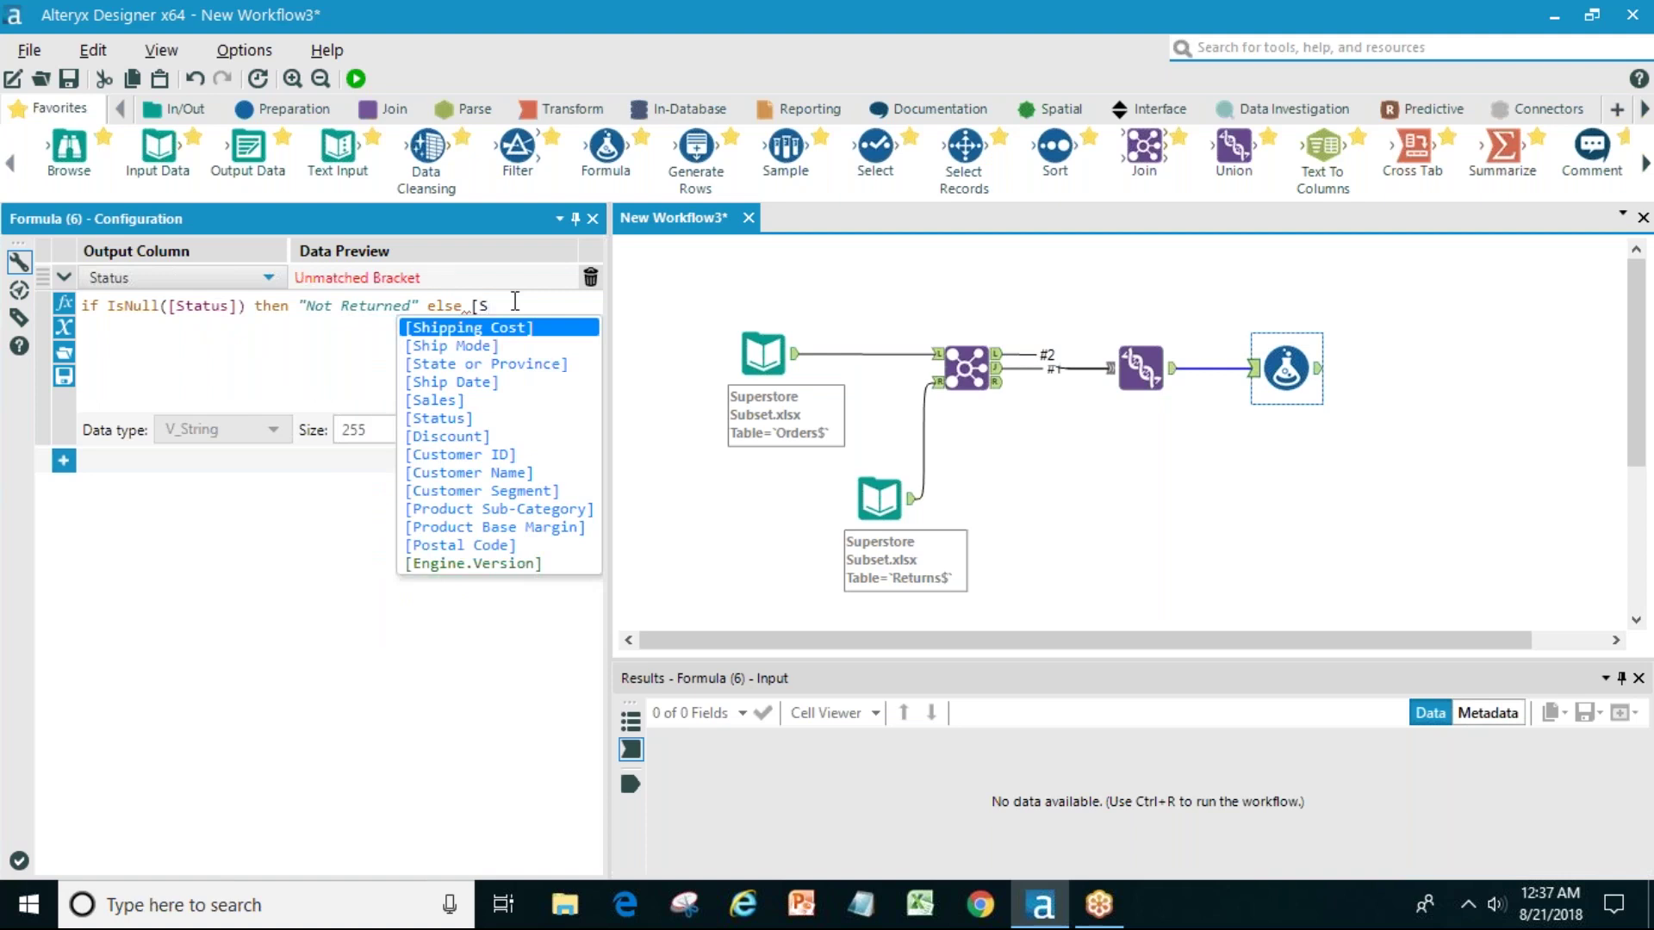
pyautogui.click(484, 346)
pyautogui.click(484, 345)
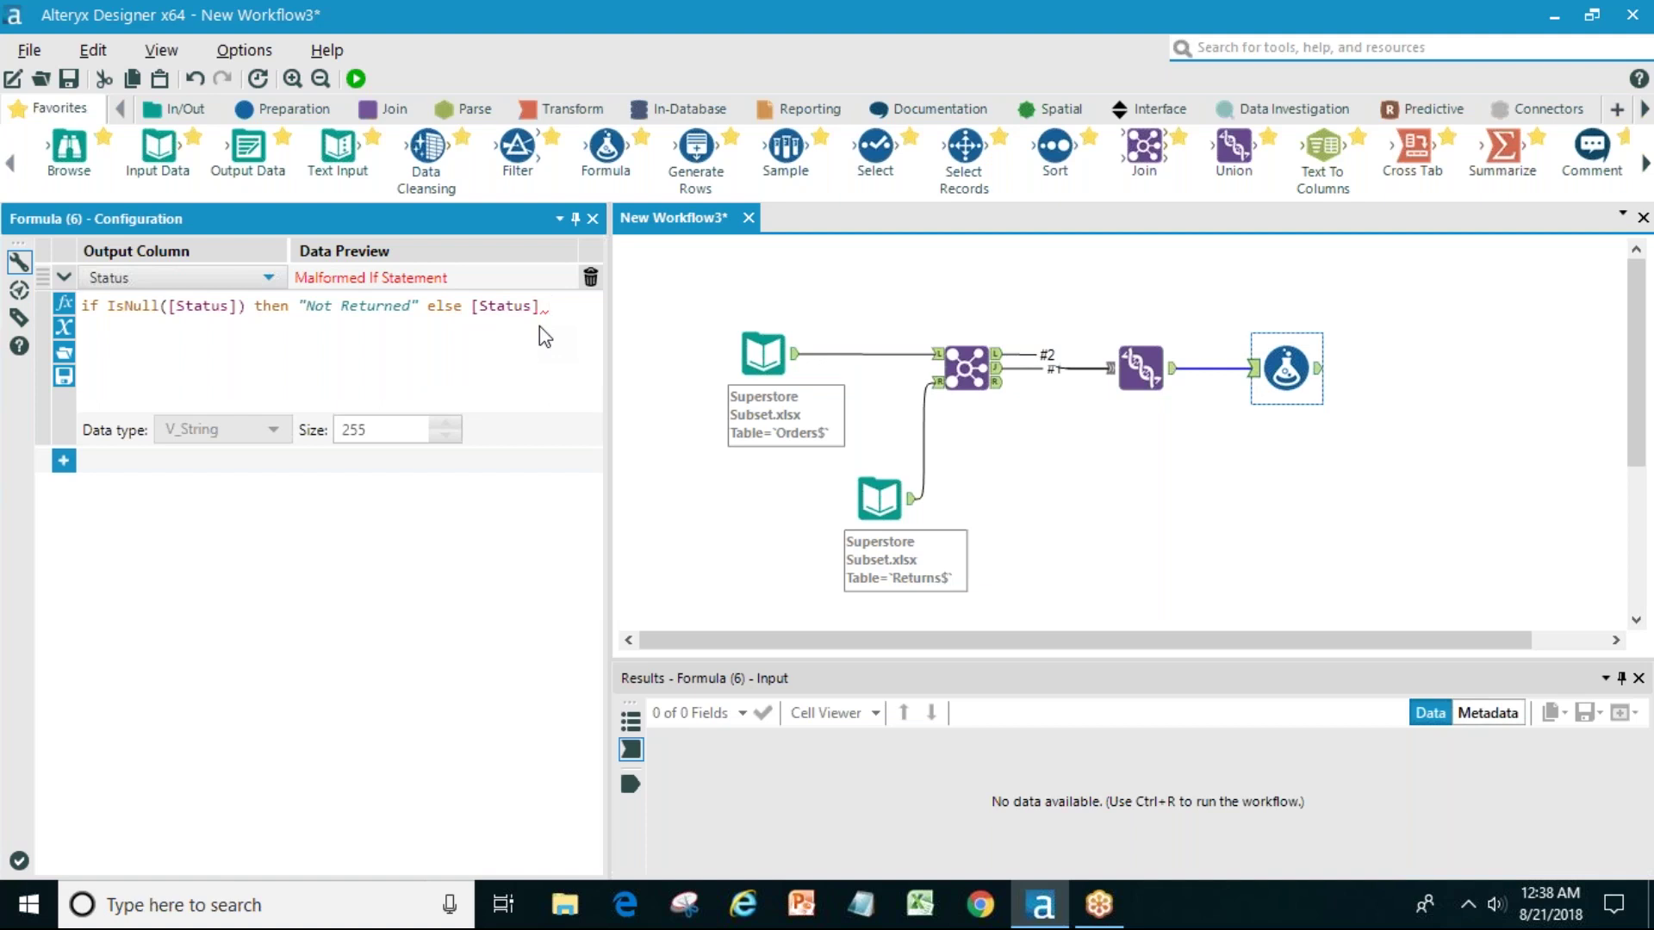
pyautogui.write('endif')
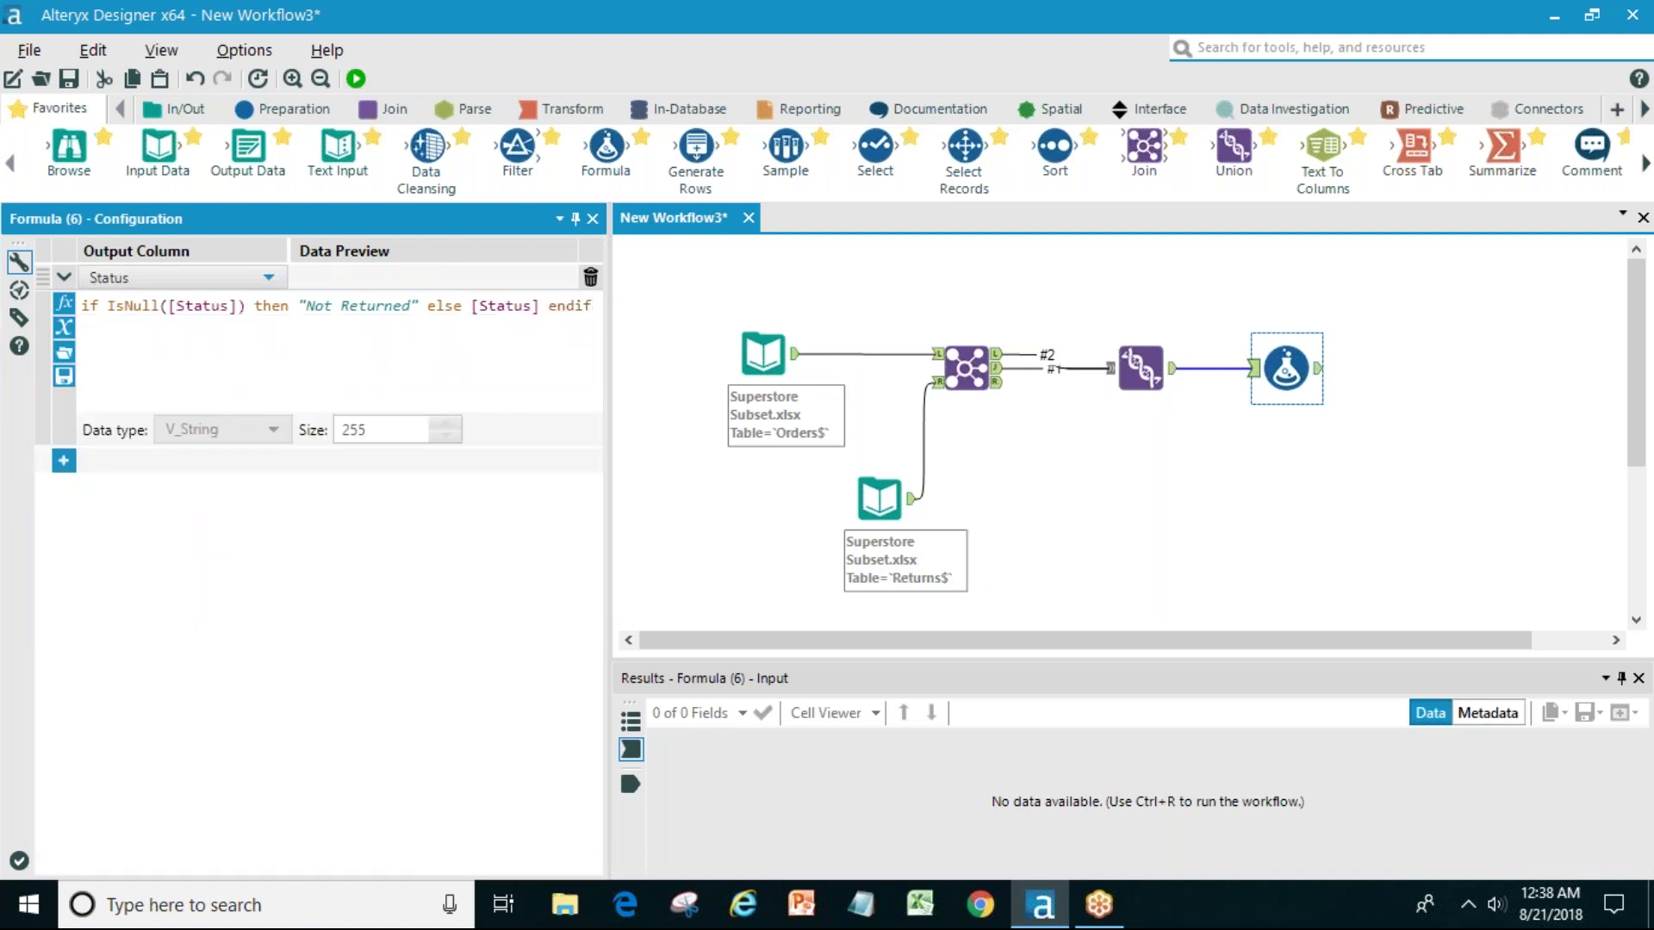
pyautogui.moveTo(595, 305); pyautogui.dragTo(69, 310)
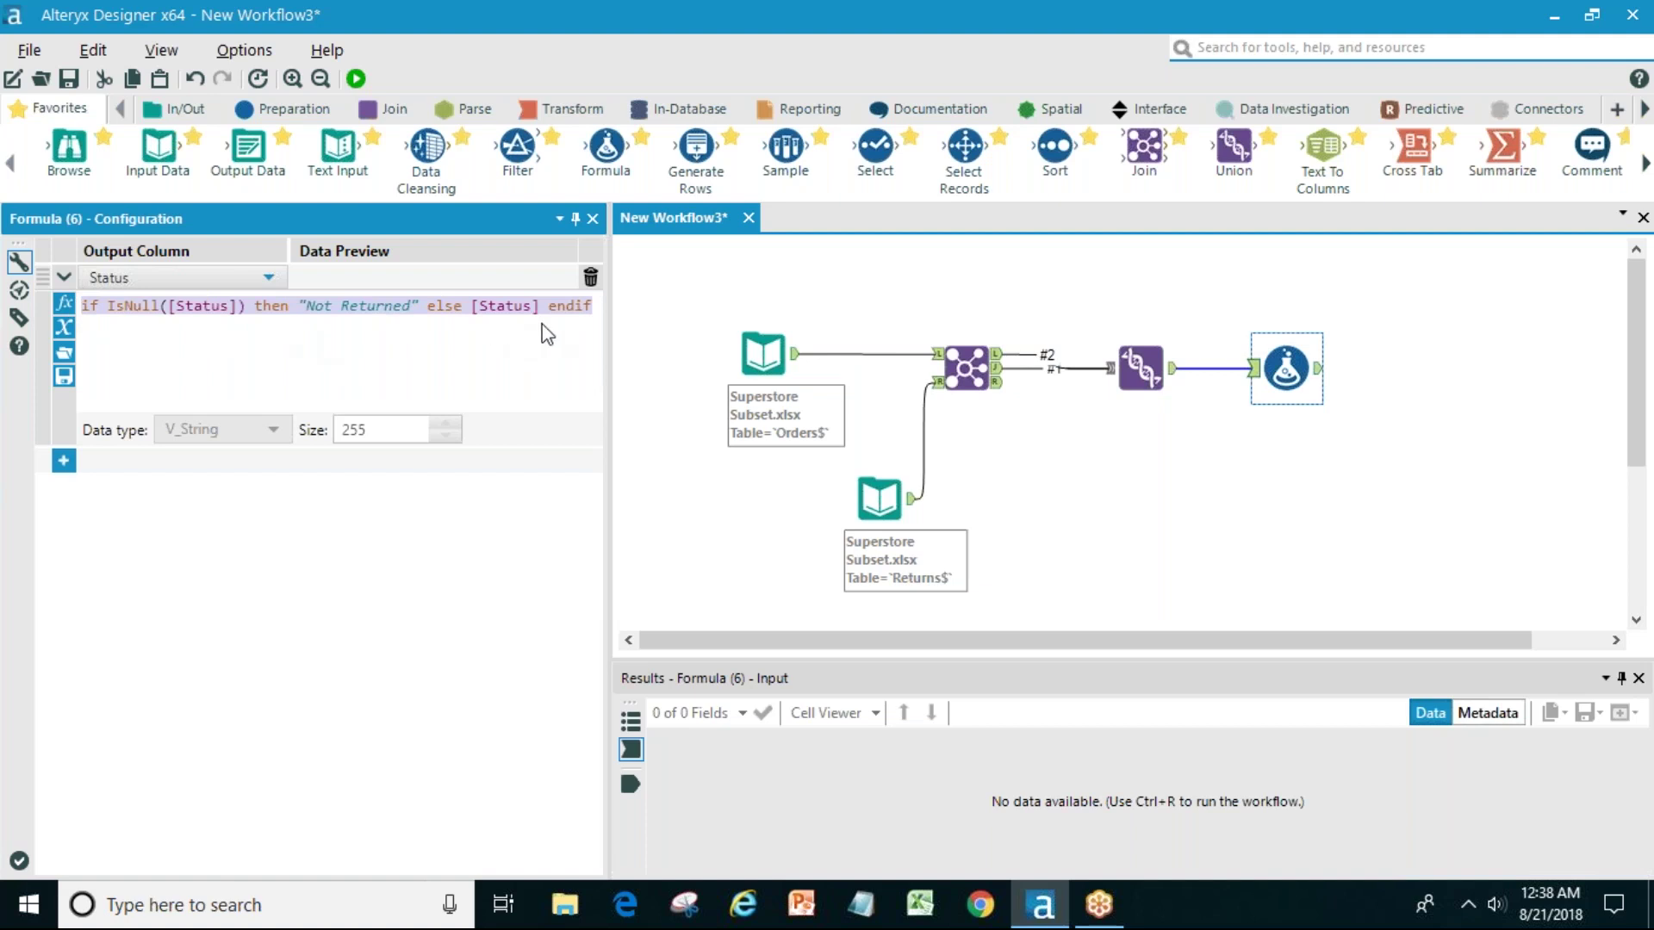
pyautogui.click(594, 306)
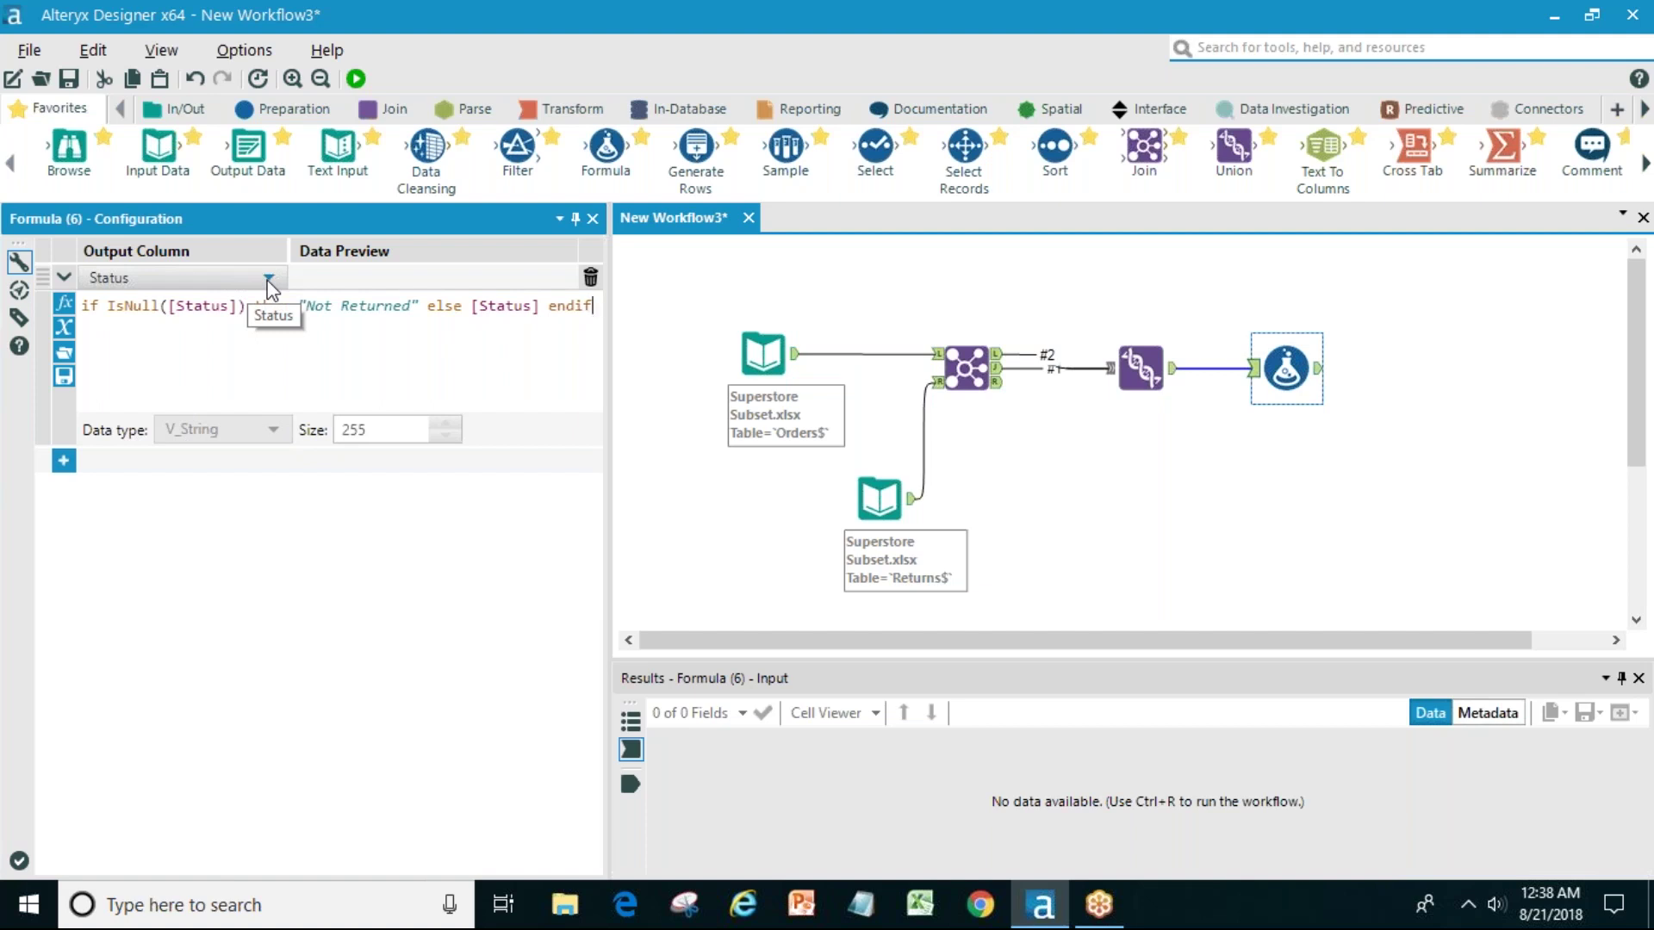
# - Add a Select tool after the Formula tool and rename the Status field to Order Status
pyautogui.moveTo(1225, 643); pyautogui.dragTo(1299, 643)
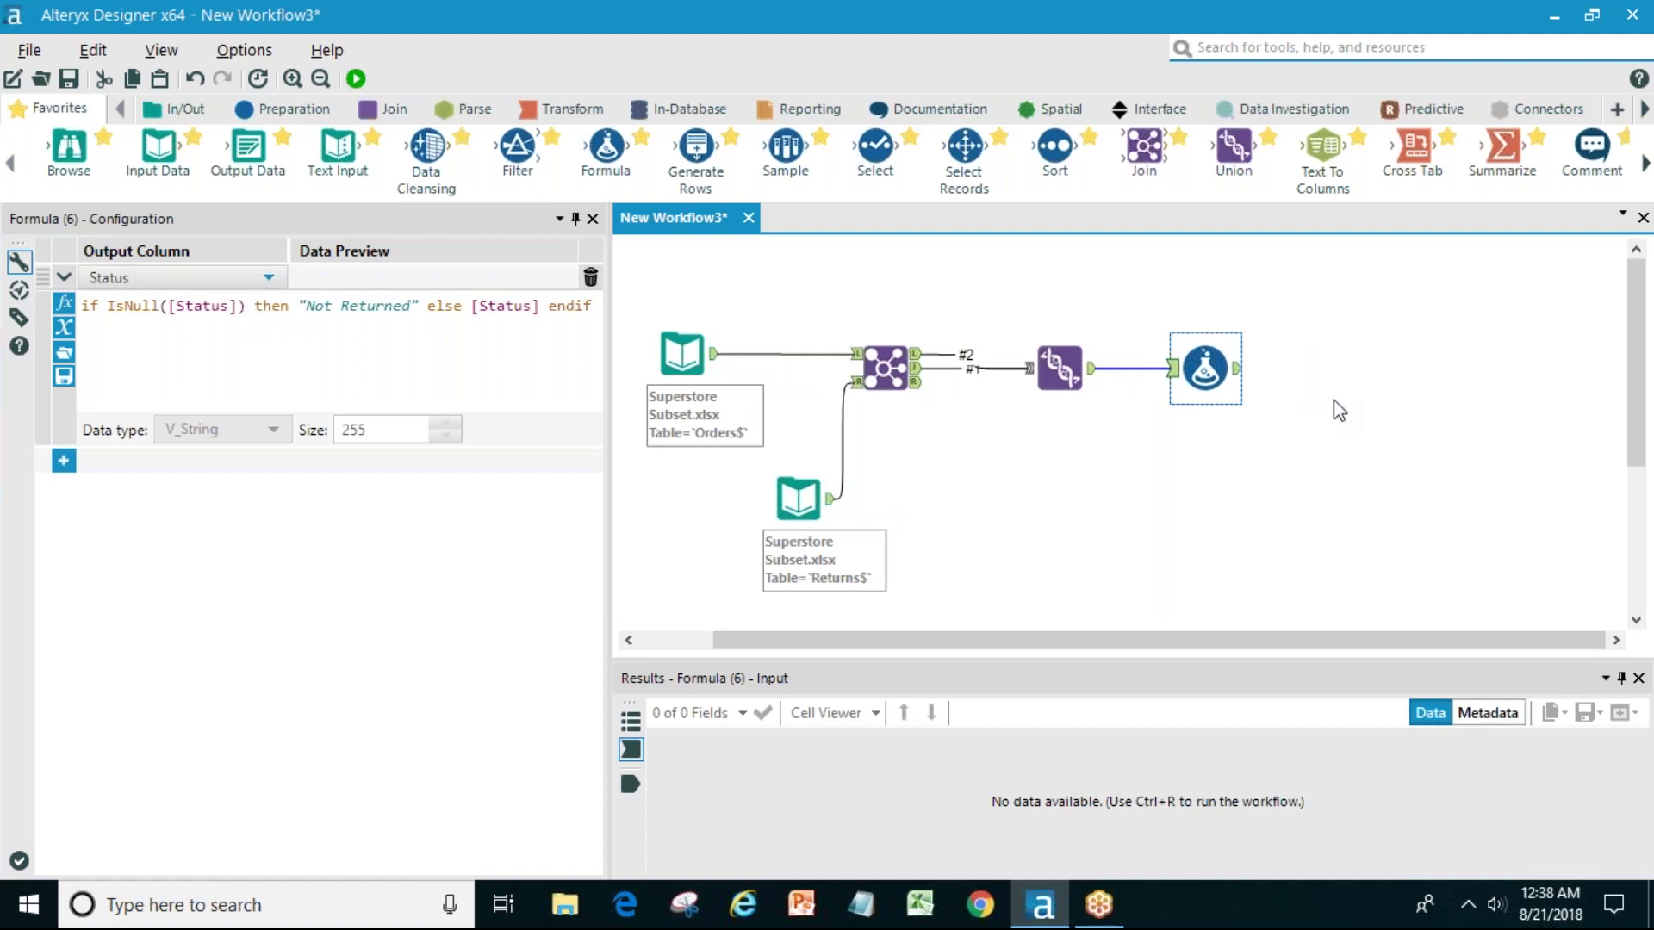
pyautogui.moveTo(875, 146); pyautogui.dragTo(1342, 376)
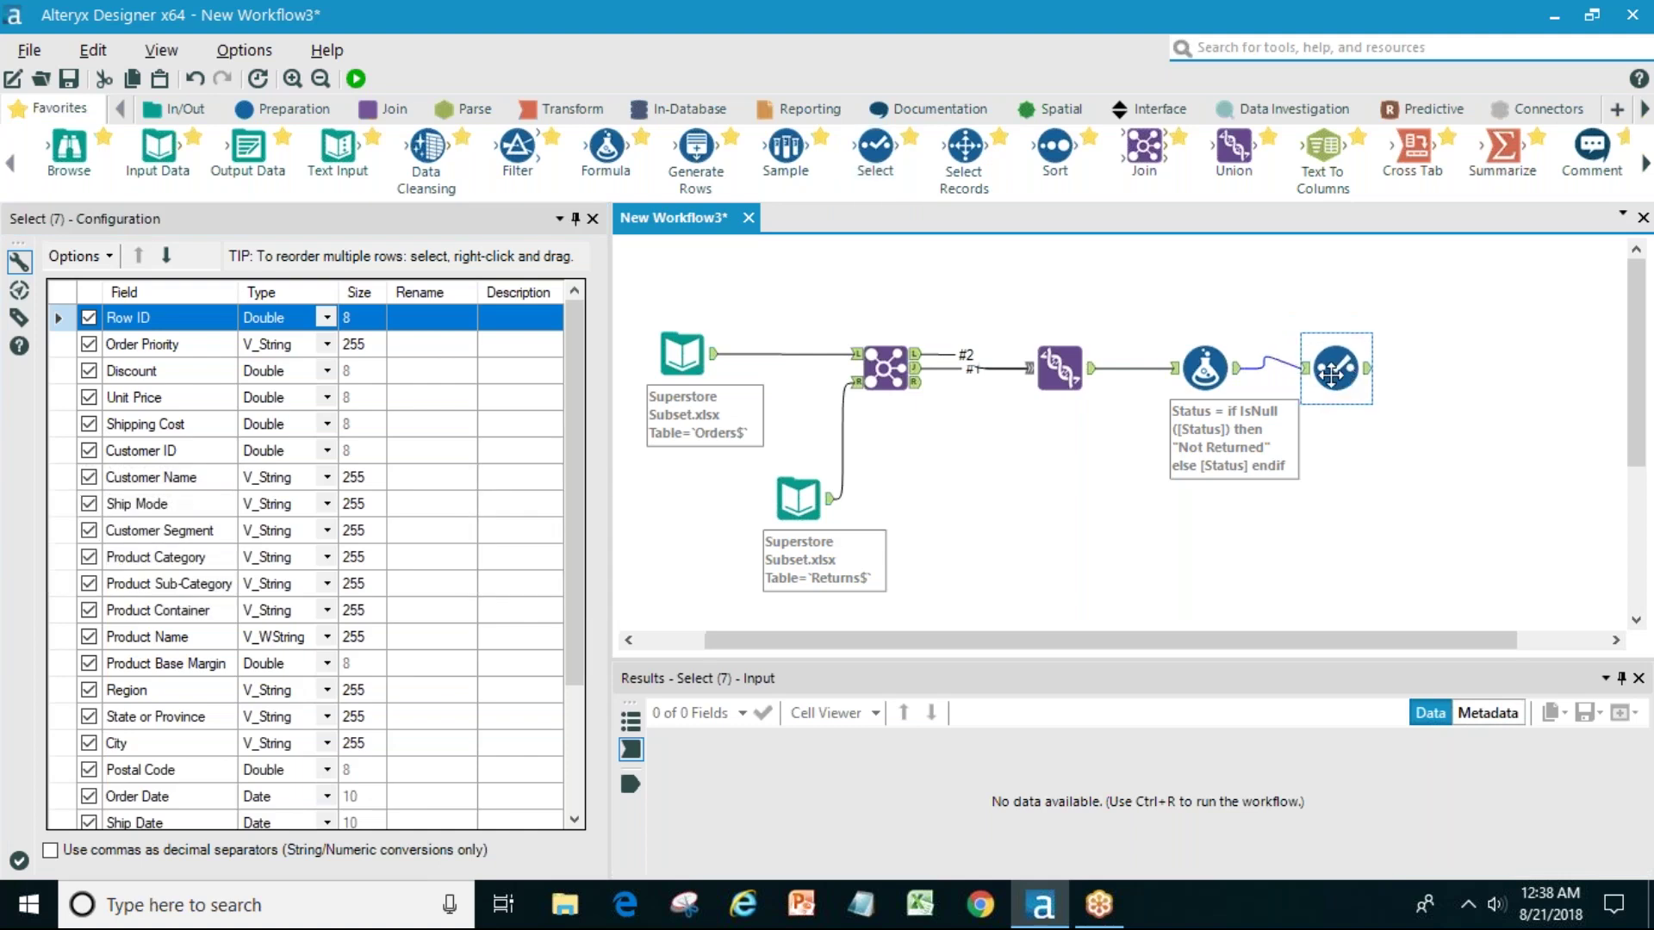
pyautogui.moveTo(566, 529); pyautogui.dragTo(570, 650)
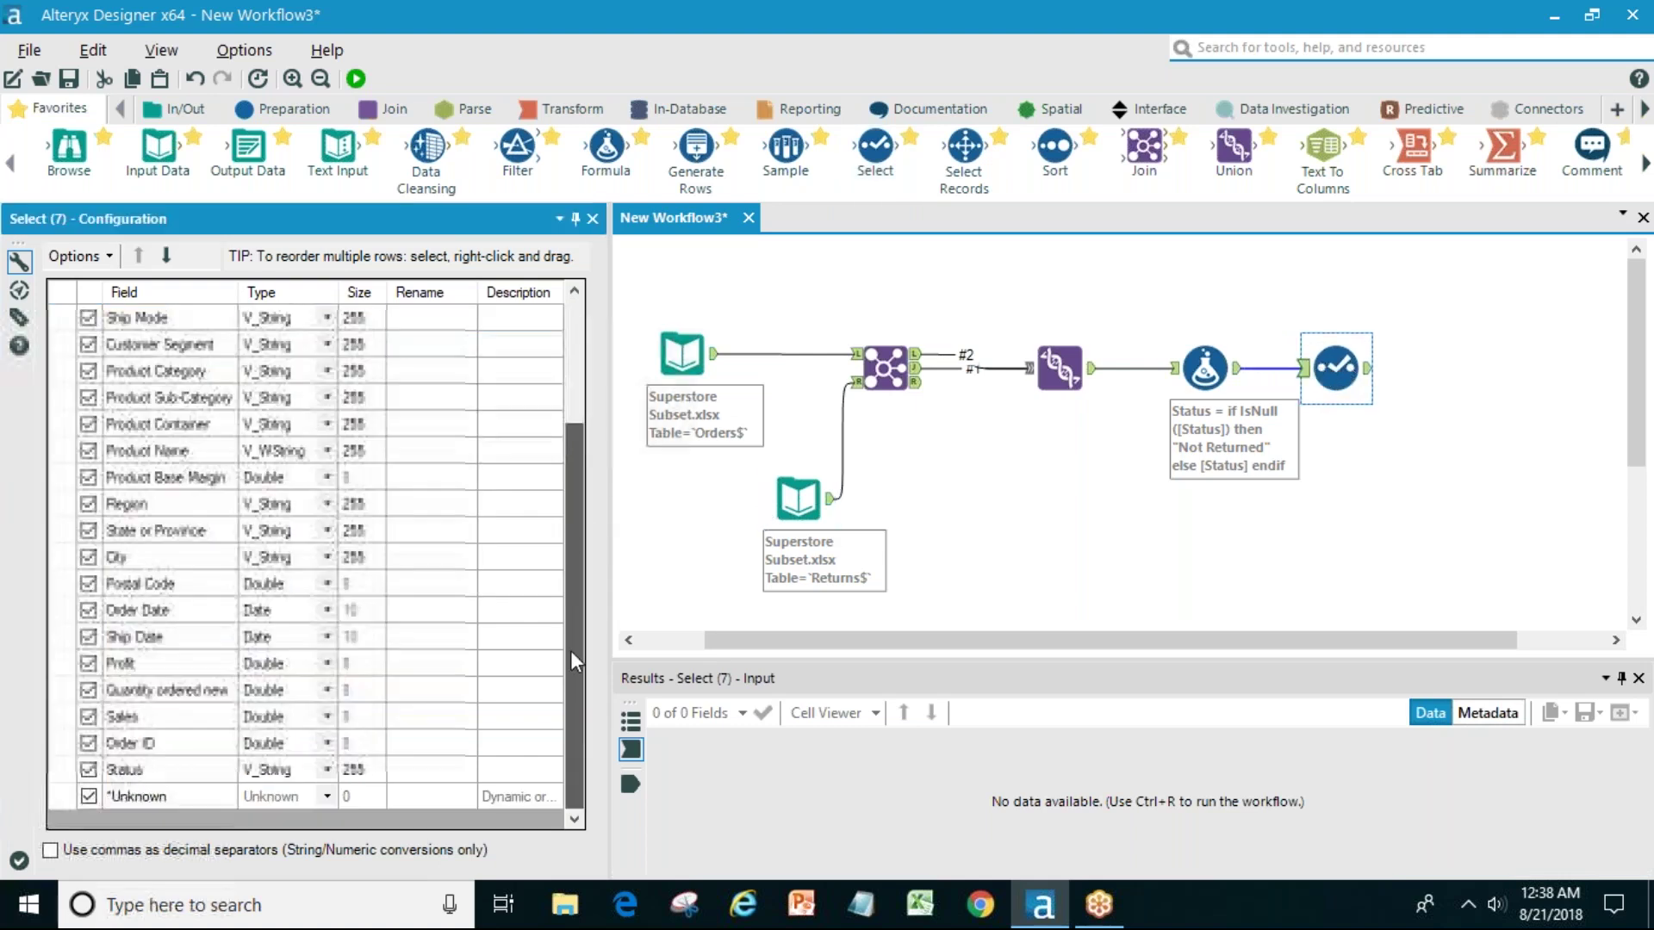
pyautogui.click(435, 775)
pyautogui.click(434, 776)
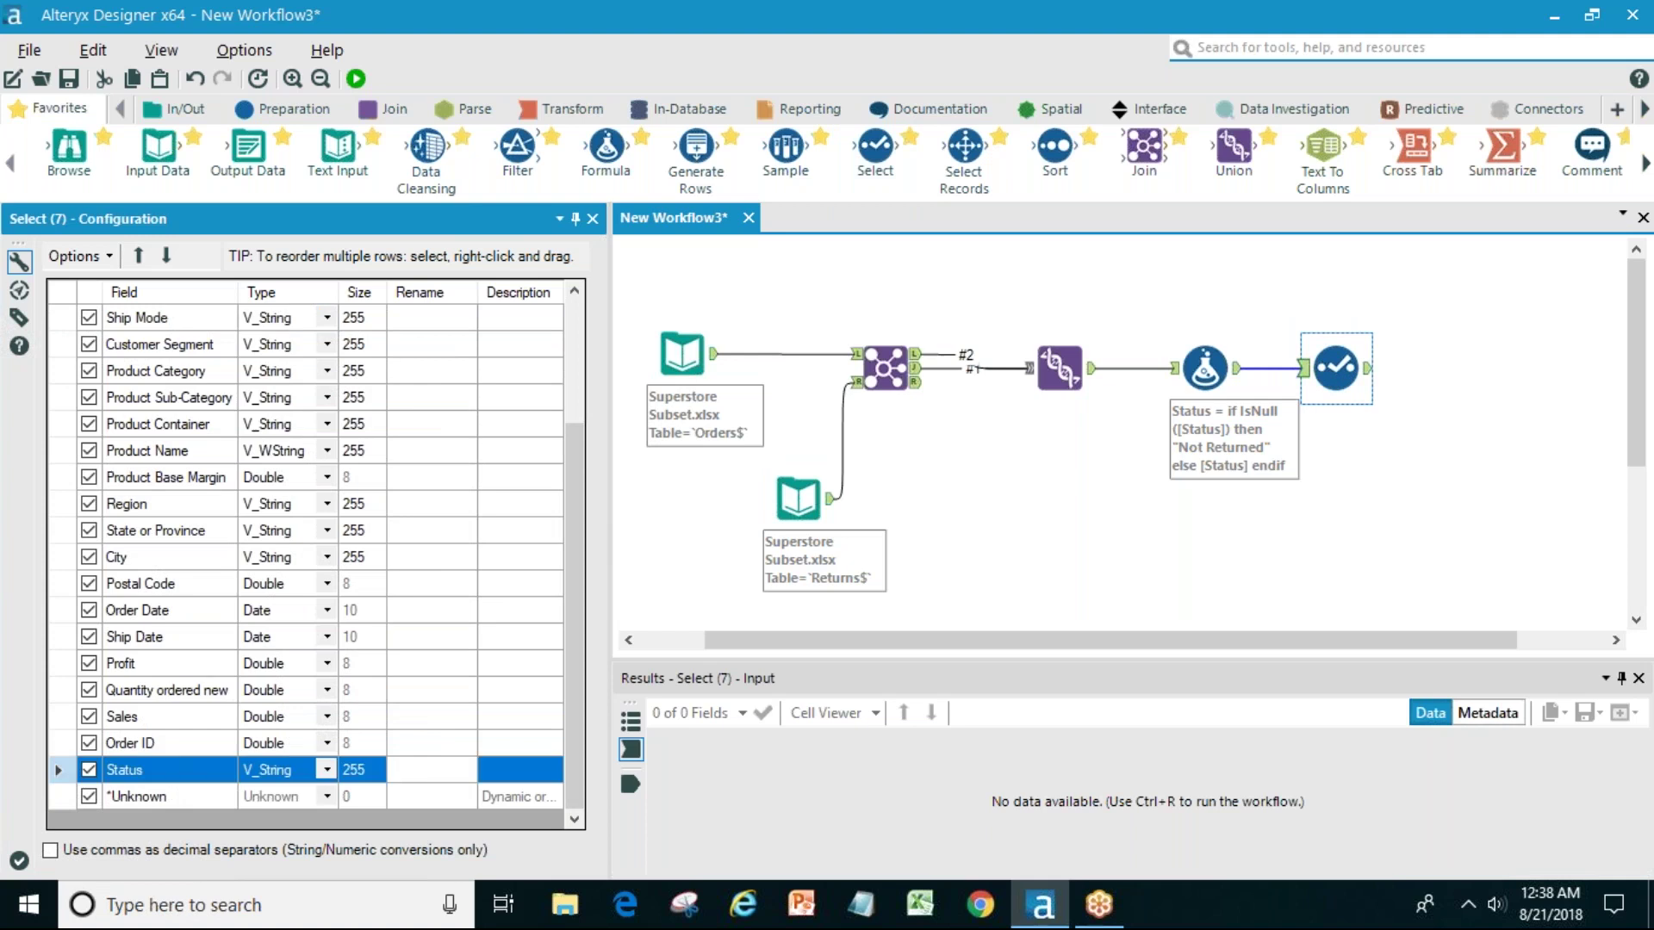
pyautogui.write('Order Status')
pyautogui.click(1019, 561)
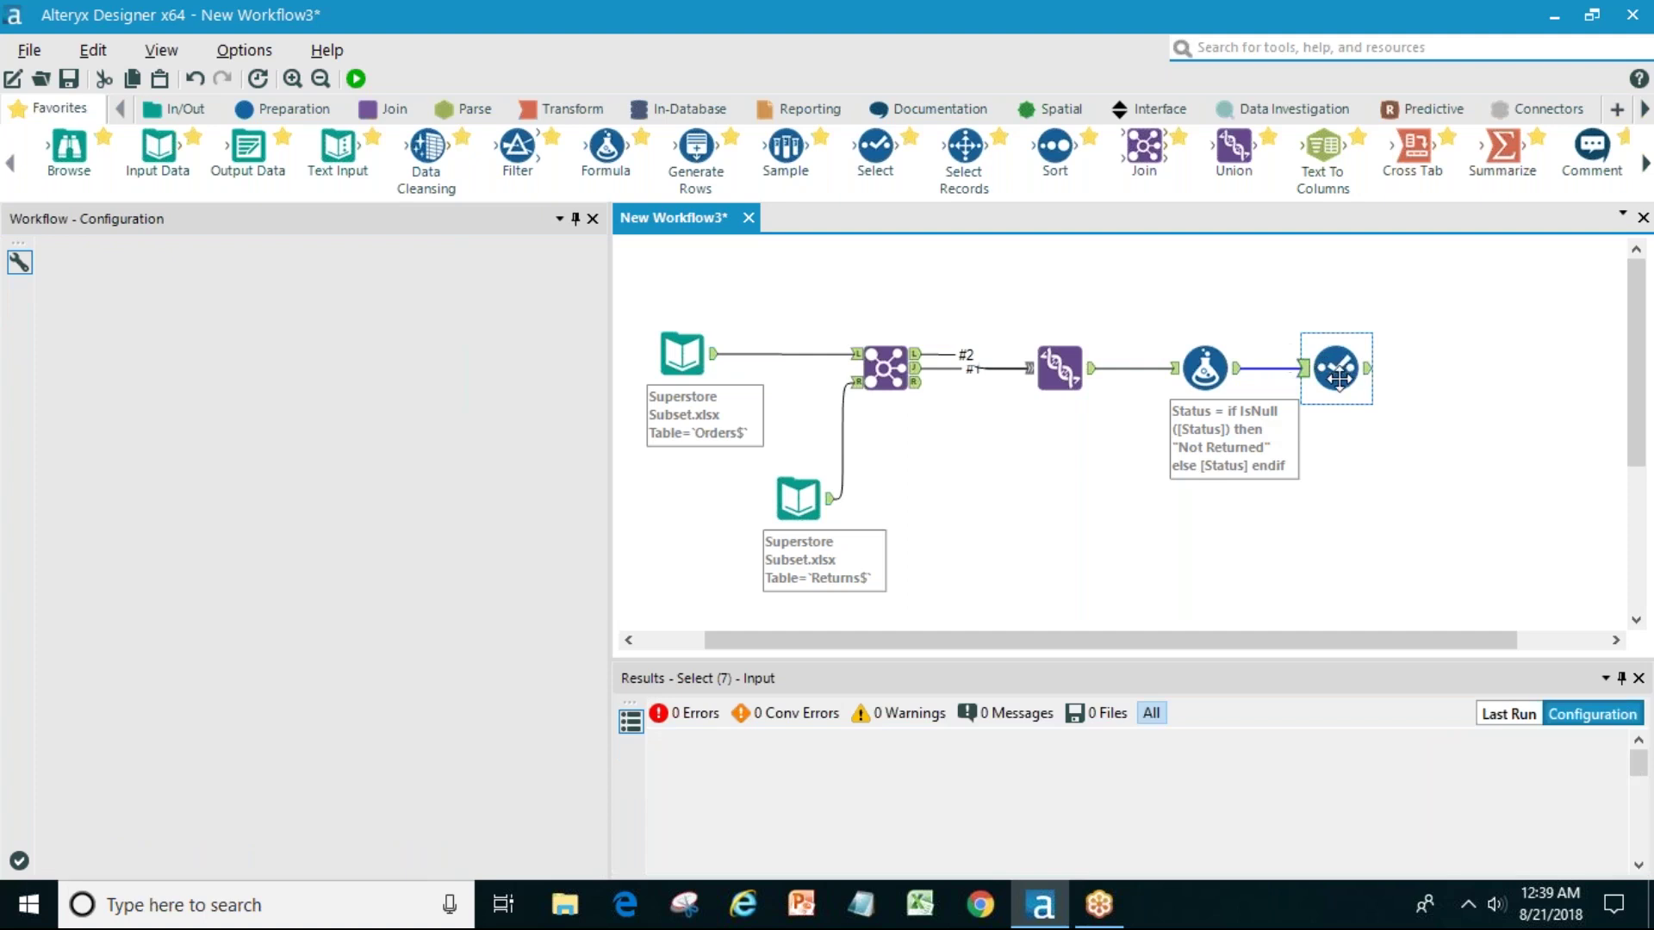
# - Add an Input Data tool below the Select tool and load the Users sheet of Superstore Subset.xlsx
pyautogui.moveTo(1258, 644); pyautogui.dragTo(1347, 644)
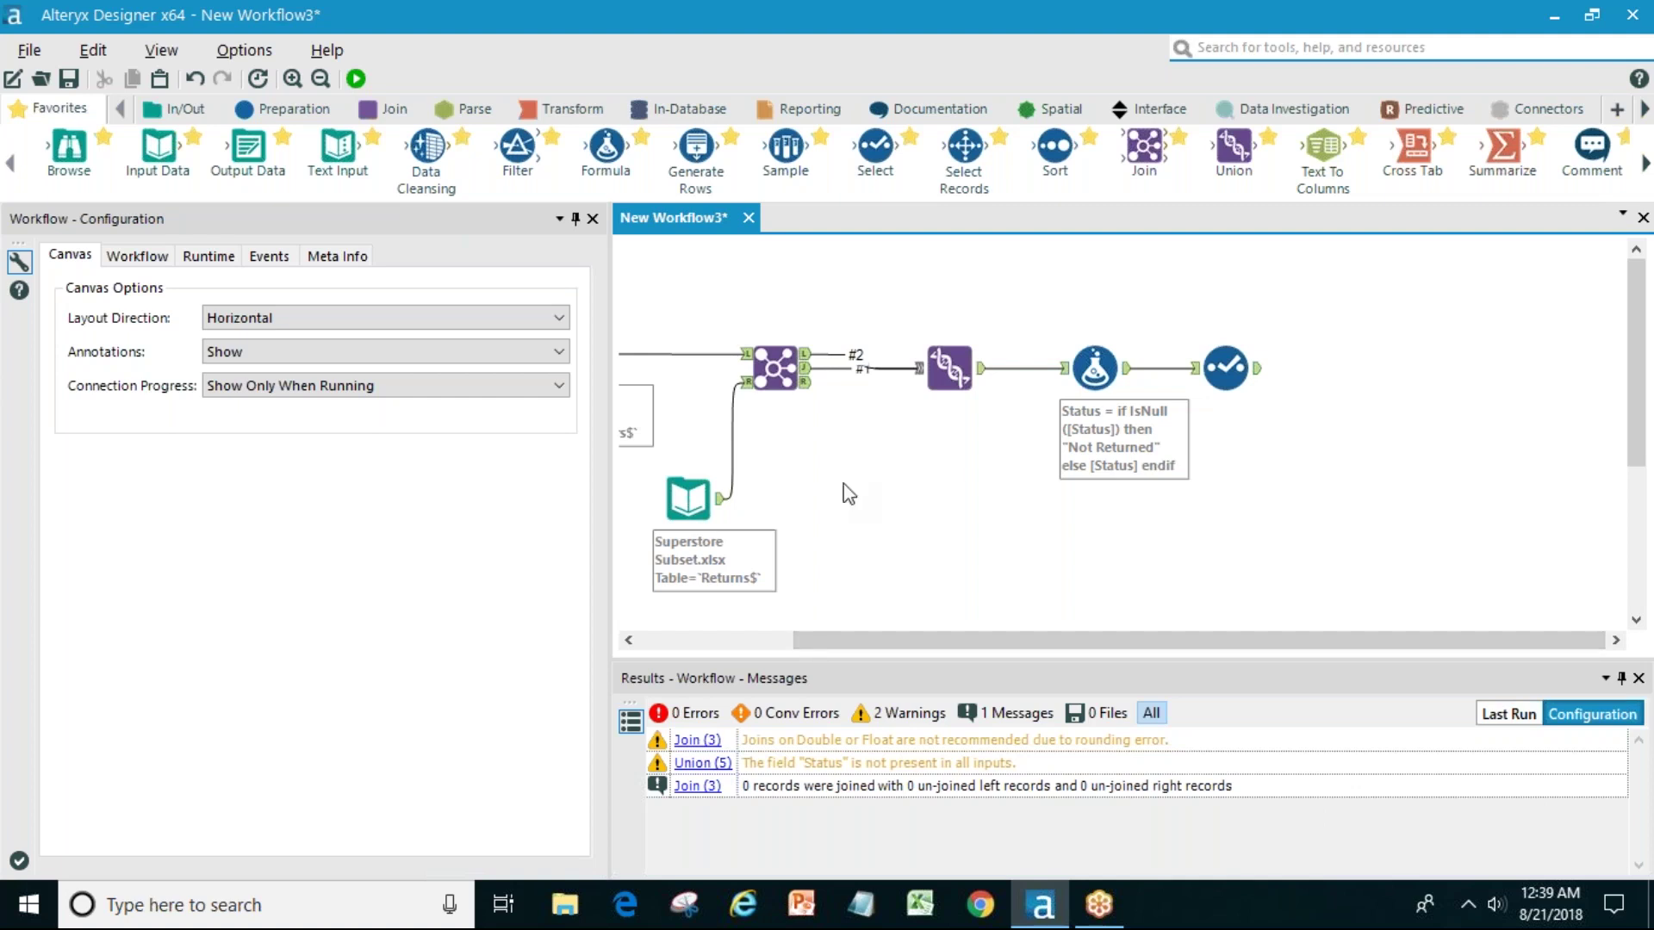
pyautogui.moveTo(946, 638); pyautogui.dragTo(791, 639)
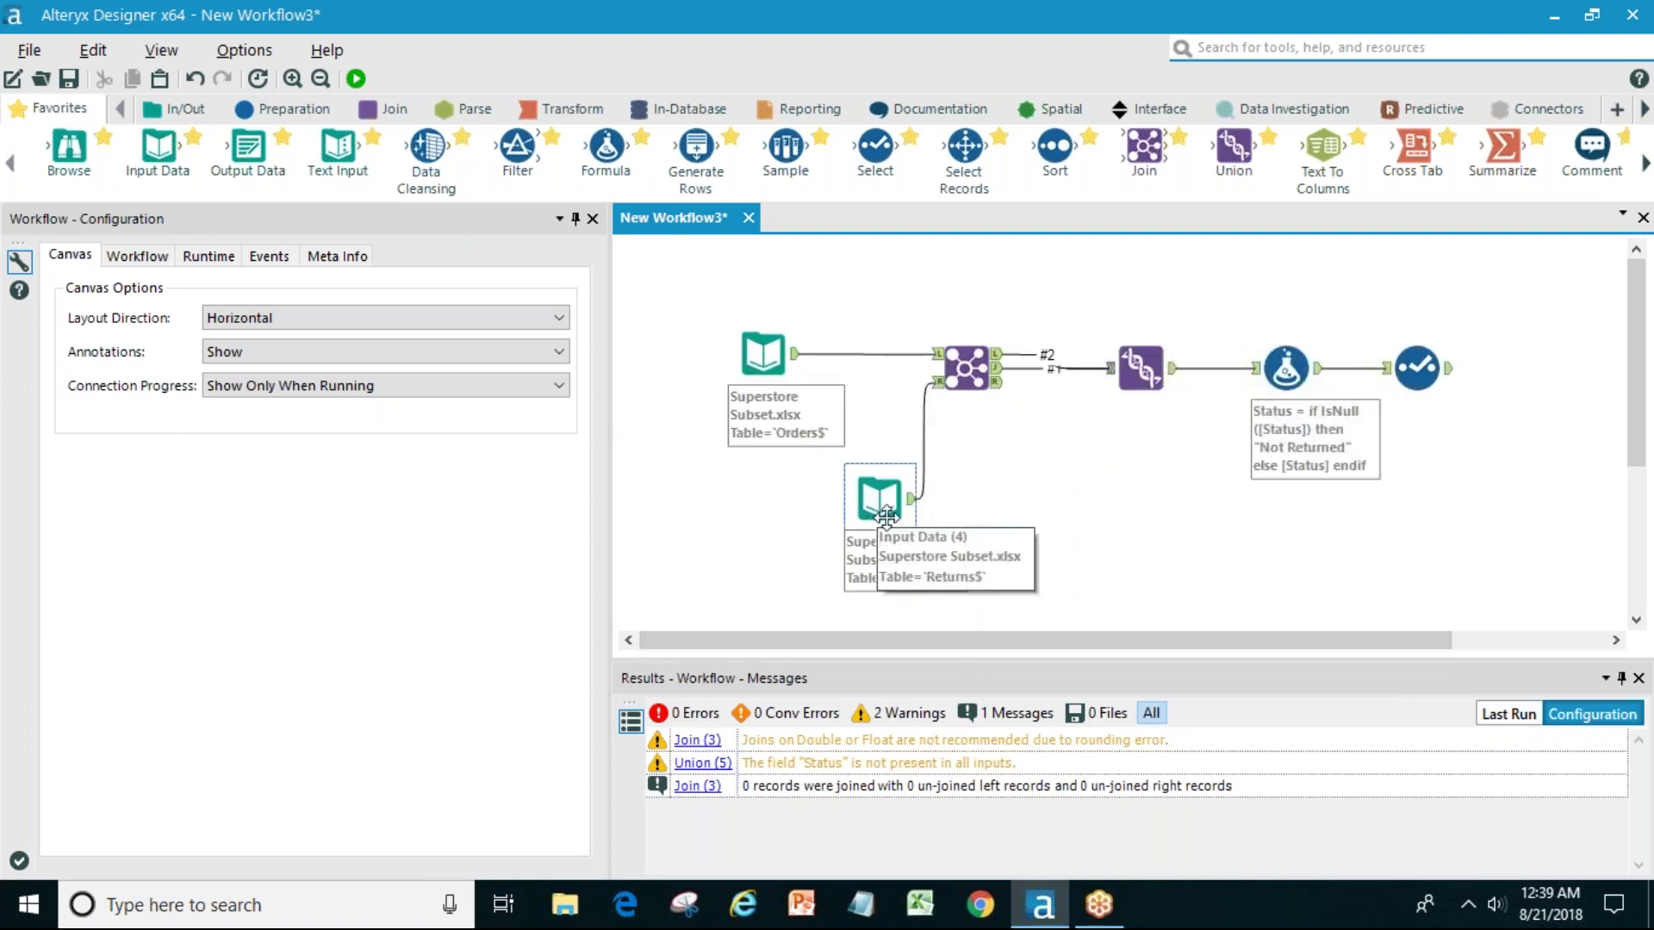
pyautogui.moveTo(1063, 637); pyautogui.dragTo(1340, 668)
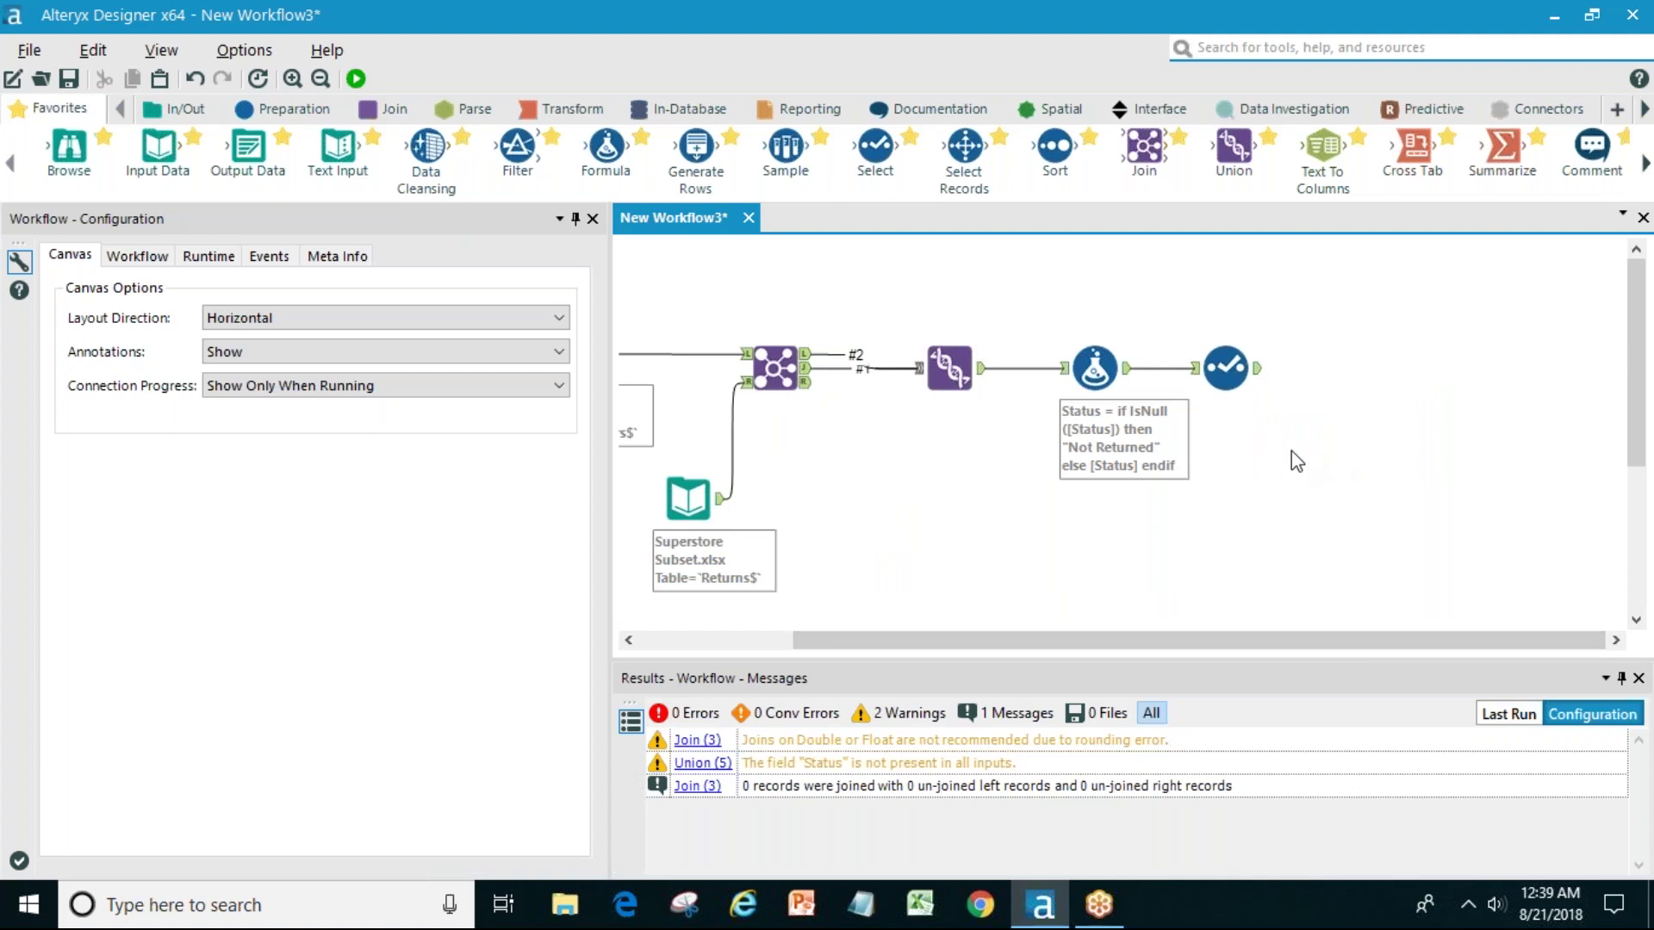
pyautogui.moveTo(158, 148)
pyautogui.mouseDown()
pyautogui.moveTo(591, 277)
pyautogui.moveTo(1231, 508)
pyautogui.mouseUp()
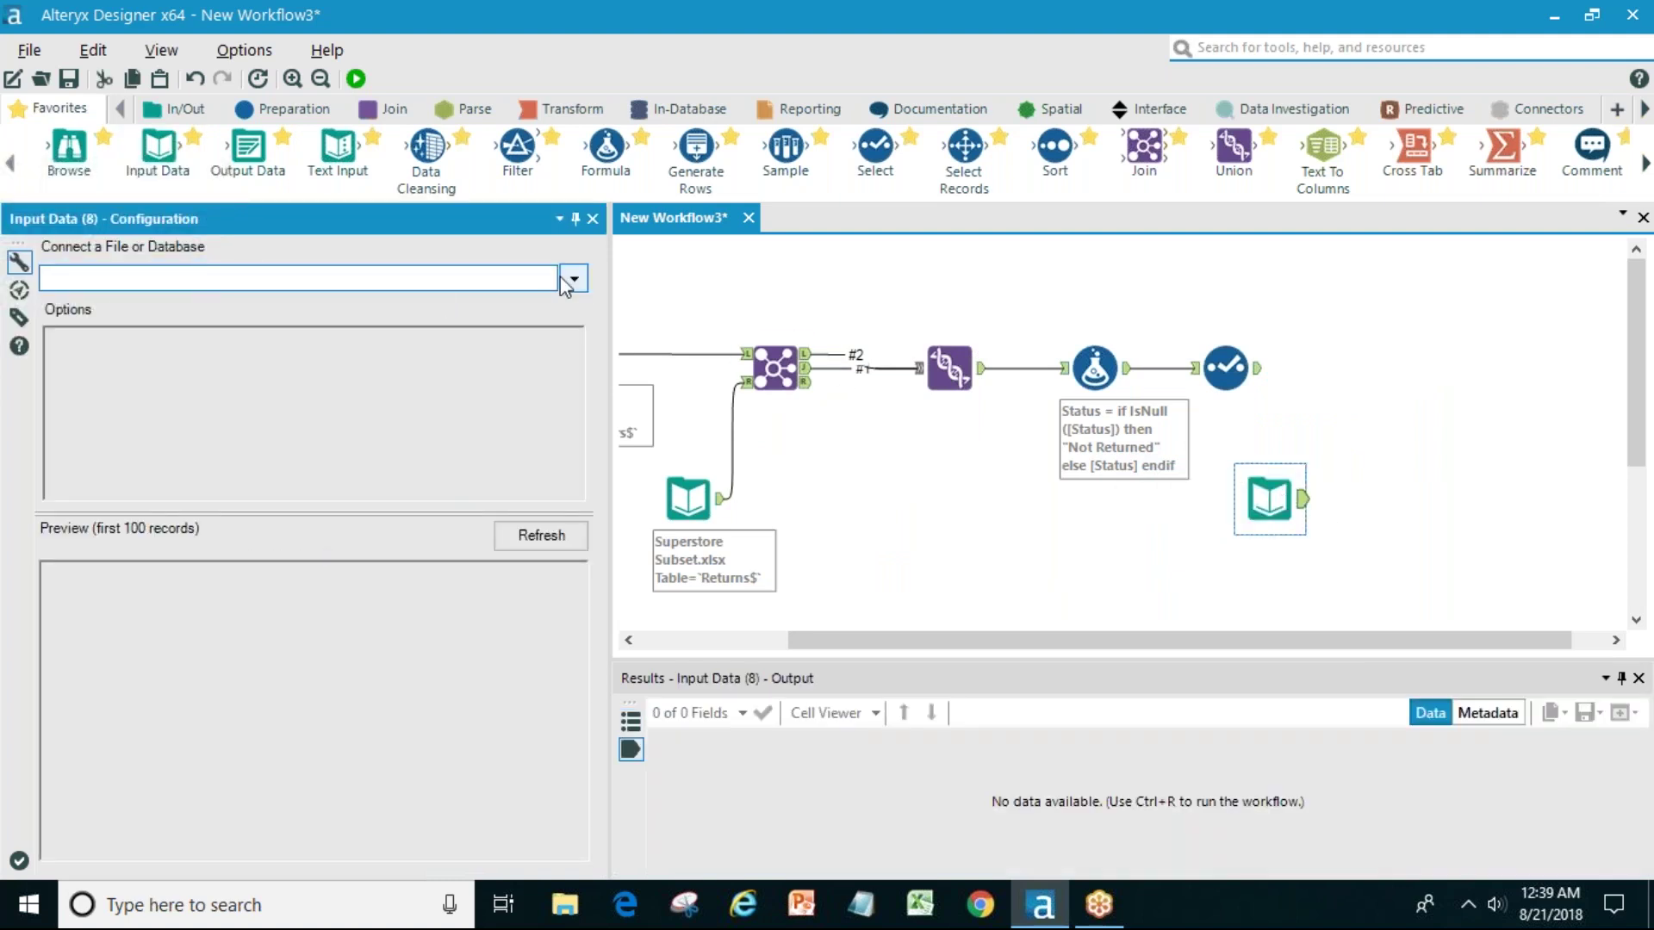
pyautogui.click(573, 278)
pyautogui.click(565, 303)
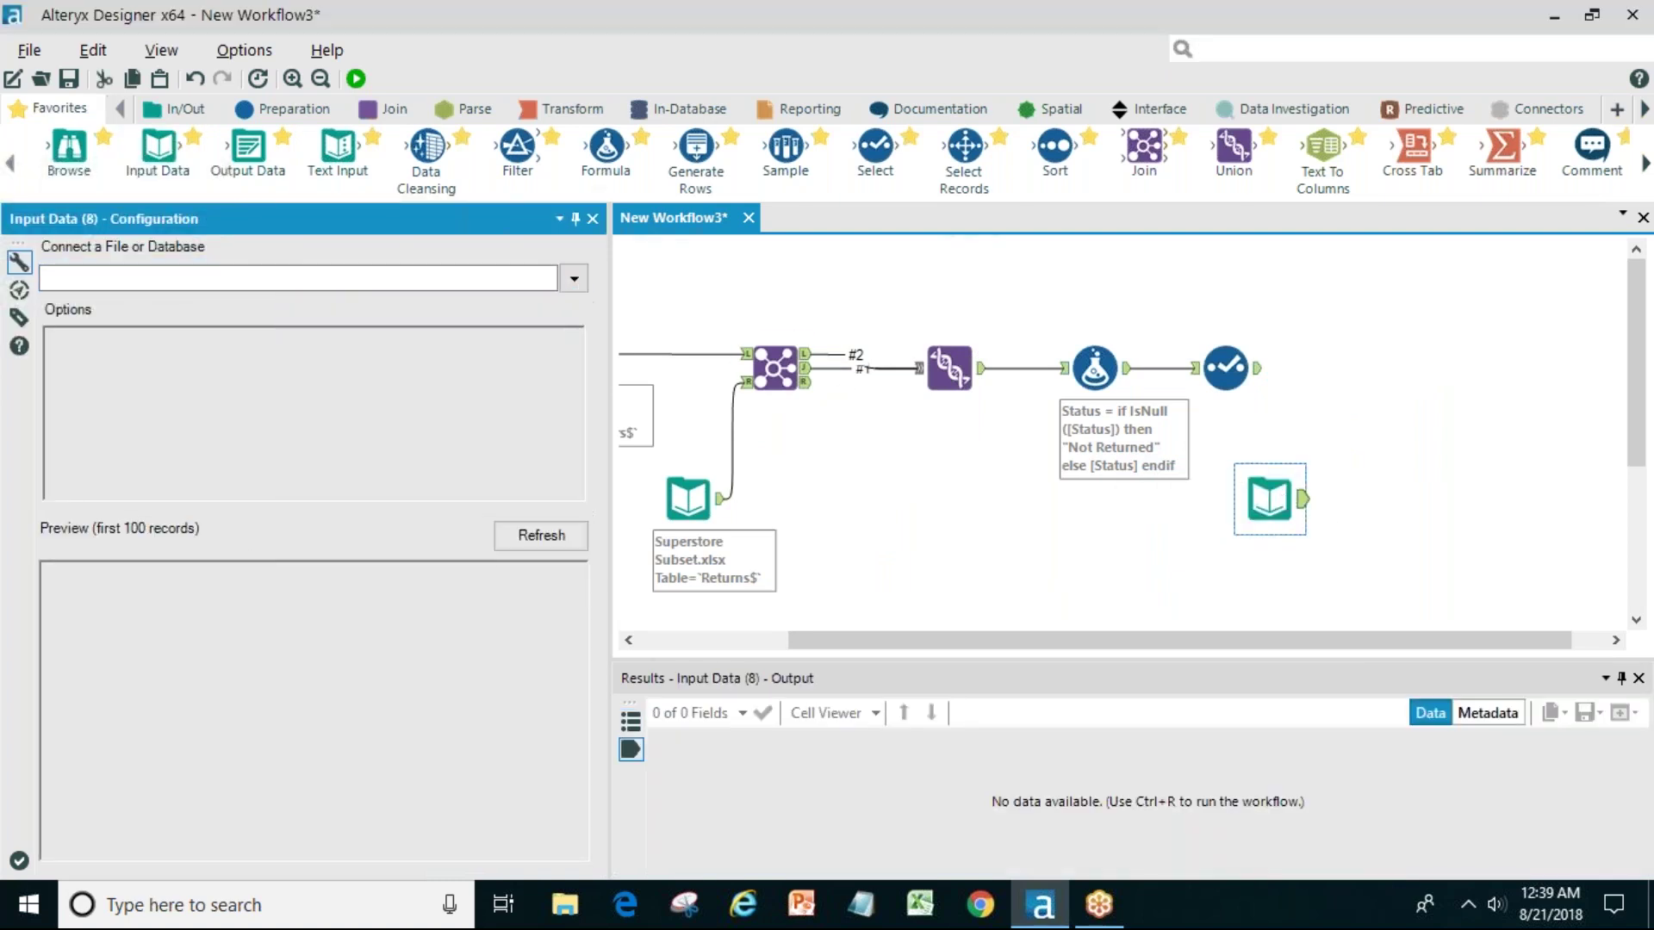
pyautogui.click(809, 560)
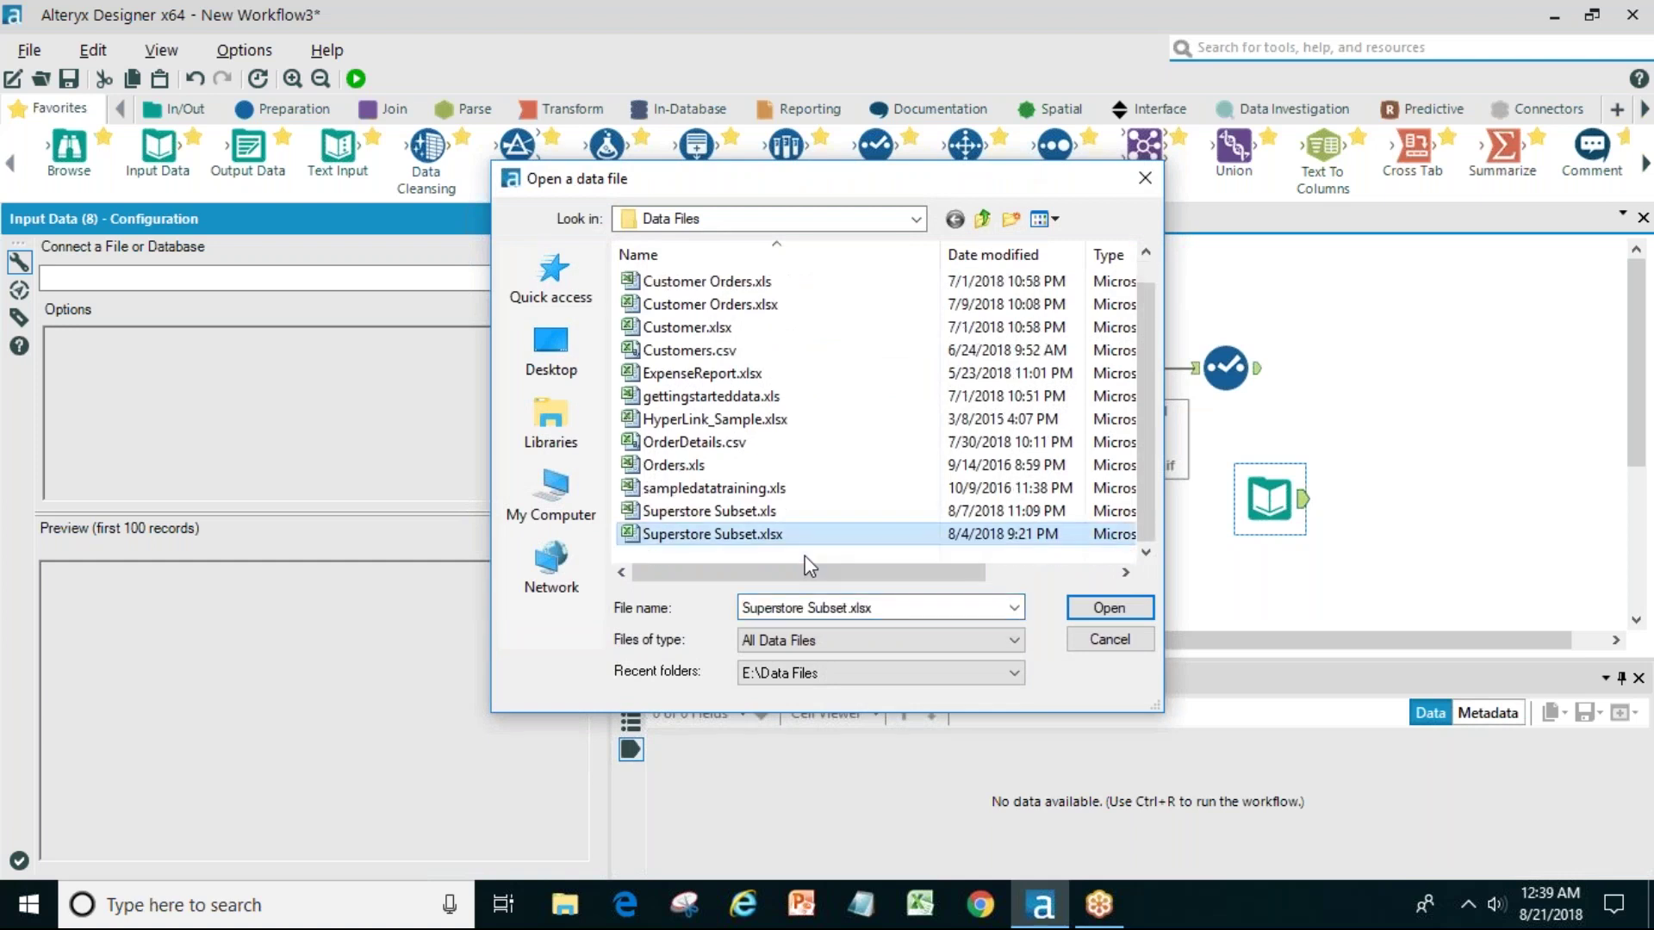
pyautogui.click(1110, 607)
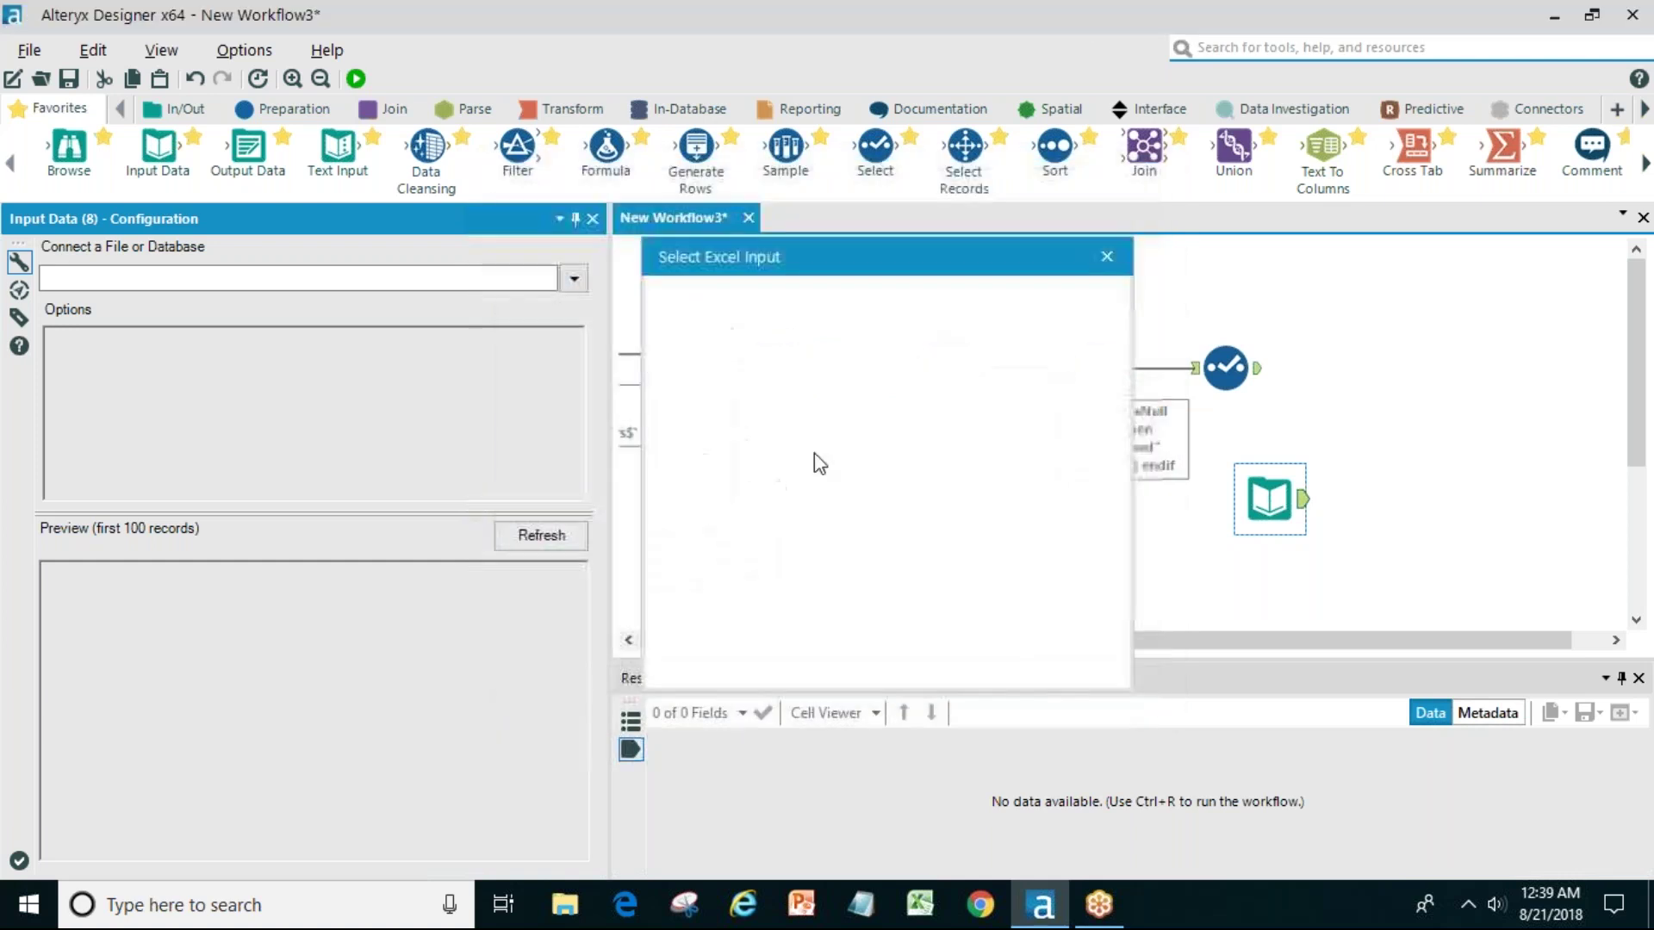
pyautogui.click(850, 352)
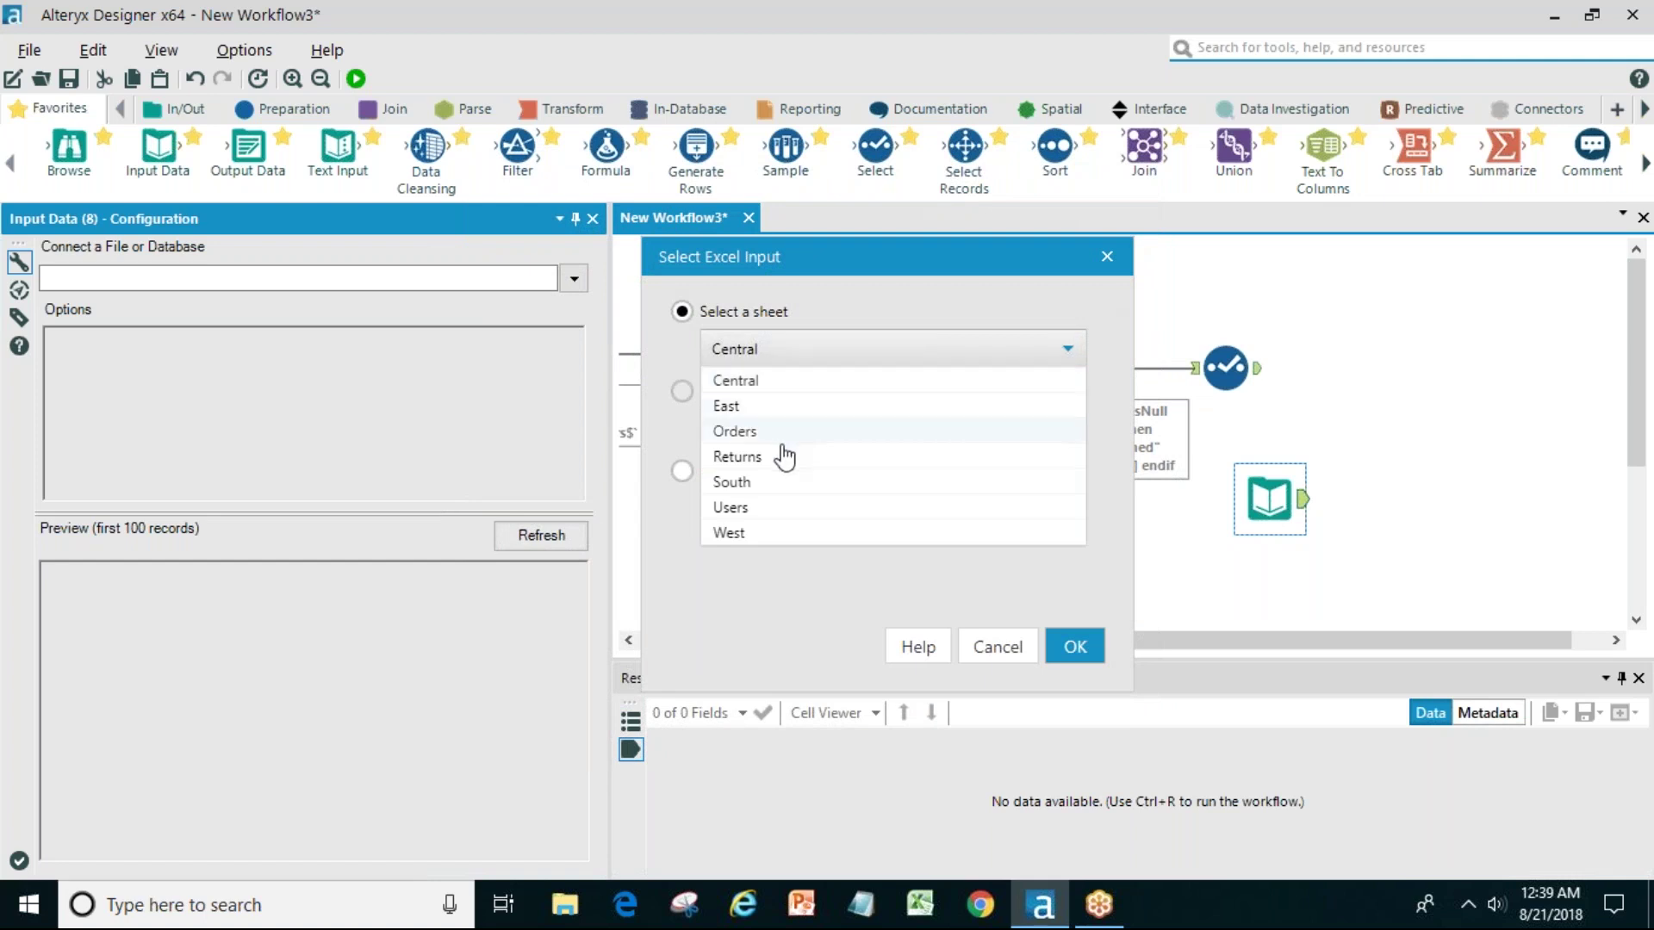
pyautogui.click(755, 507)
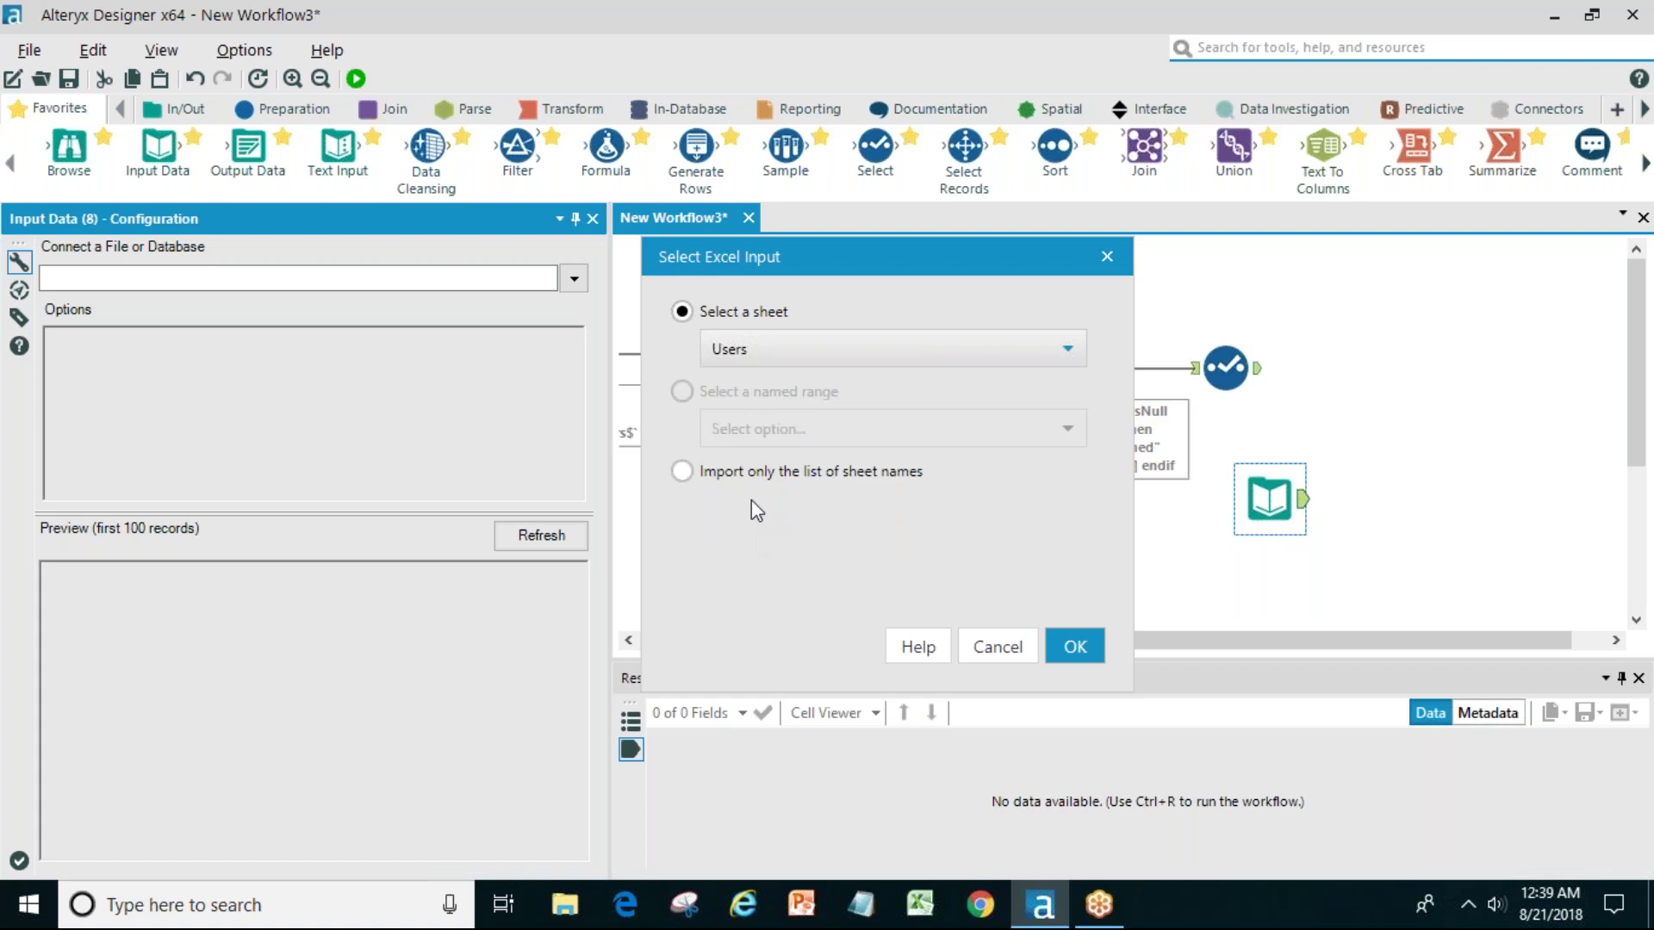
pyautogui.click(1075, 648)
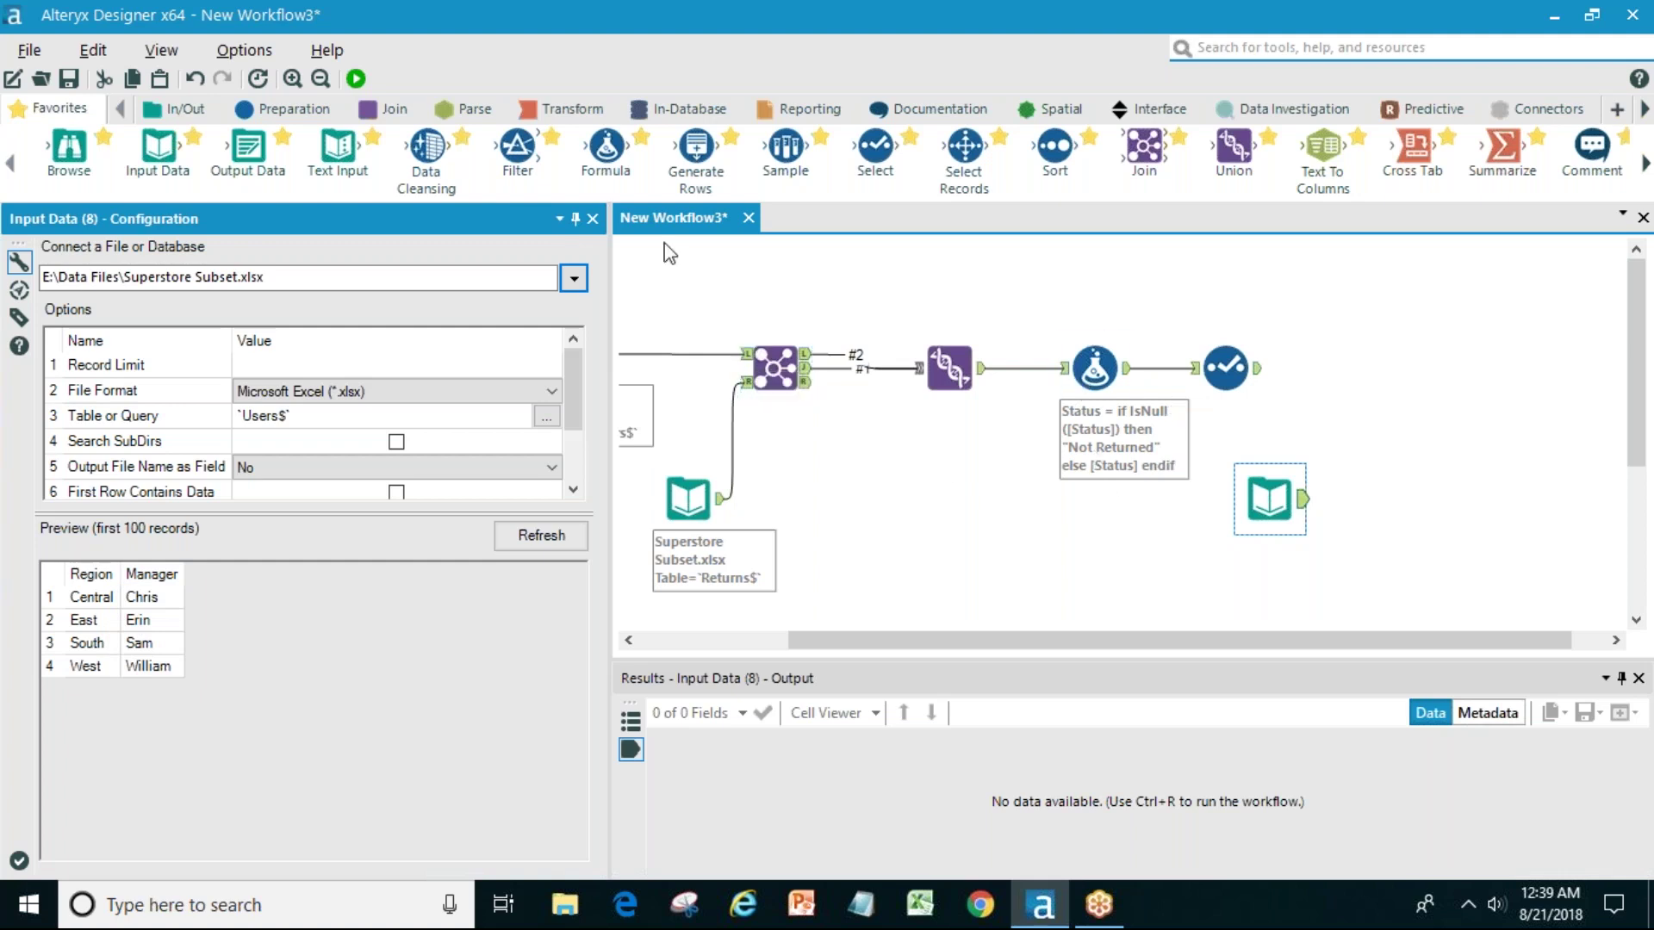
# - Add a Join tool fed by the Select tool on the left and the Users input on the right, matching on Region
pyautogui.moveTo(1143, 162); pyautogui.dragTo(1395, 385)
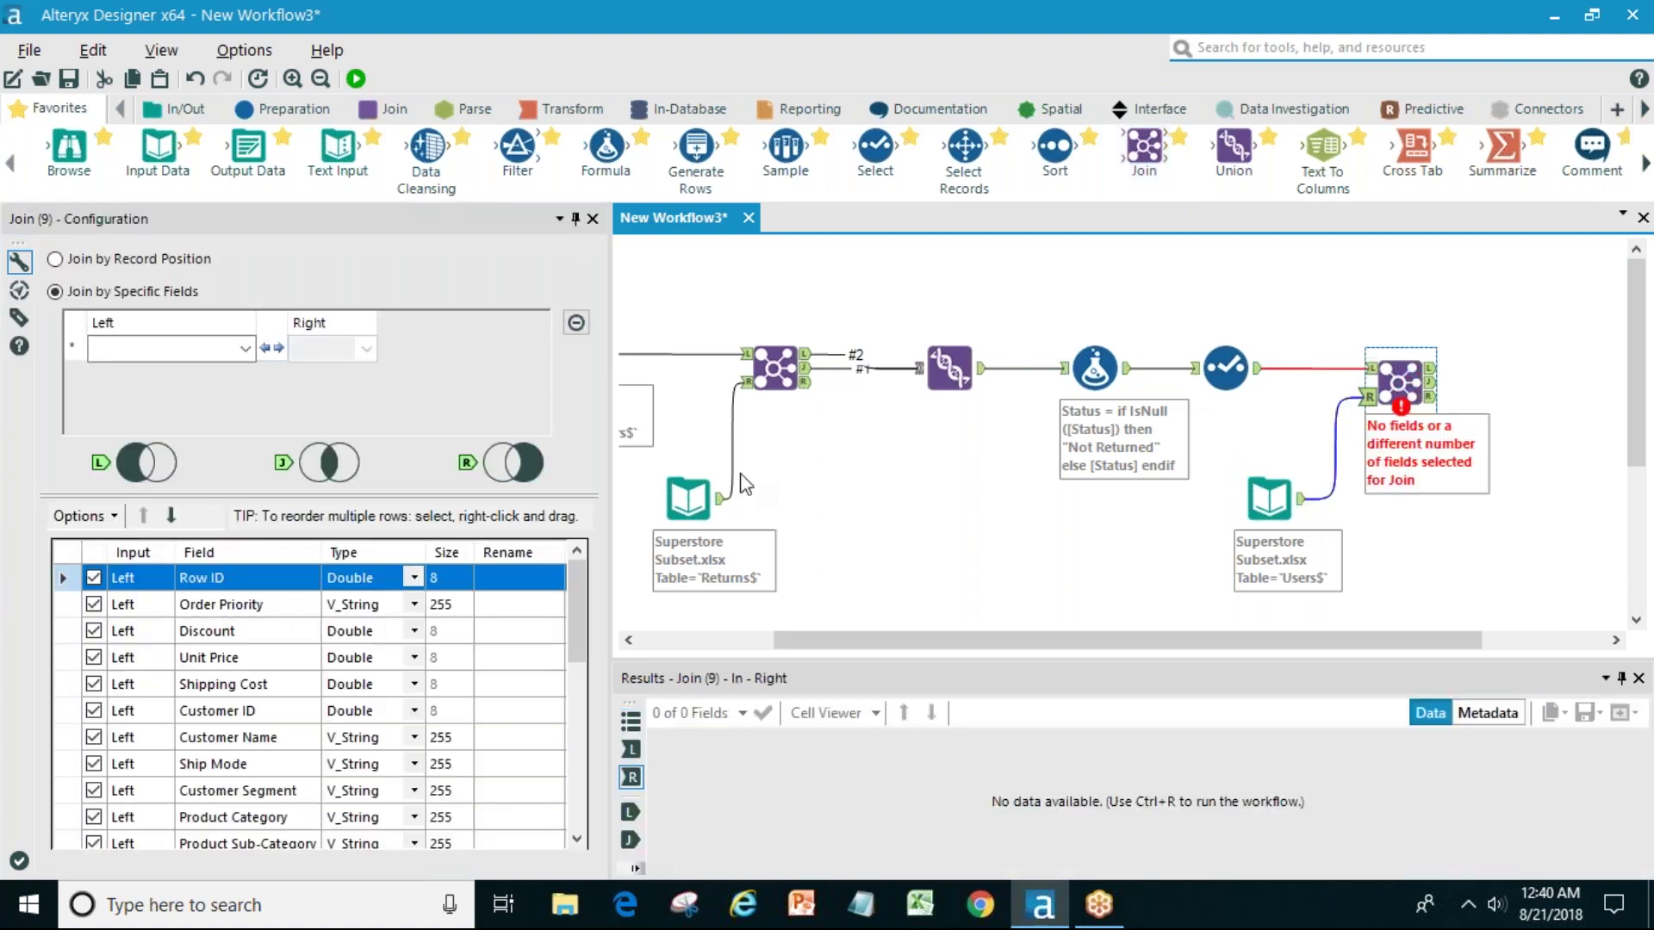
pyautogui.click(244, 349)
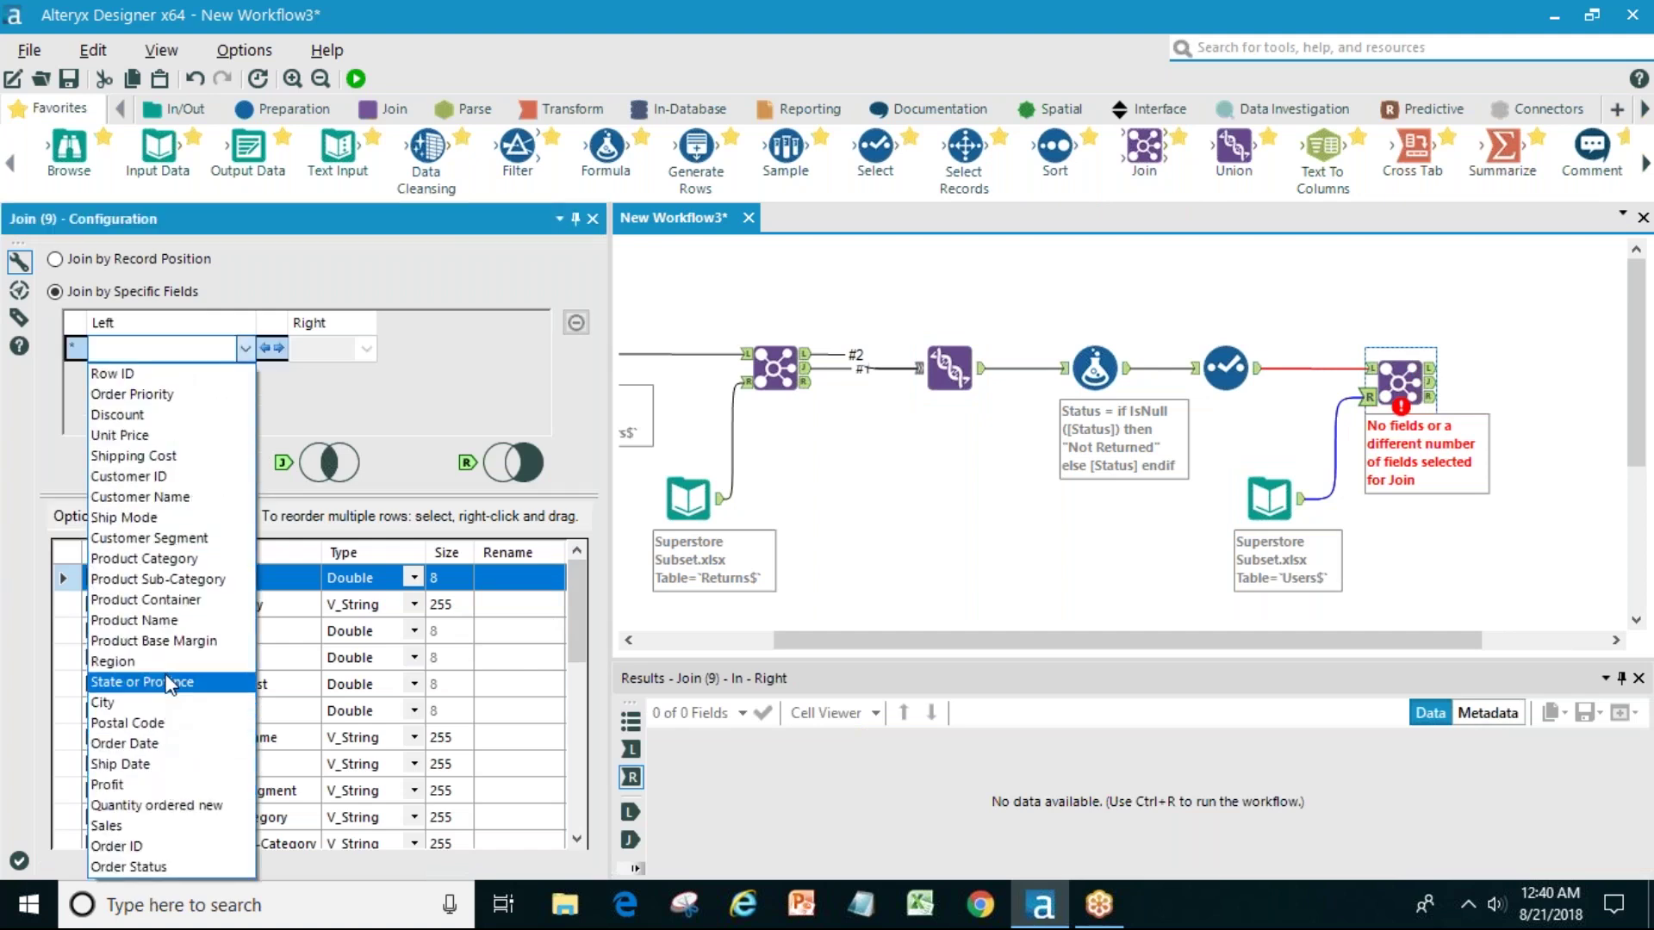
pyautogui.click(170, 662)
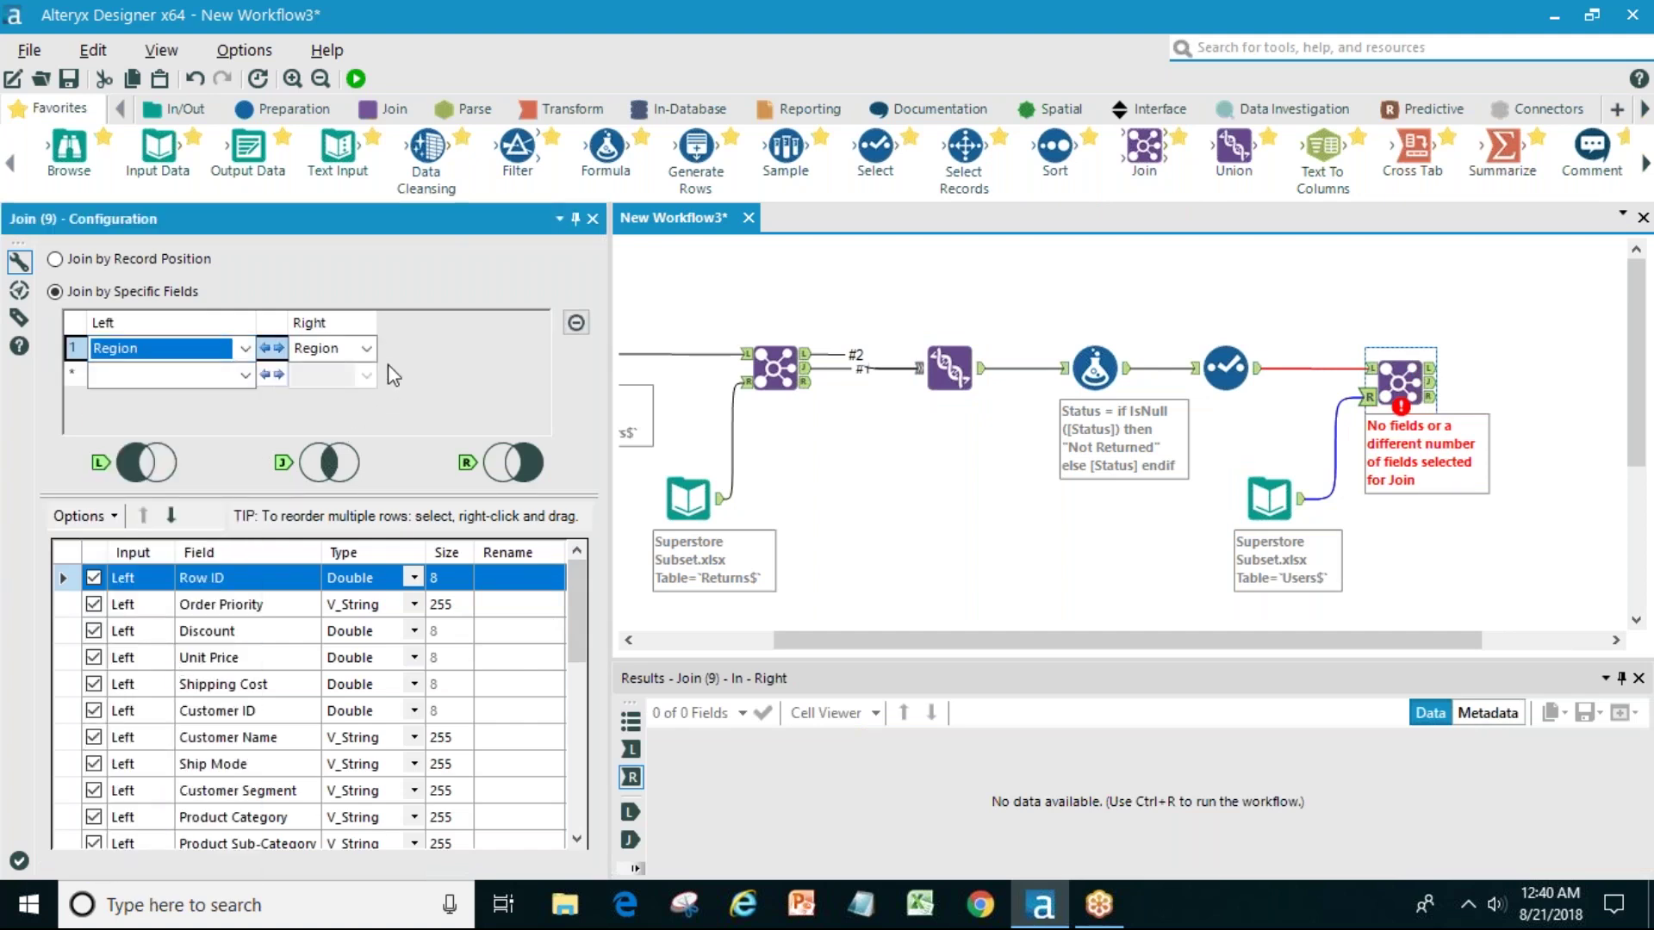
# - Add a Union tool after the Users Join and connect the Join's left and joined outputs to it
pyautogui.click(1030, 647)
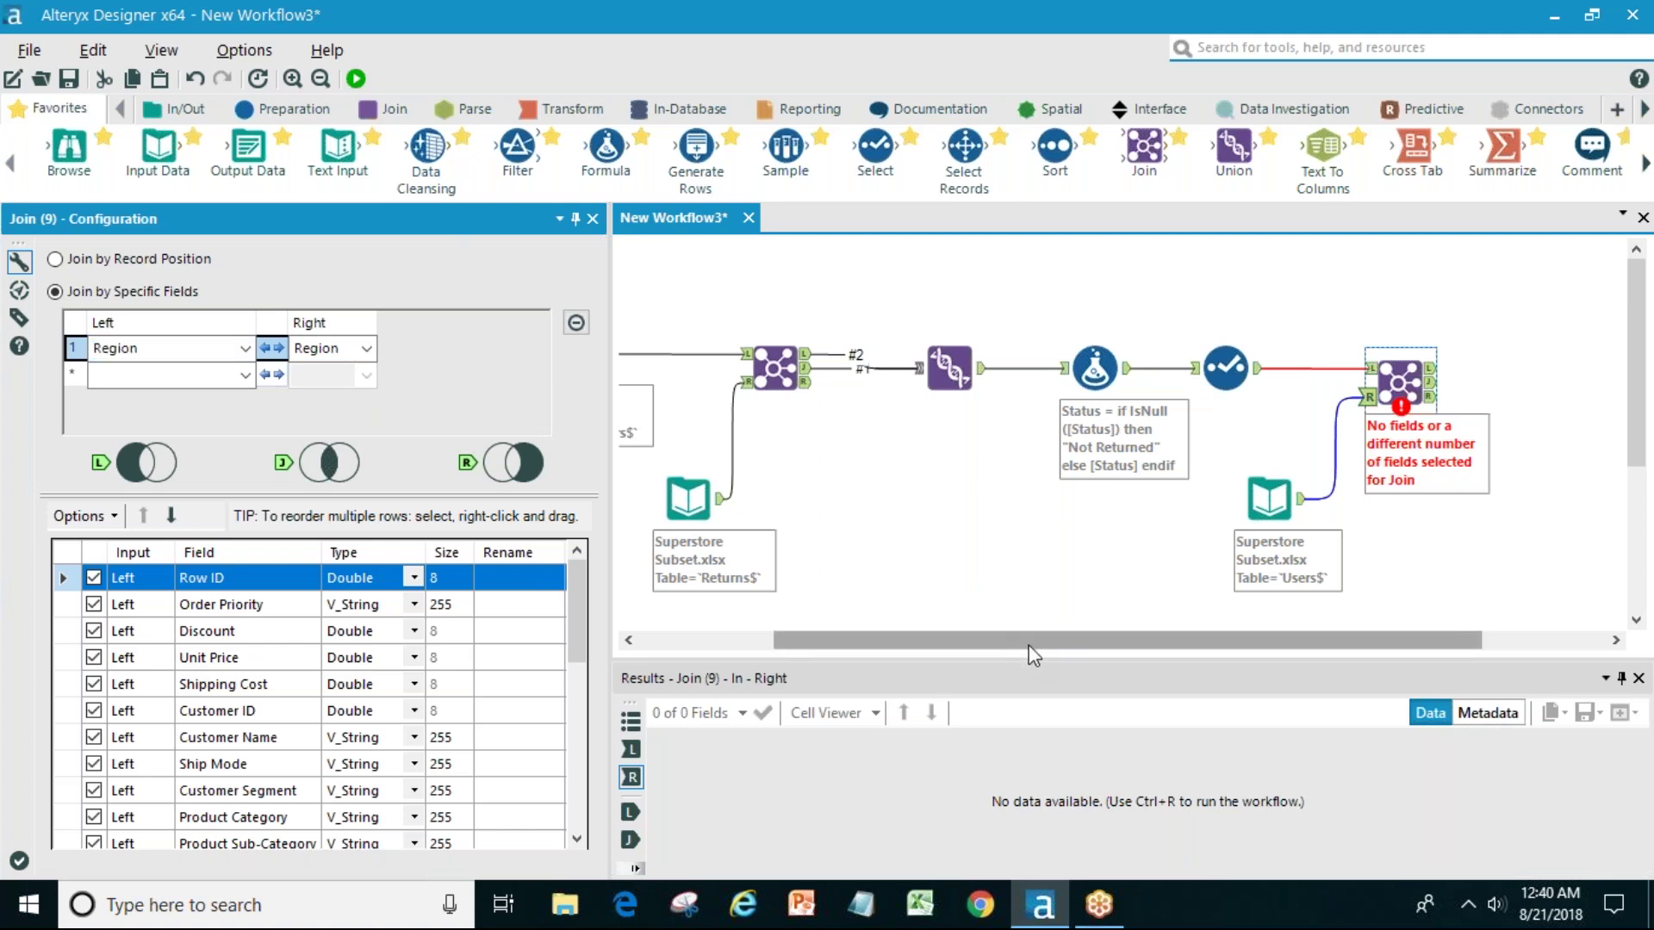
pyautogui.moveTo(1030, 647); pyautogui.dragTo(1154, 647)
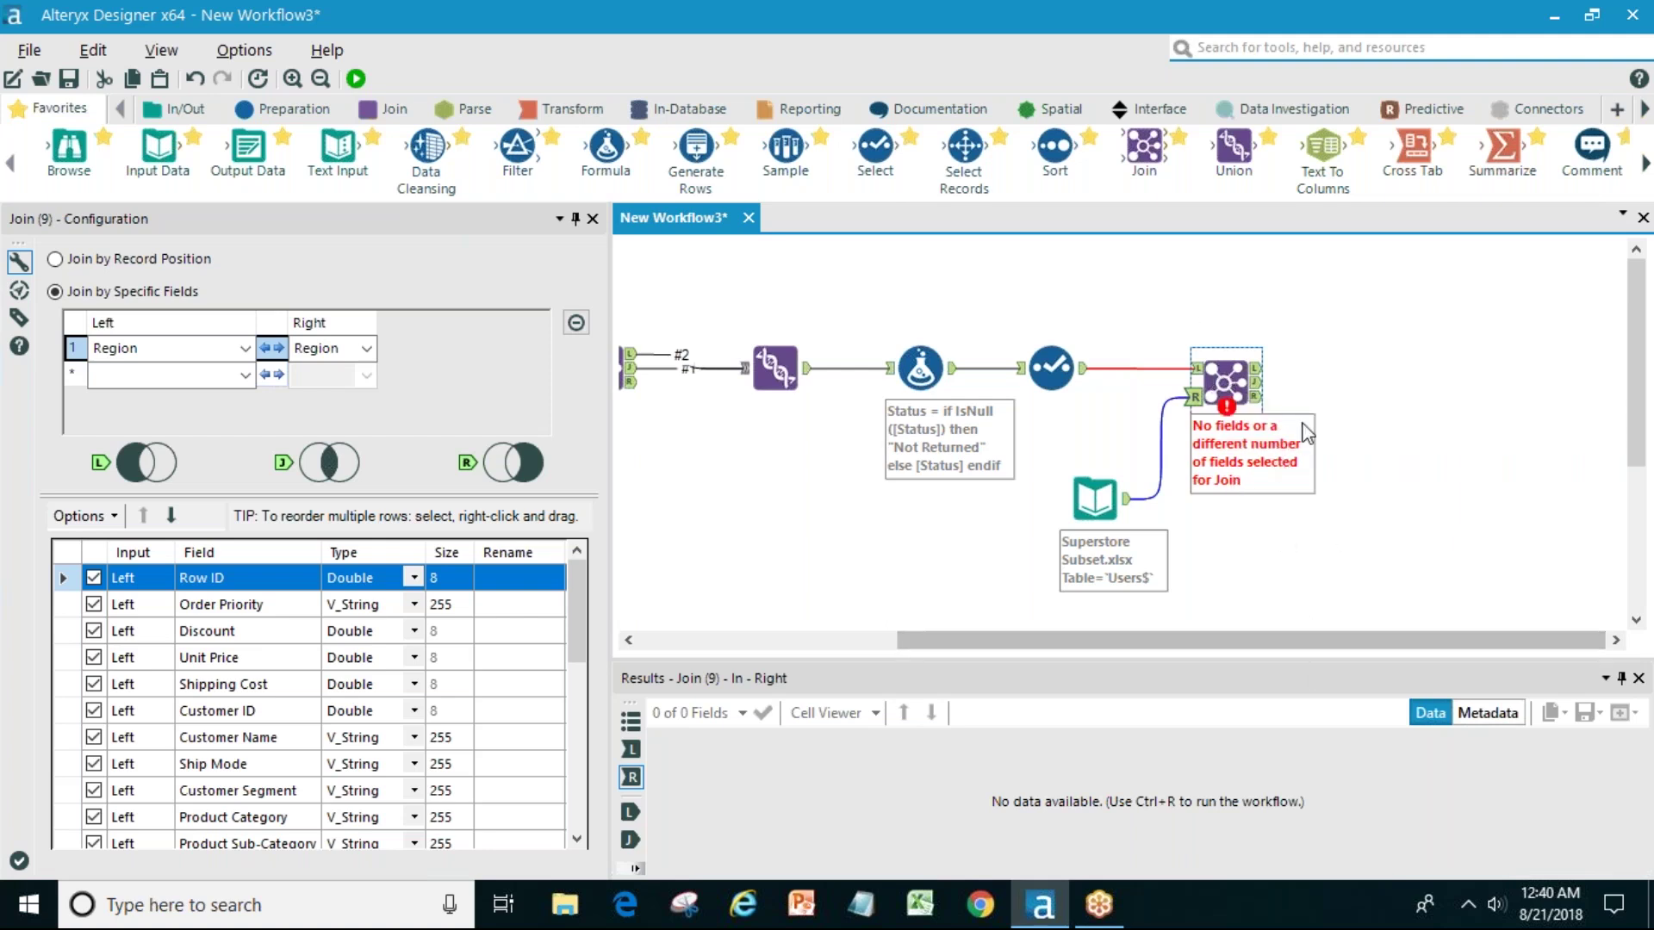
pyautogui.moveTo(1233, 172); pyautogui.dragTo(1409, 390)
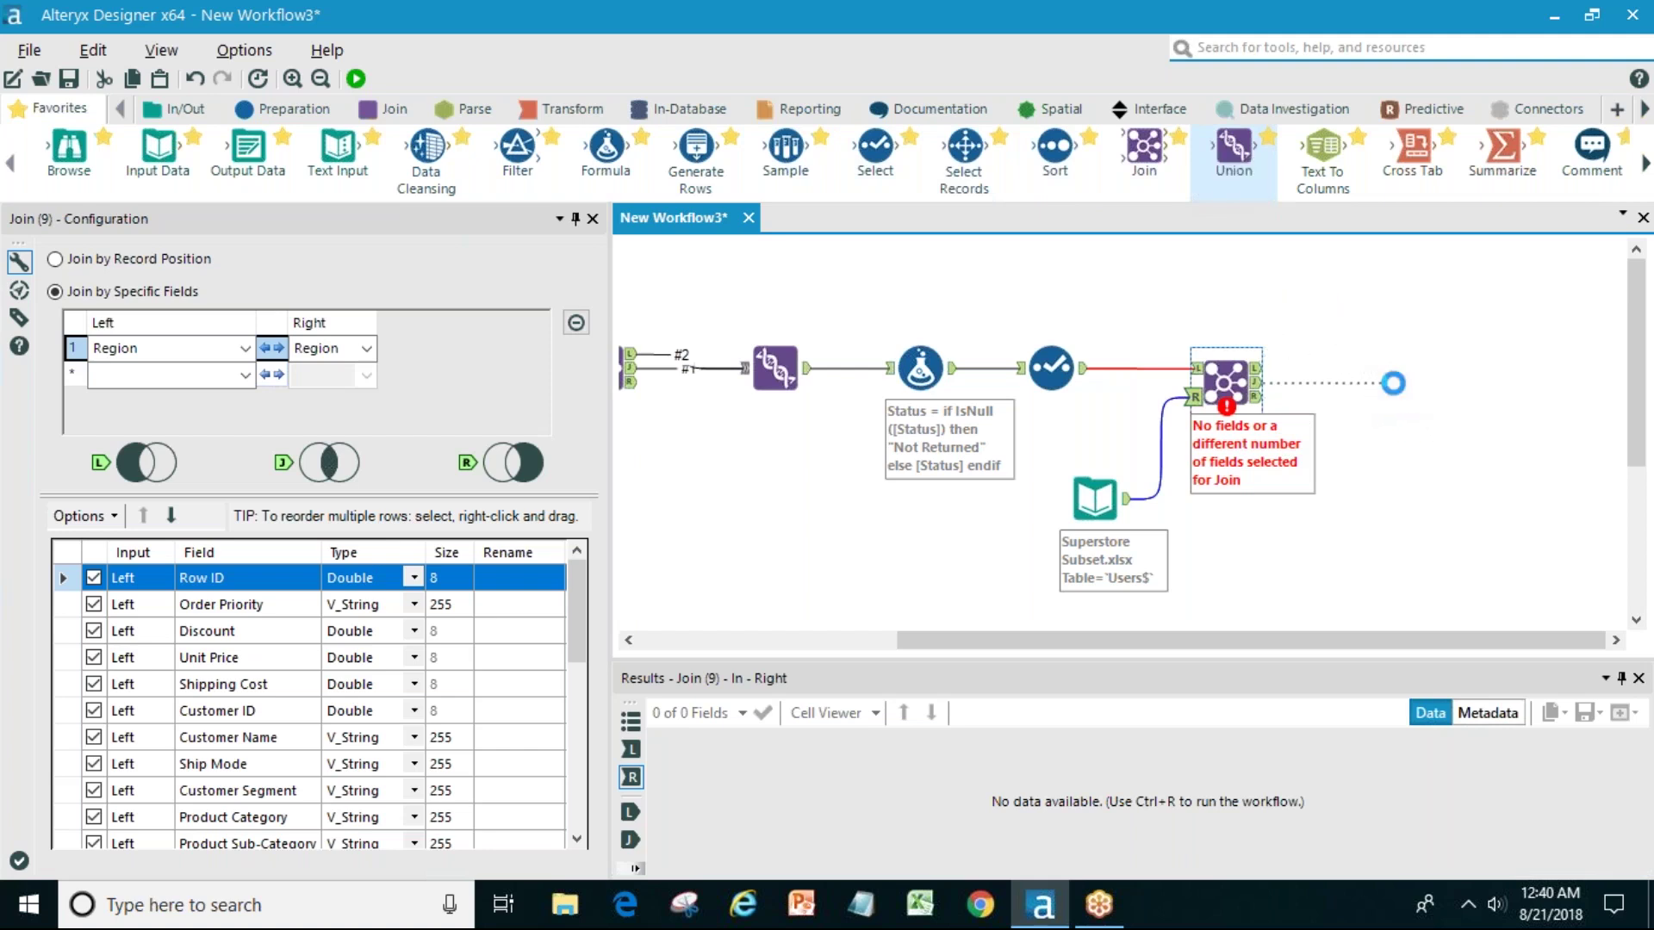
pyautogui.moveTo(1260, 378); pyautogui.dragTo(1381, 384)
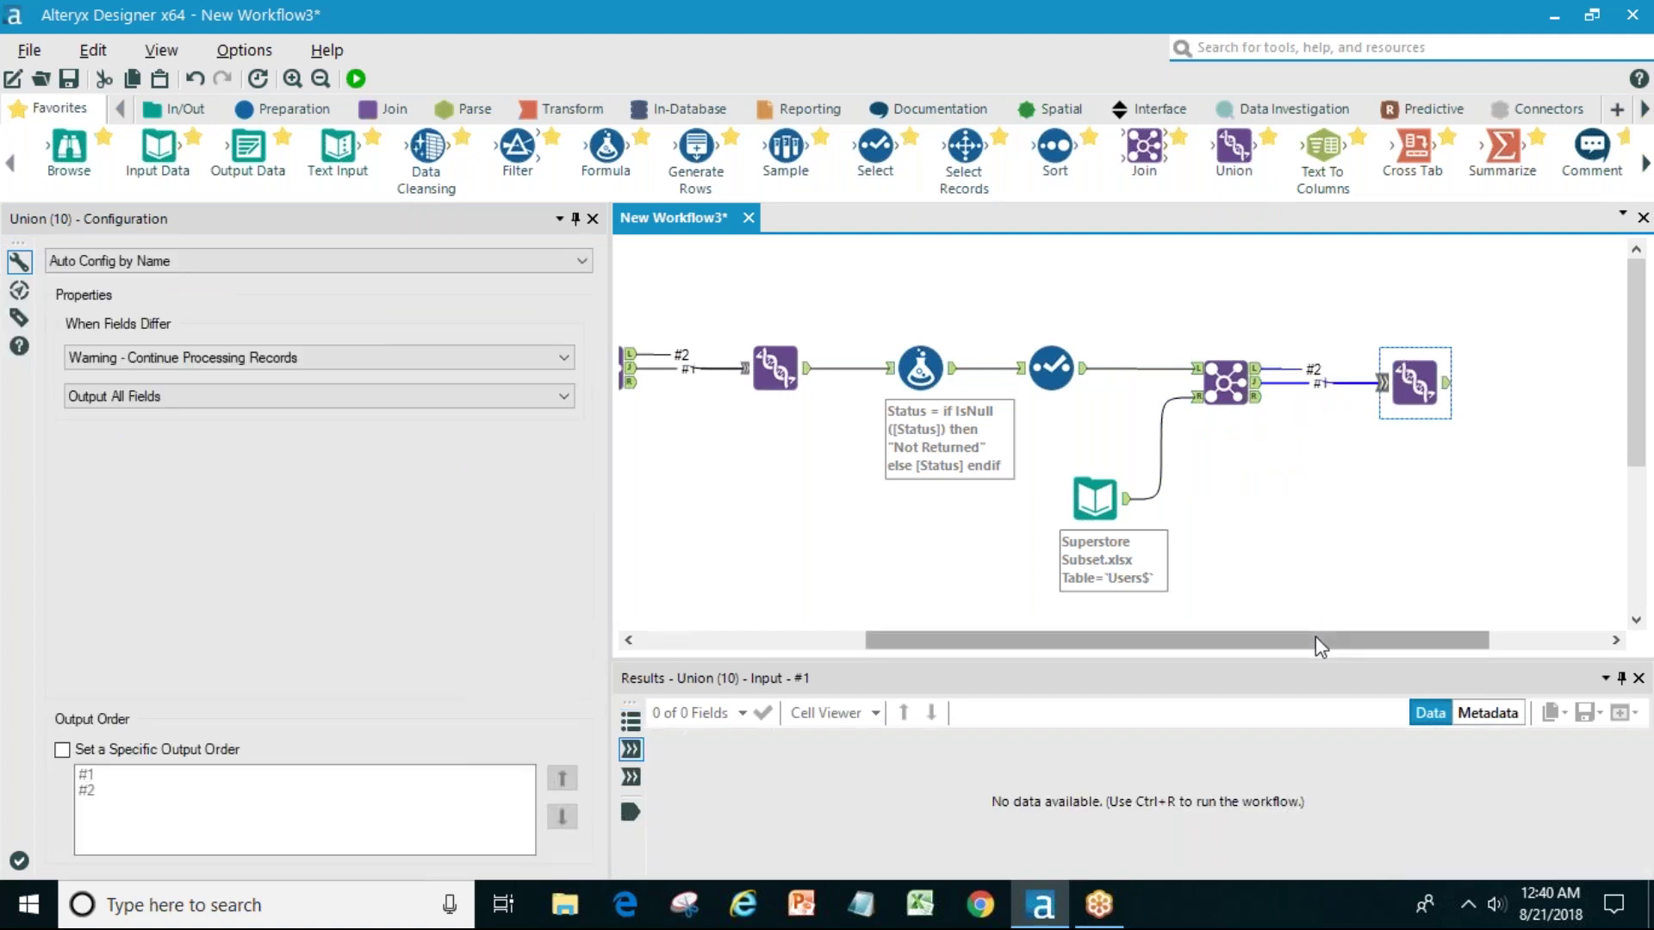
# - Add a Browse tool after the new Union tool and run the workflow
pyautogui.moveTo(1315, 635); pyautogui.dragTo(1432, 637)
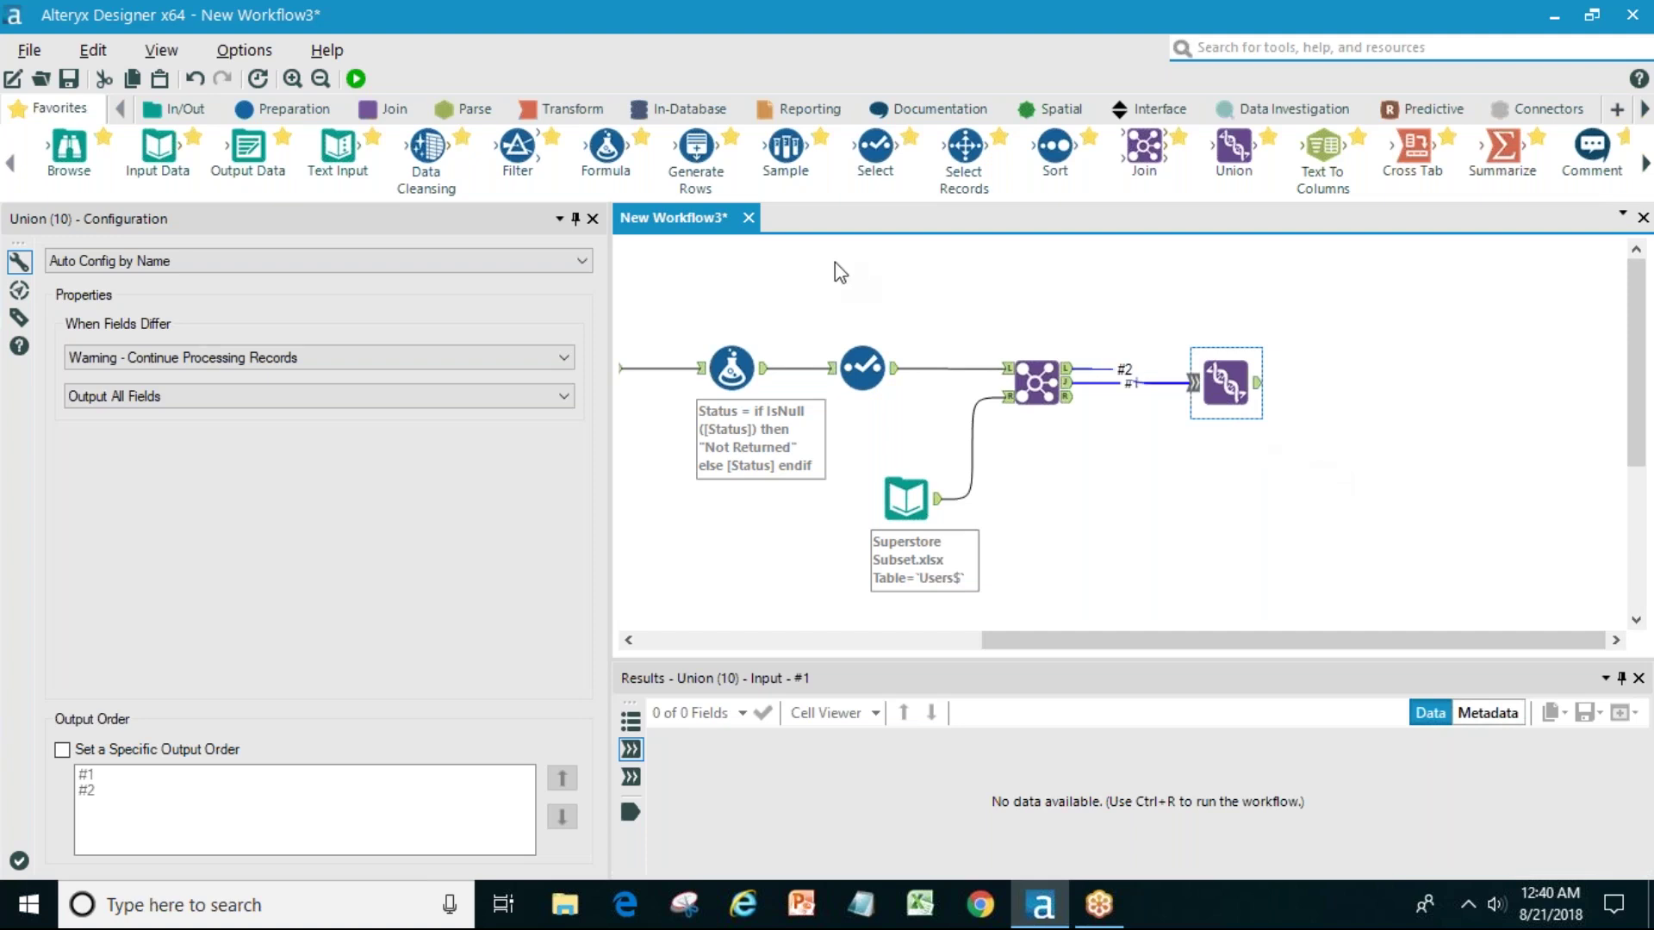
pyautogui.moveTo(68, 149); pyautogui.dragTo(1378, 391)
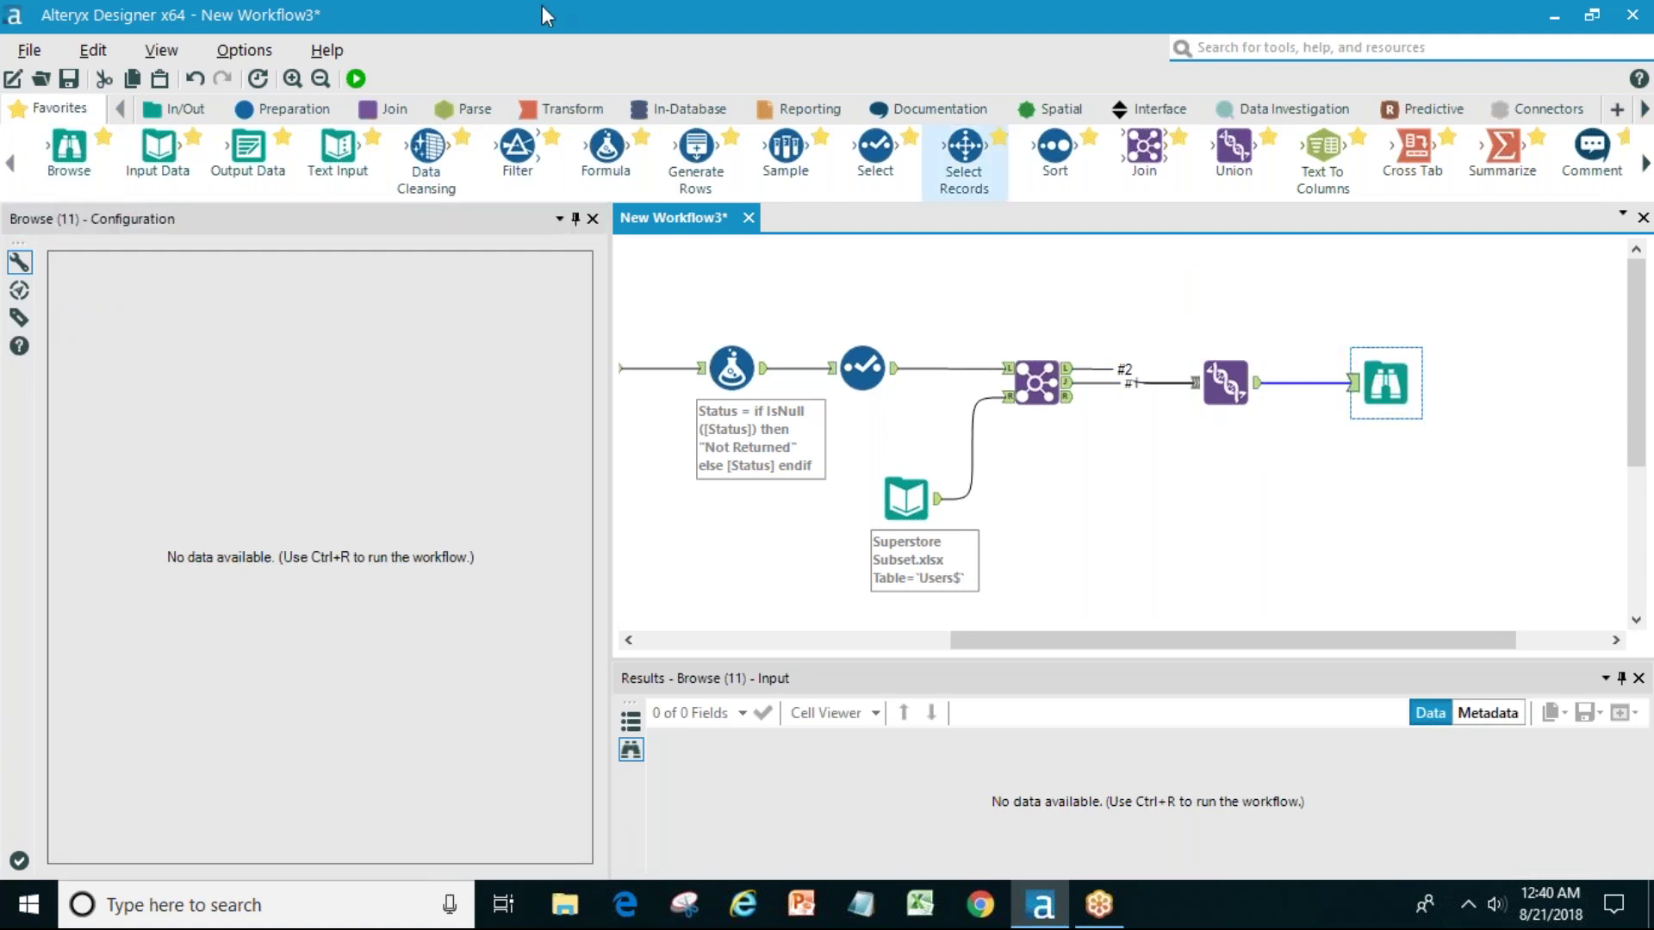
pyautogui.click(356, 79)
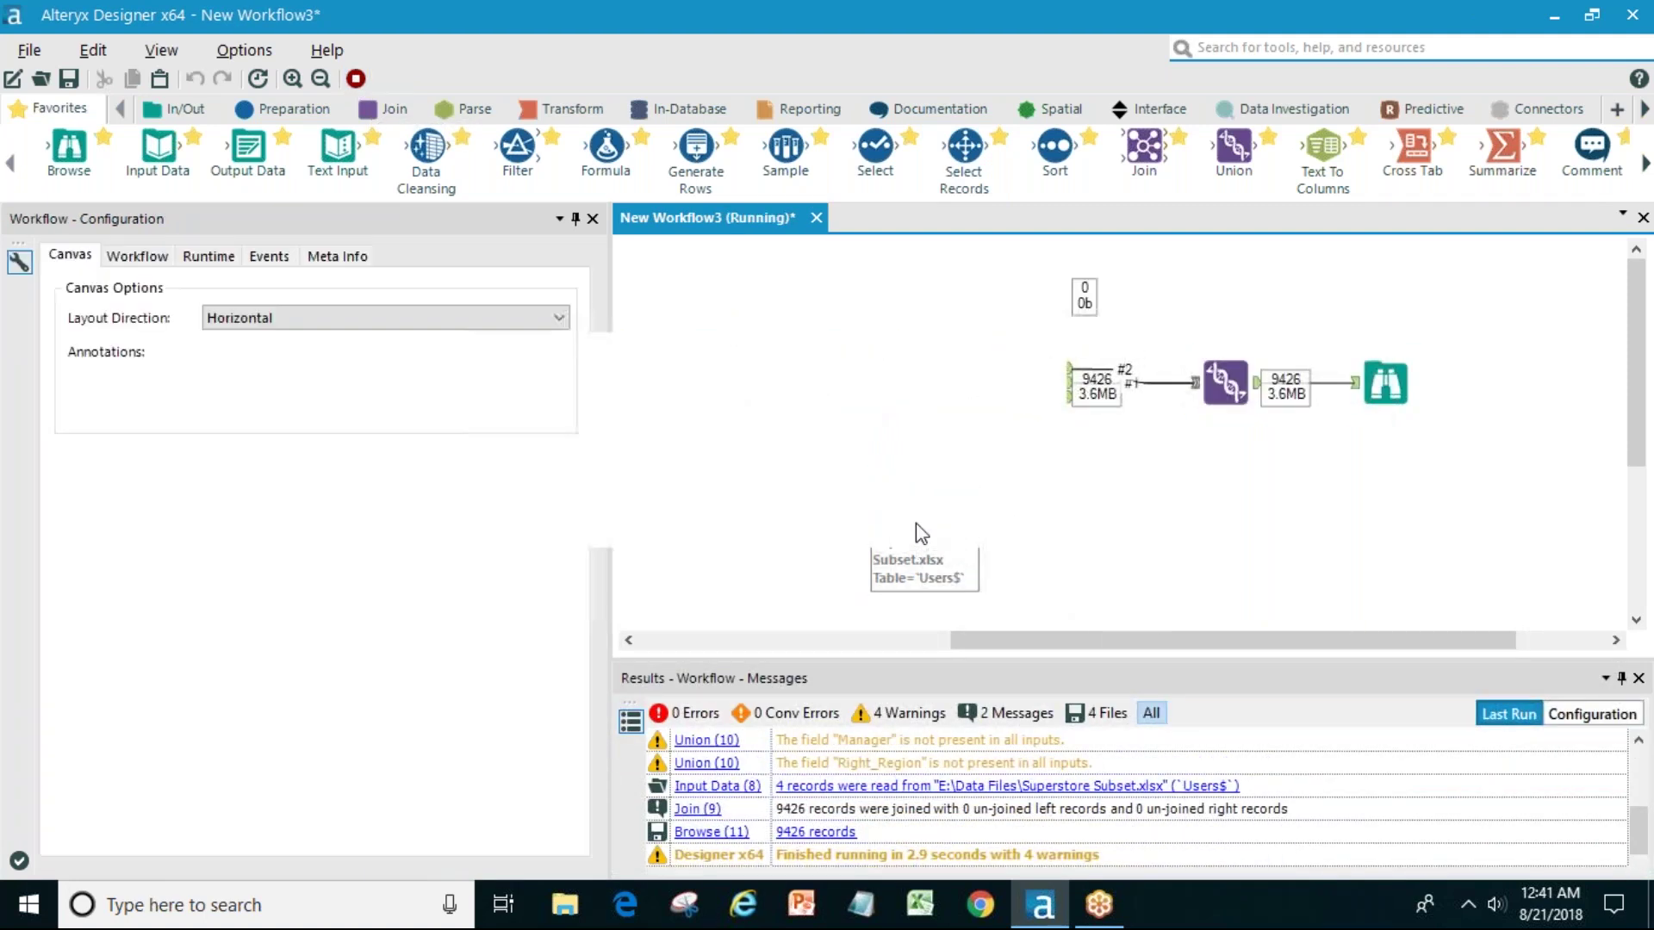
pyautogui.click(983, 514)
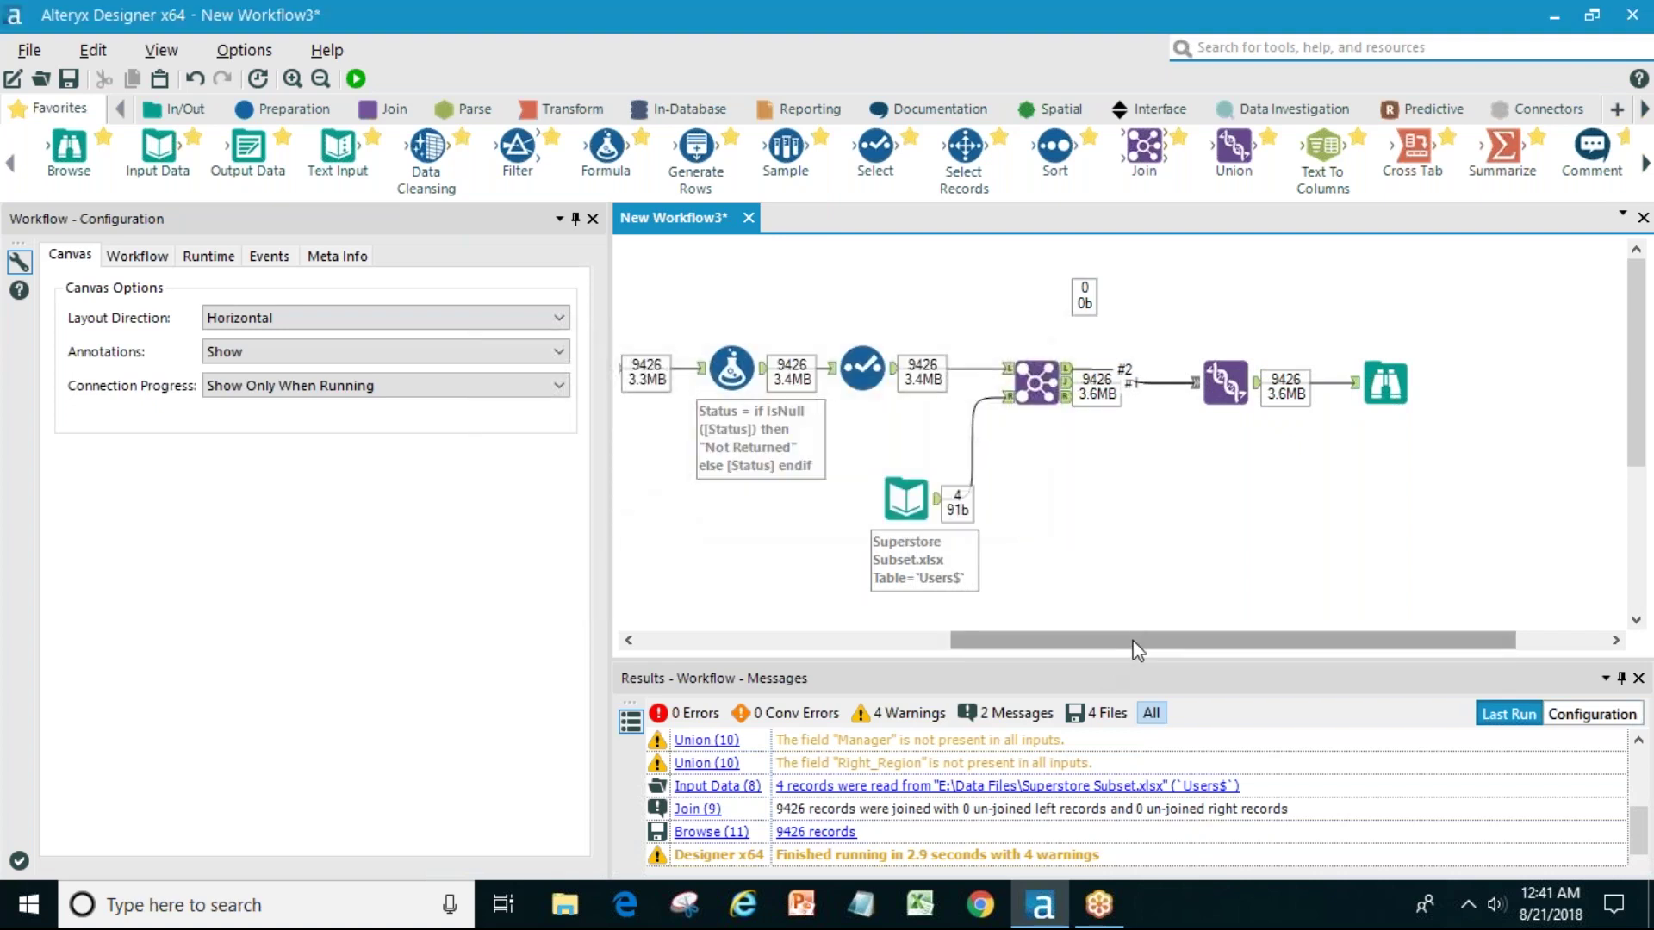
# - Examine the workflow and the Browse output across to its last columns for the fields added from Users
pyautogui.moveTo(1138, 642); pyautogui.dragTo(853, 641)
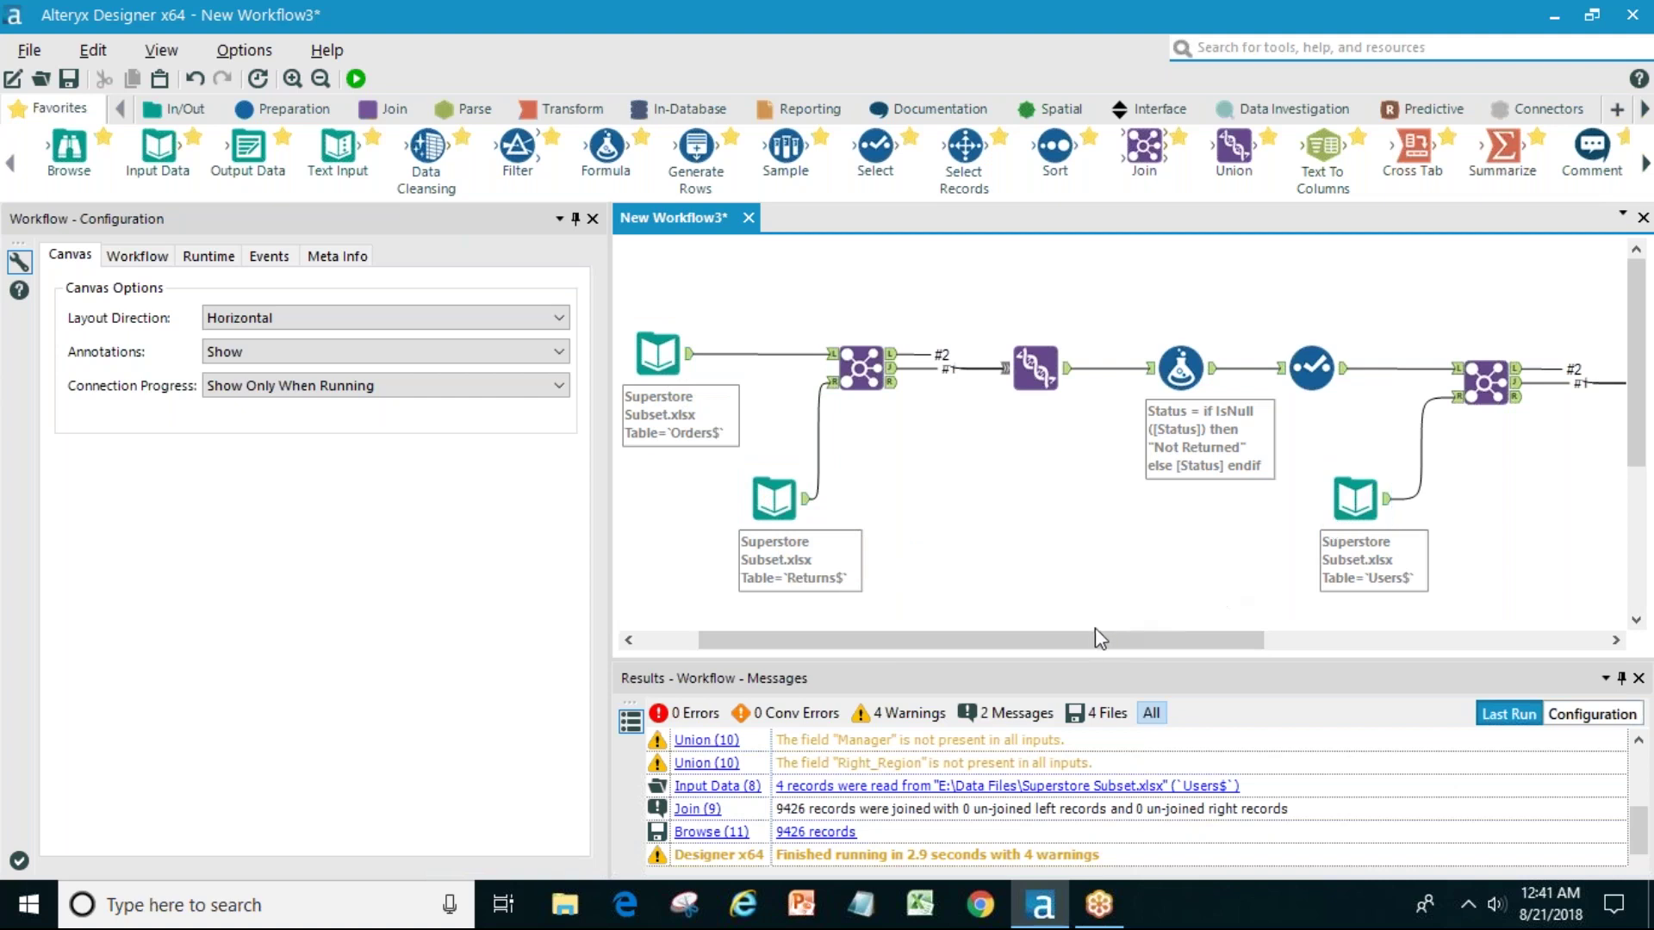
pyautogui.moveTo(1092, 637); pyautogui.dragTo(1529, 640)
pyautogui.click(1331, 388)
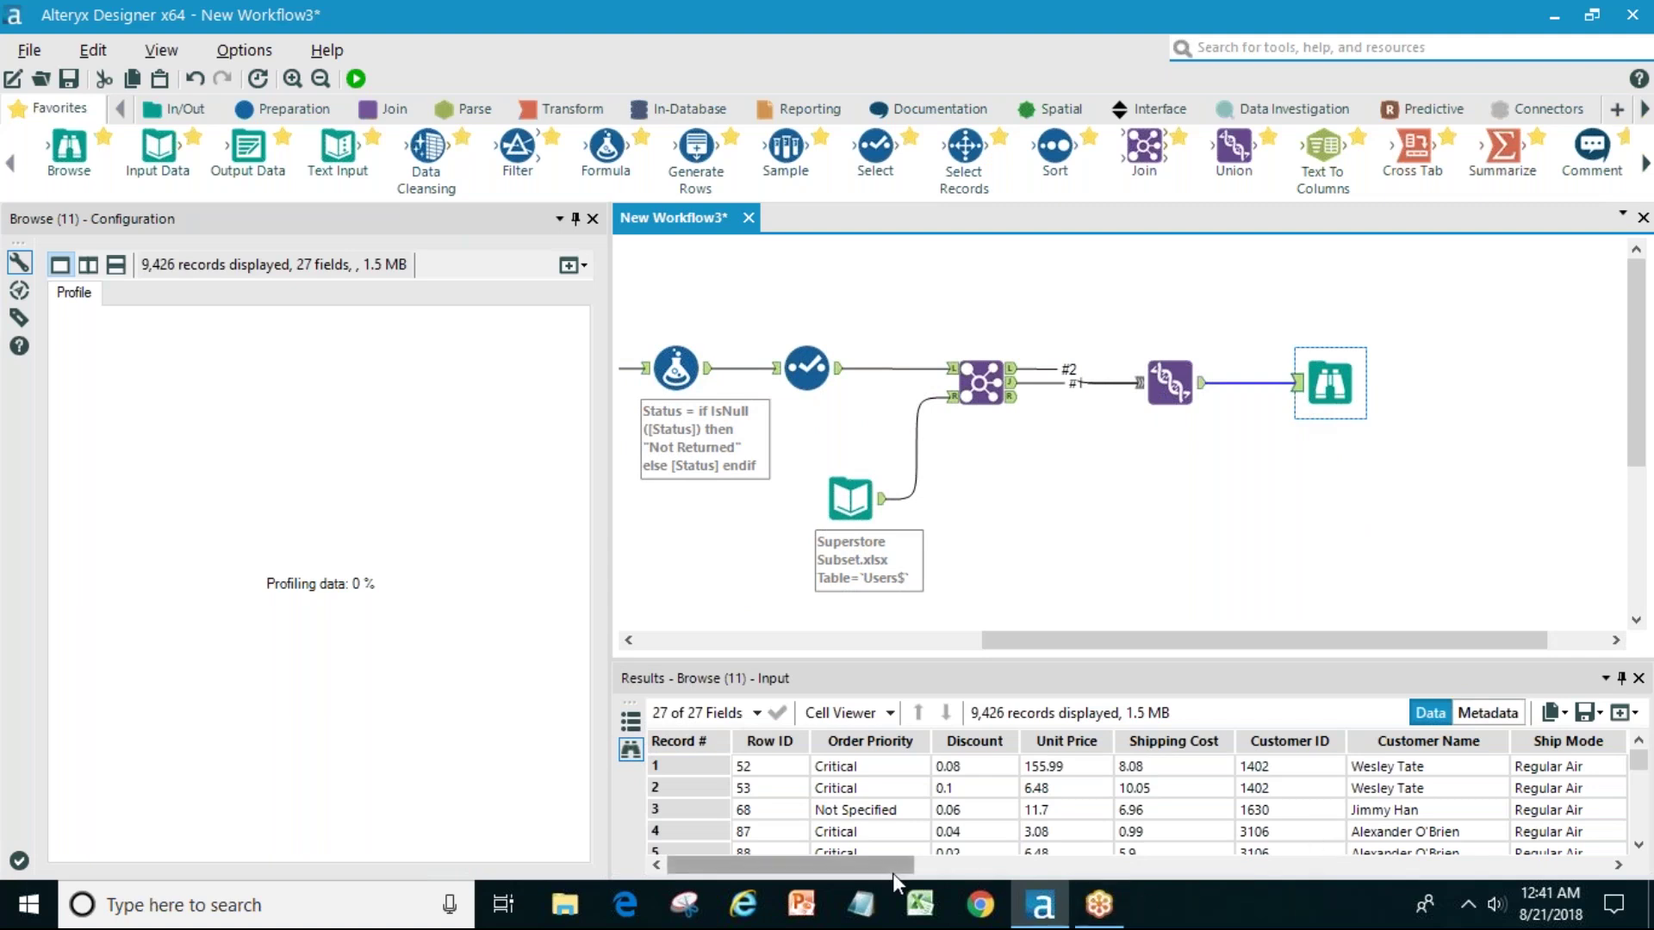
pyautogui.moveTo(882, 866); pyautogui.dragTo(1611, 875)
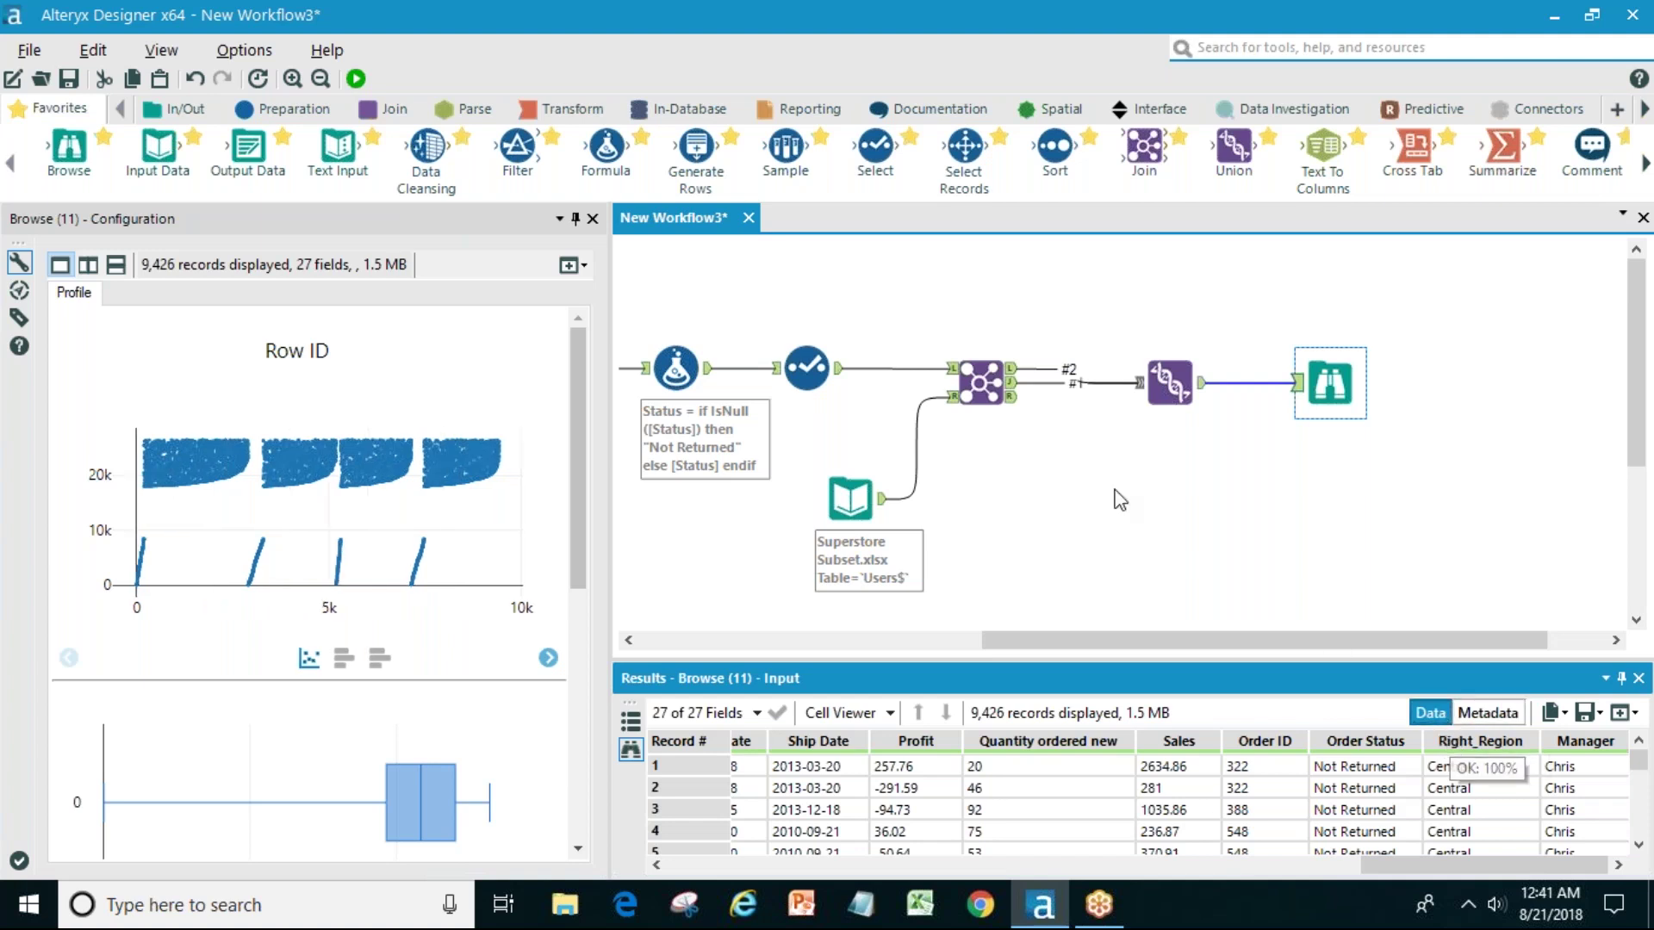
# - Shift the Browse tool away from the Union and exclude the Users input's Region field in the second Join
pyautogui.moveTo(1330, 382); pyautogui.dragTo(1373, 382)
pyautogui.keyDown('ctrl'); pyautogui.click(980, 382); pyautogui.keyUp('ctrl')
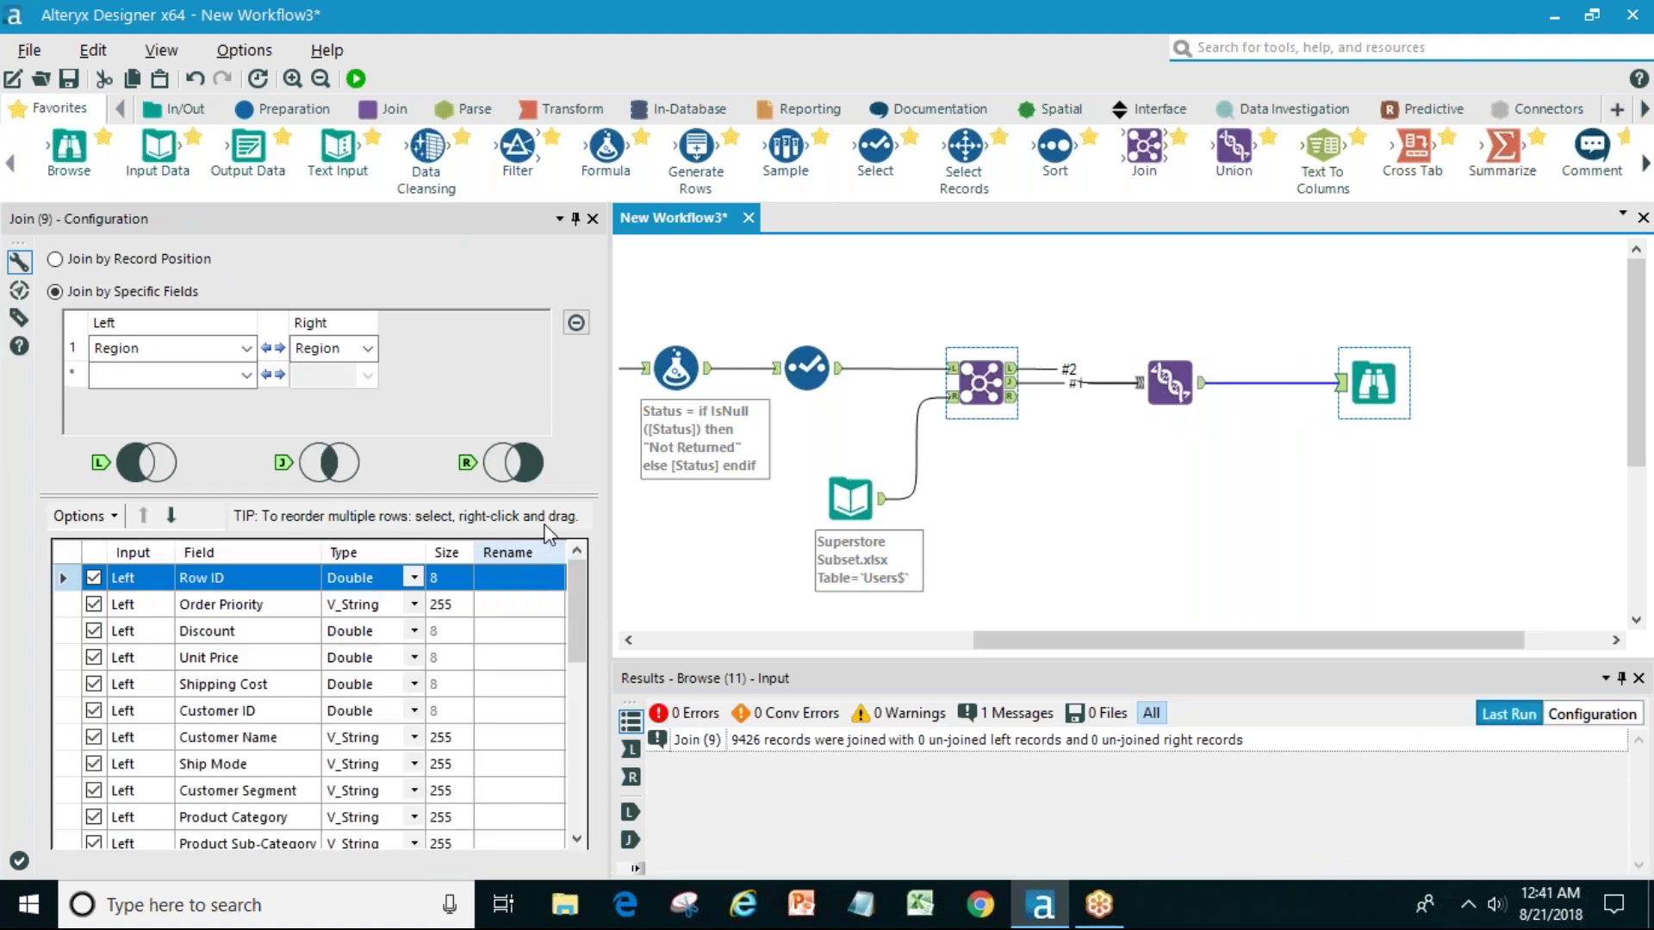
pyautogui.moveTo(572, 617); pyautogui.dragTo(567, 810)
pyautogui.click(96, 762)
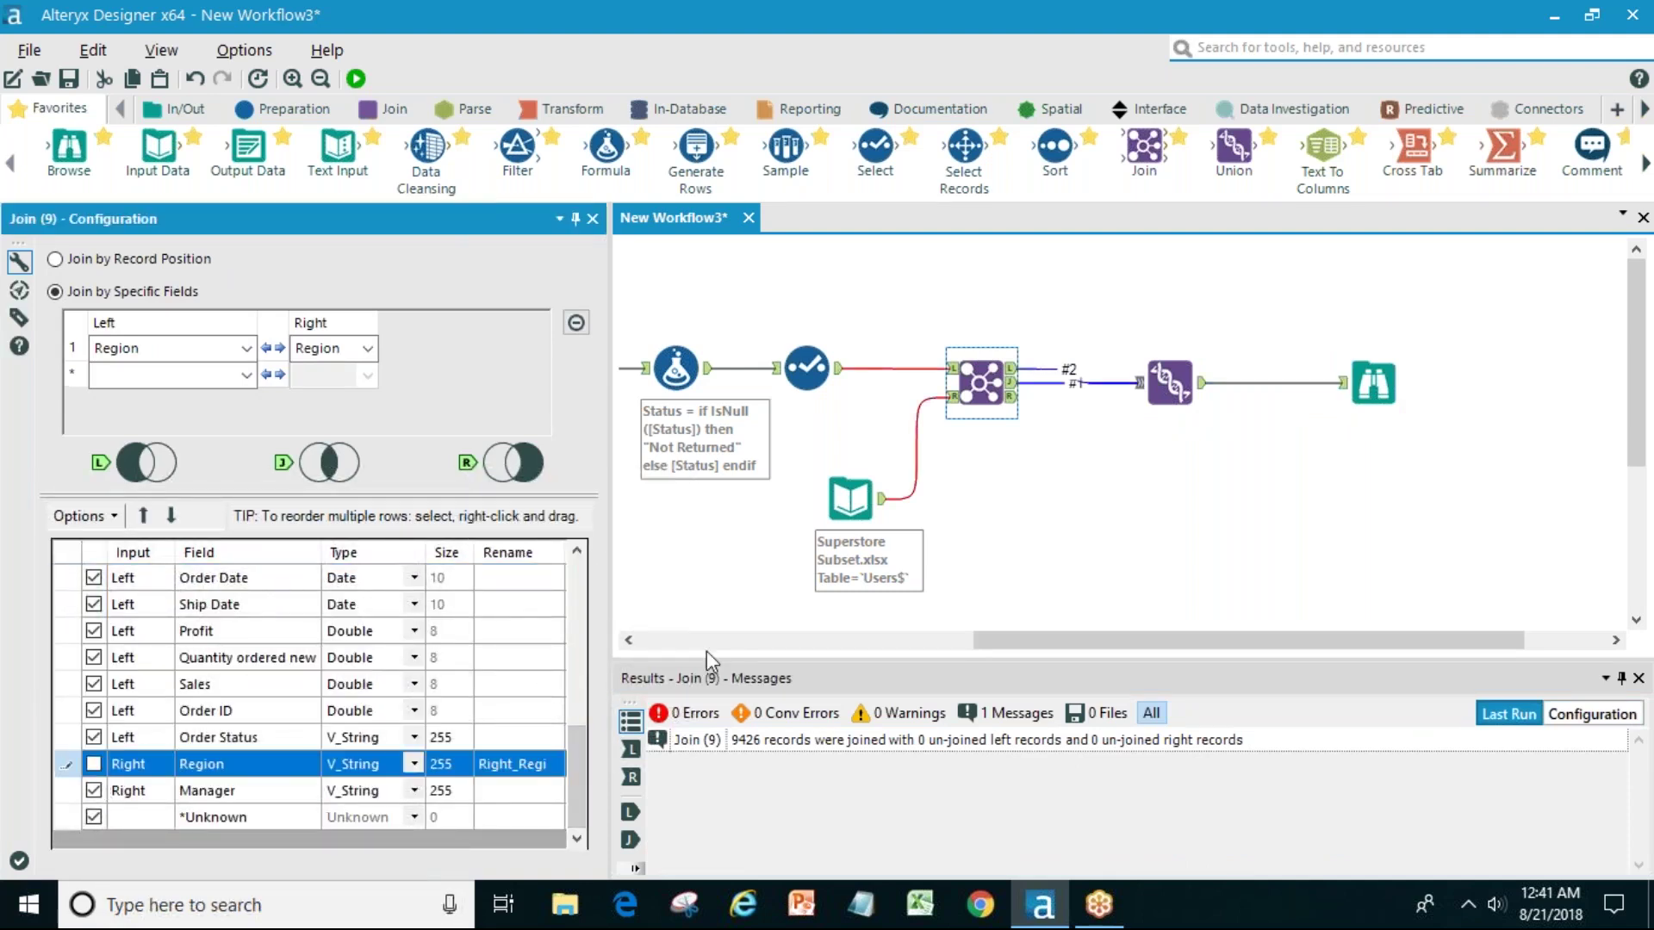
# - Rerun the workflow and display the Browse tool's updated output
pyautogui.click(1374, 386)
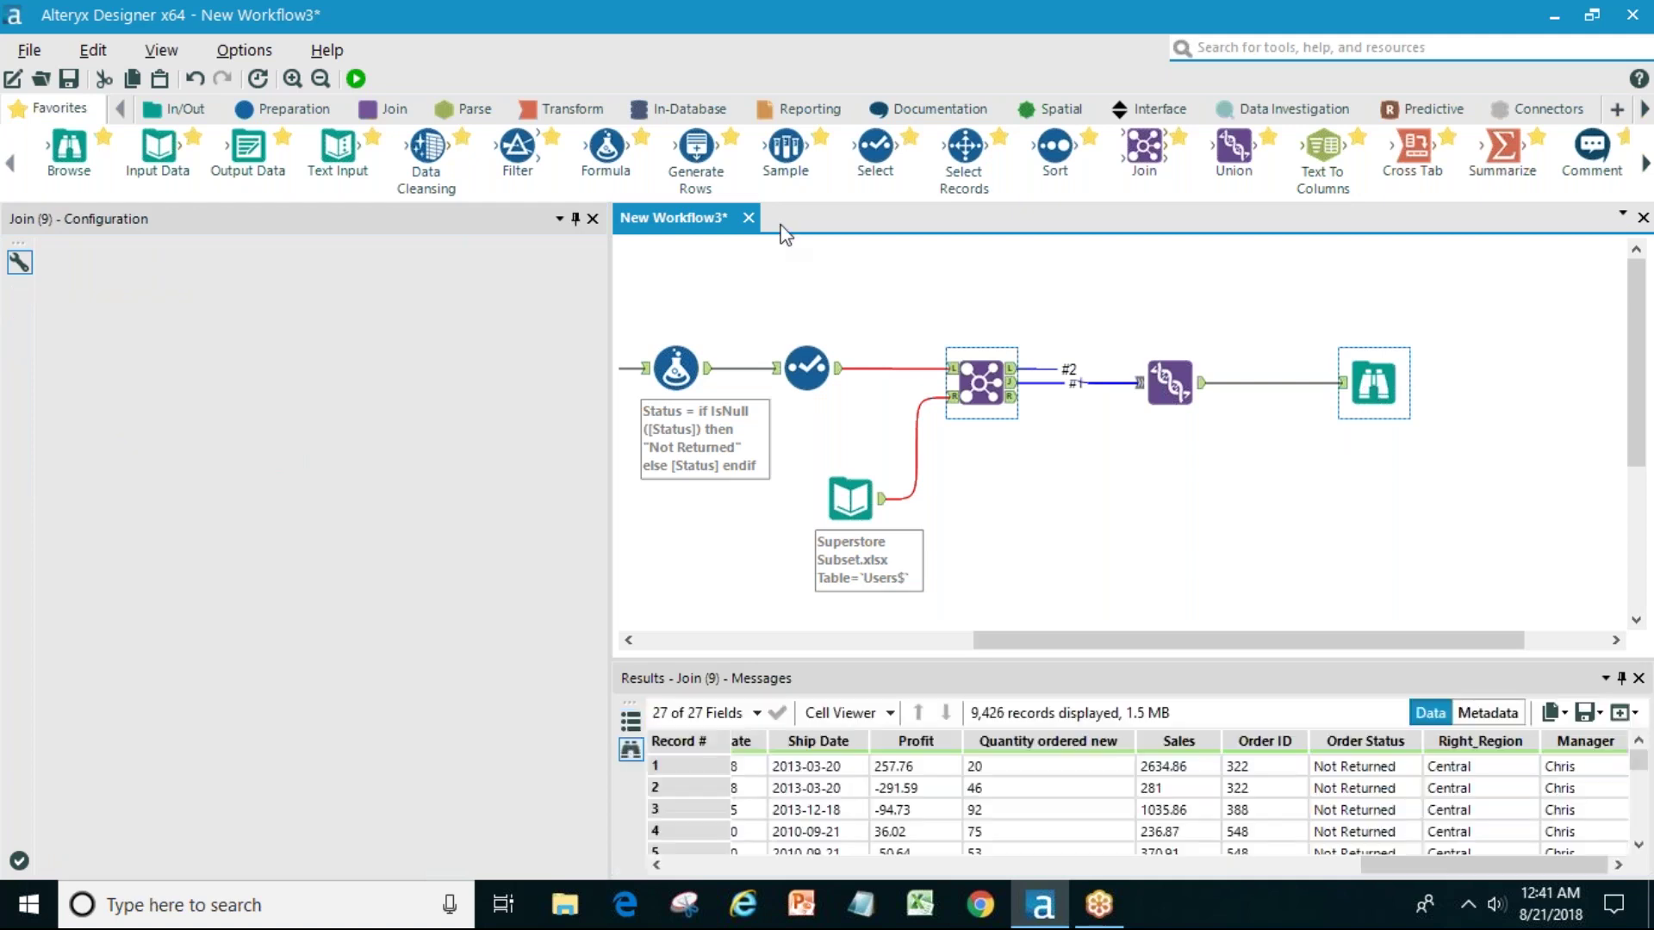
pyautogui.click(356, 80)
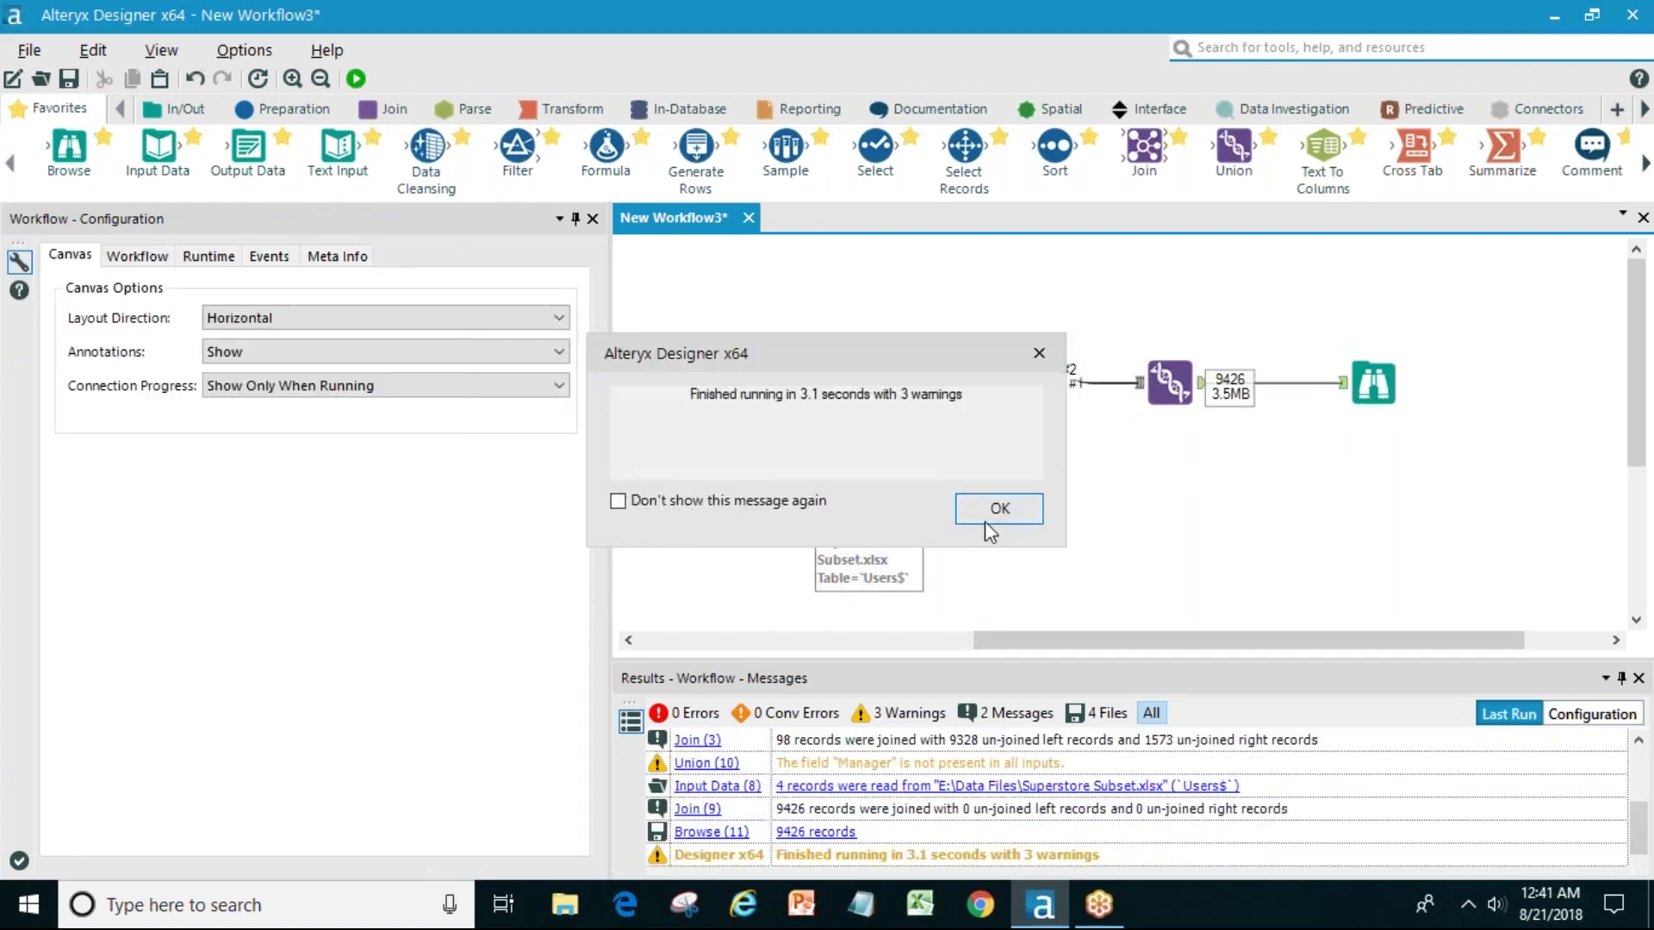
pyautogui.click(986, 515)
pyautogui.click(1368, 389)
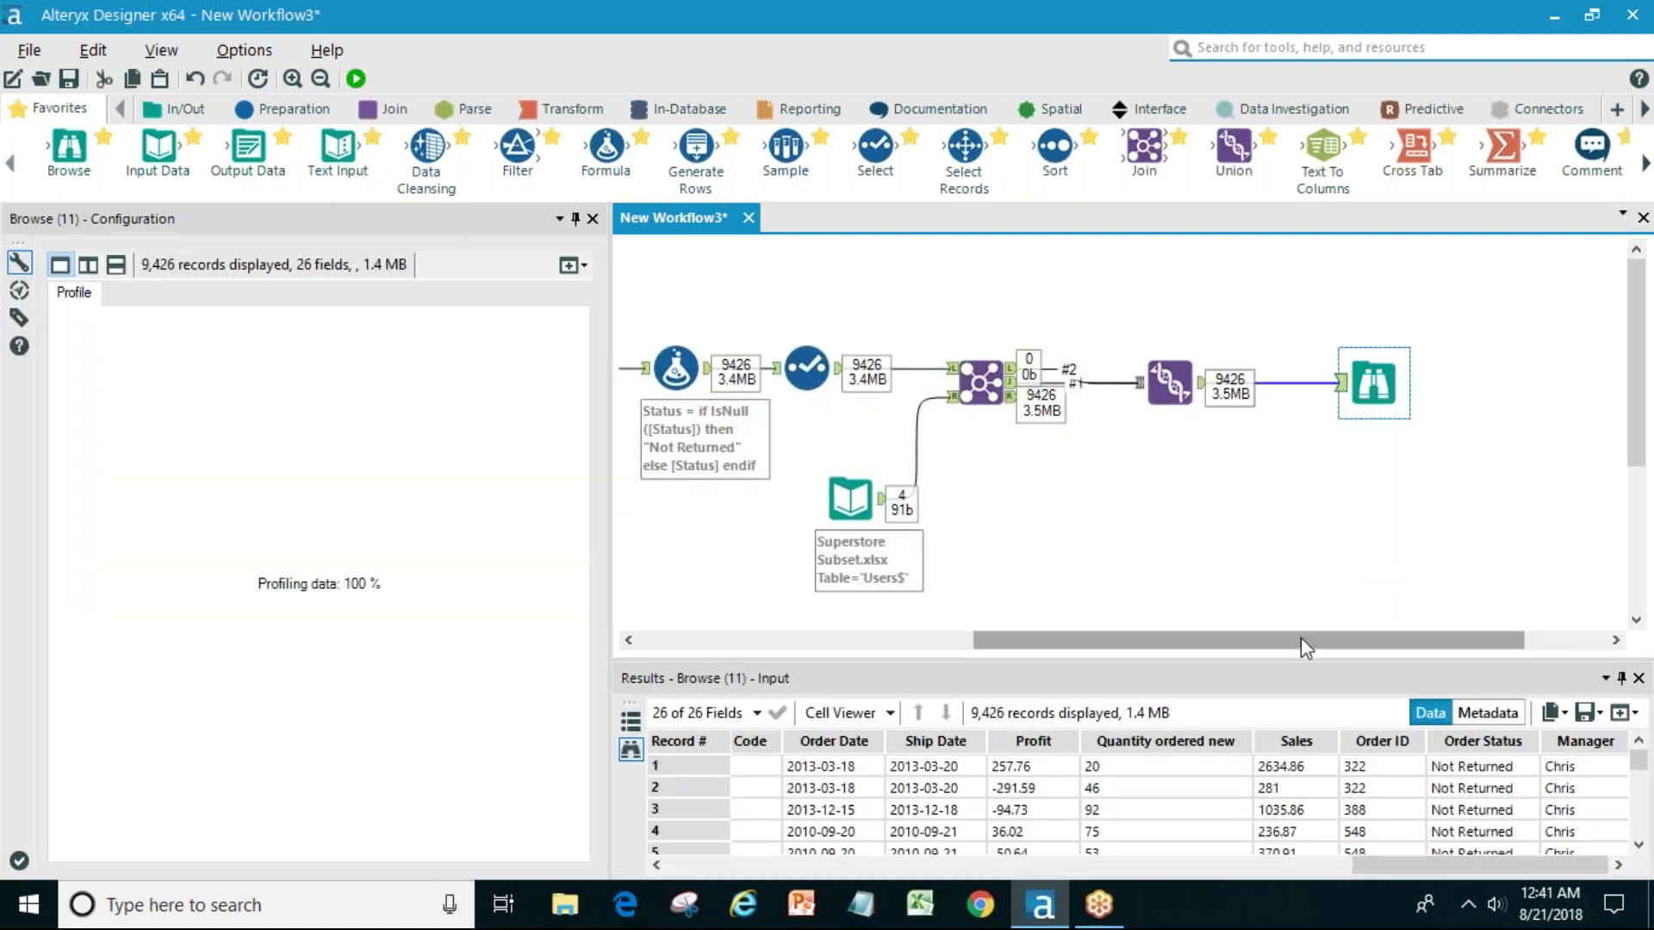
pyautogui.click(1538, 866)
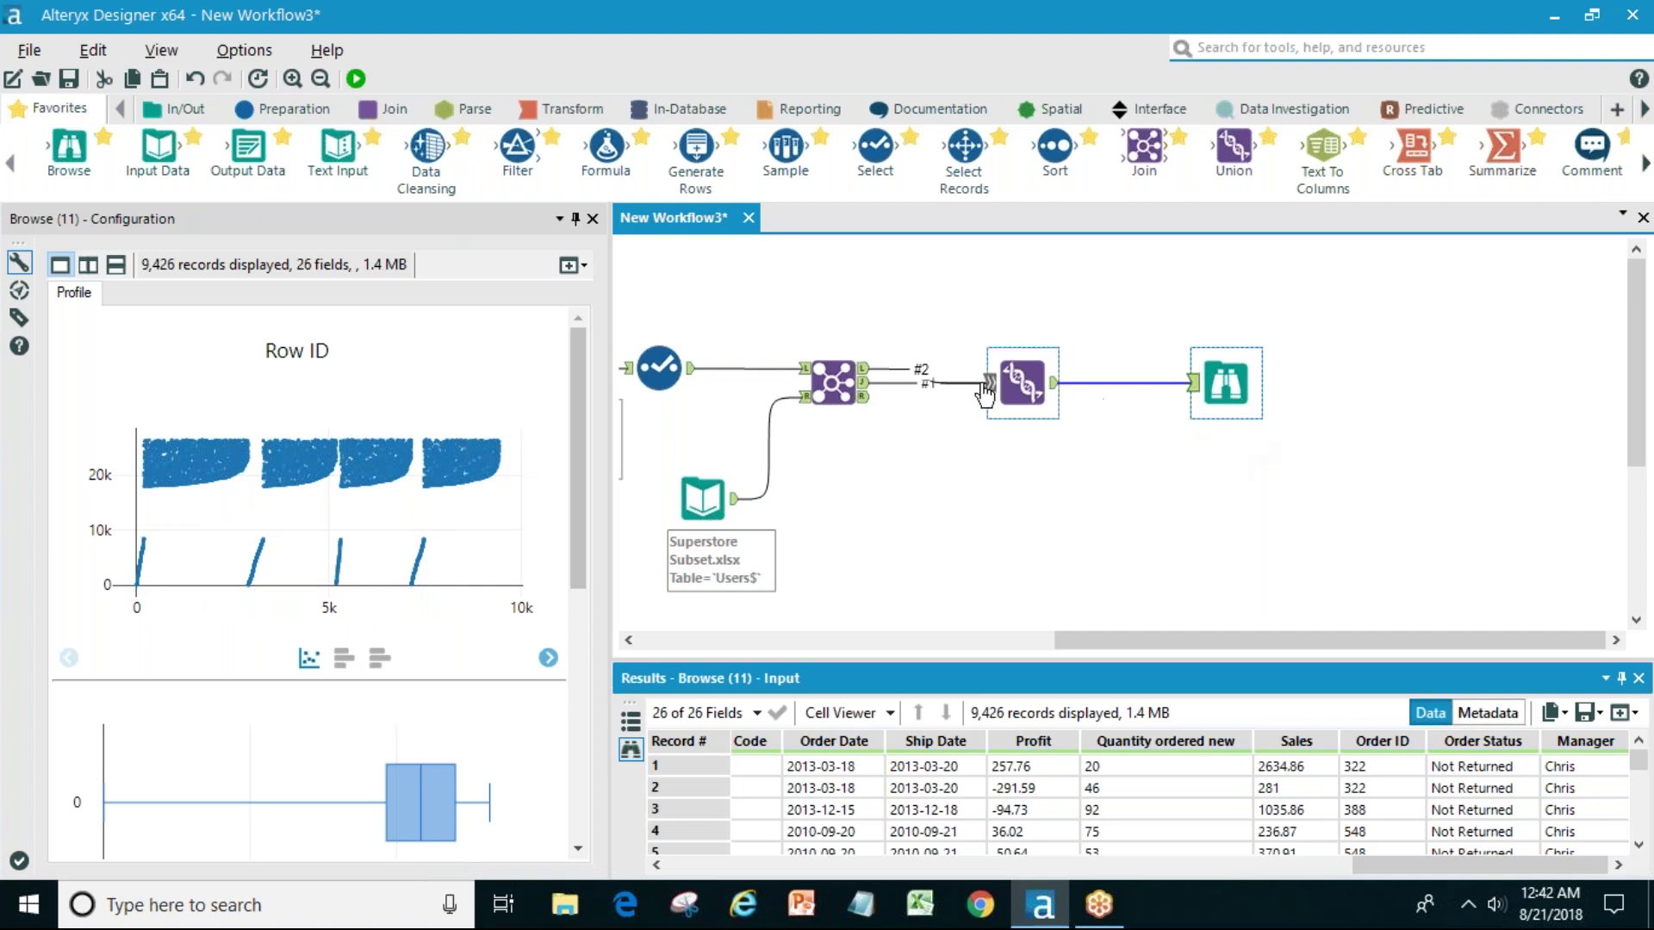
pyautogui.moveTo(1173, 638); pyautogui.dragTo(887, 641)
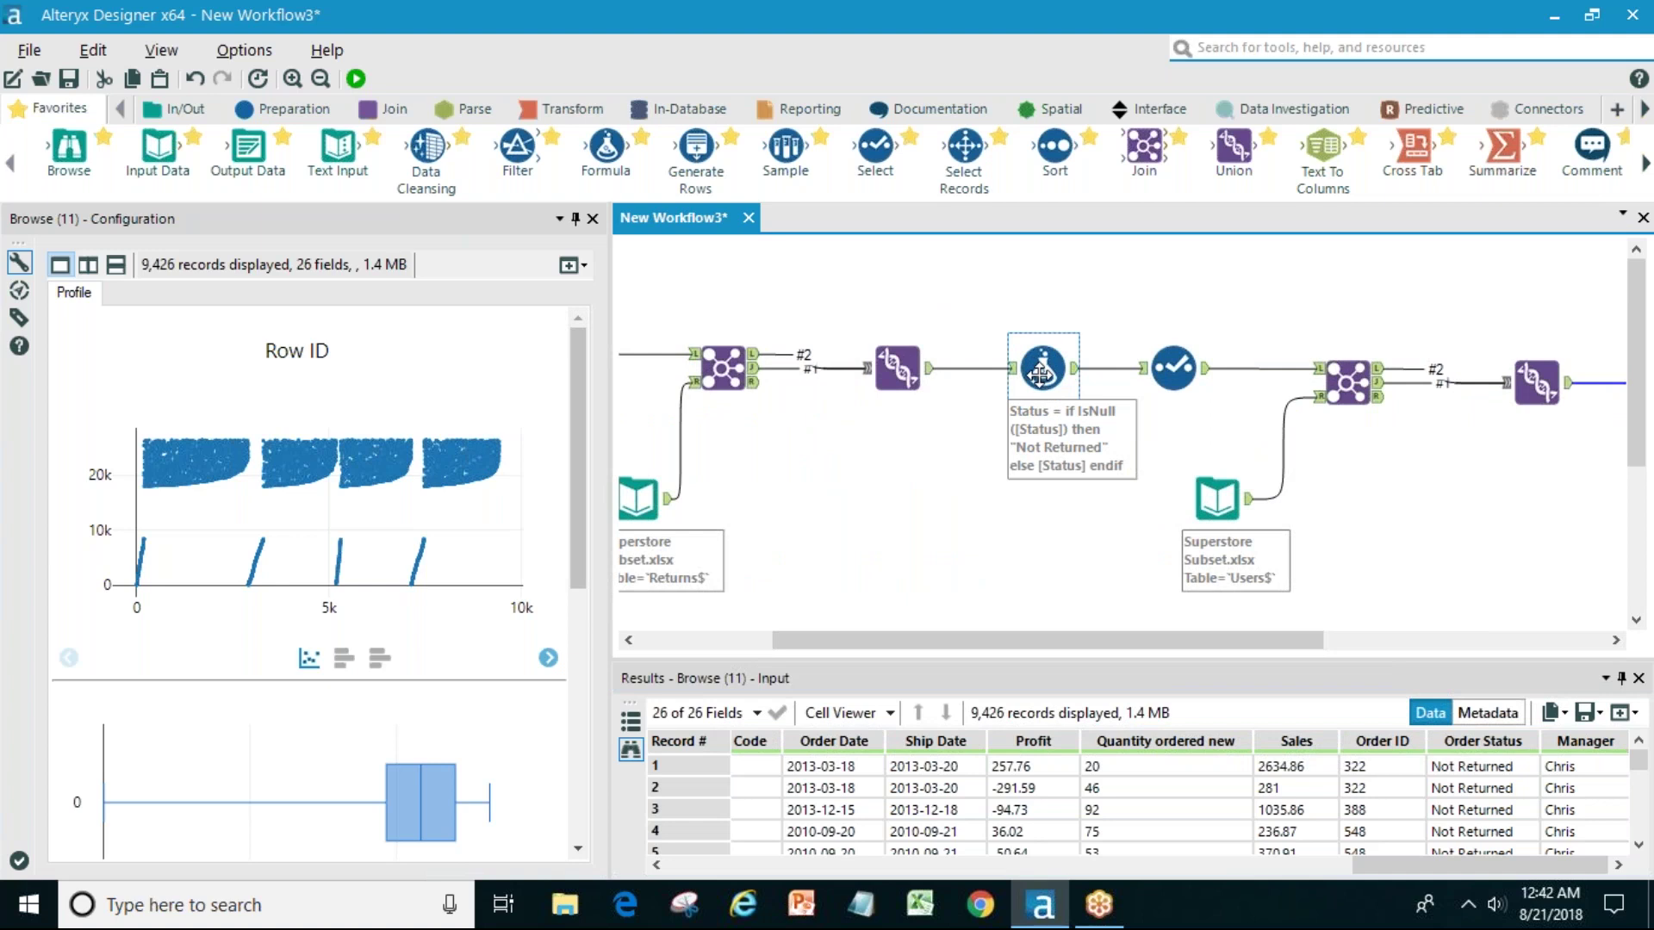
pyautogui.moveTo(1087, 650); pyautogui.dragTo(1265, 652)
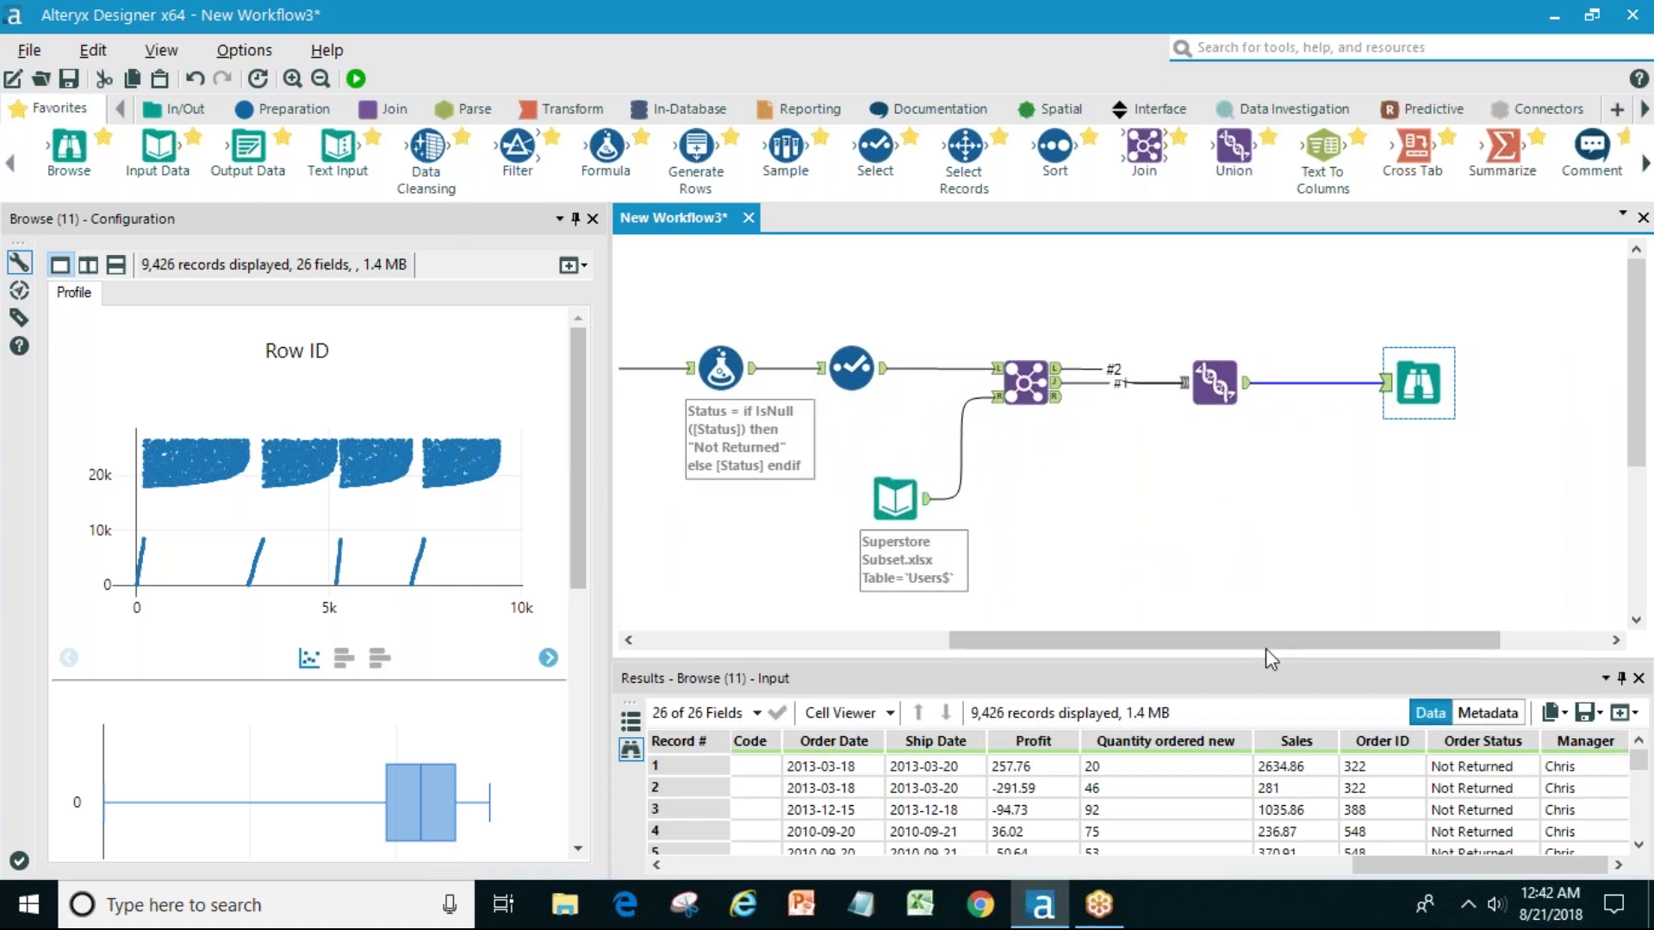
pyautogui.moveTo(1274, 646); pyautogui.dragTo(841, 652)
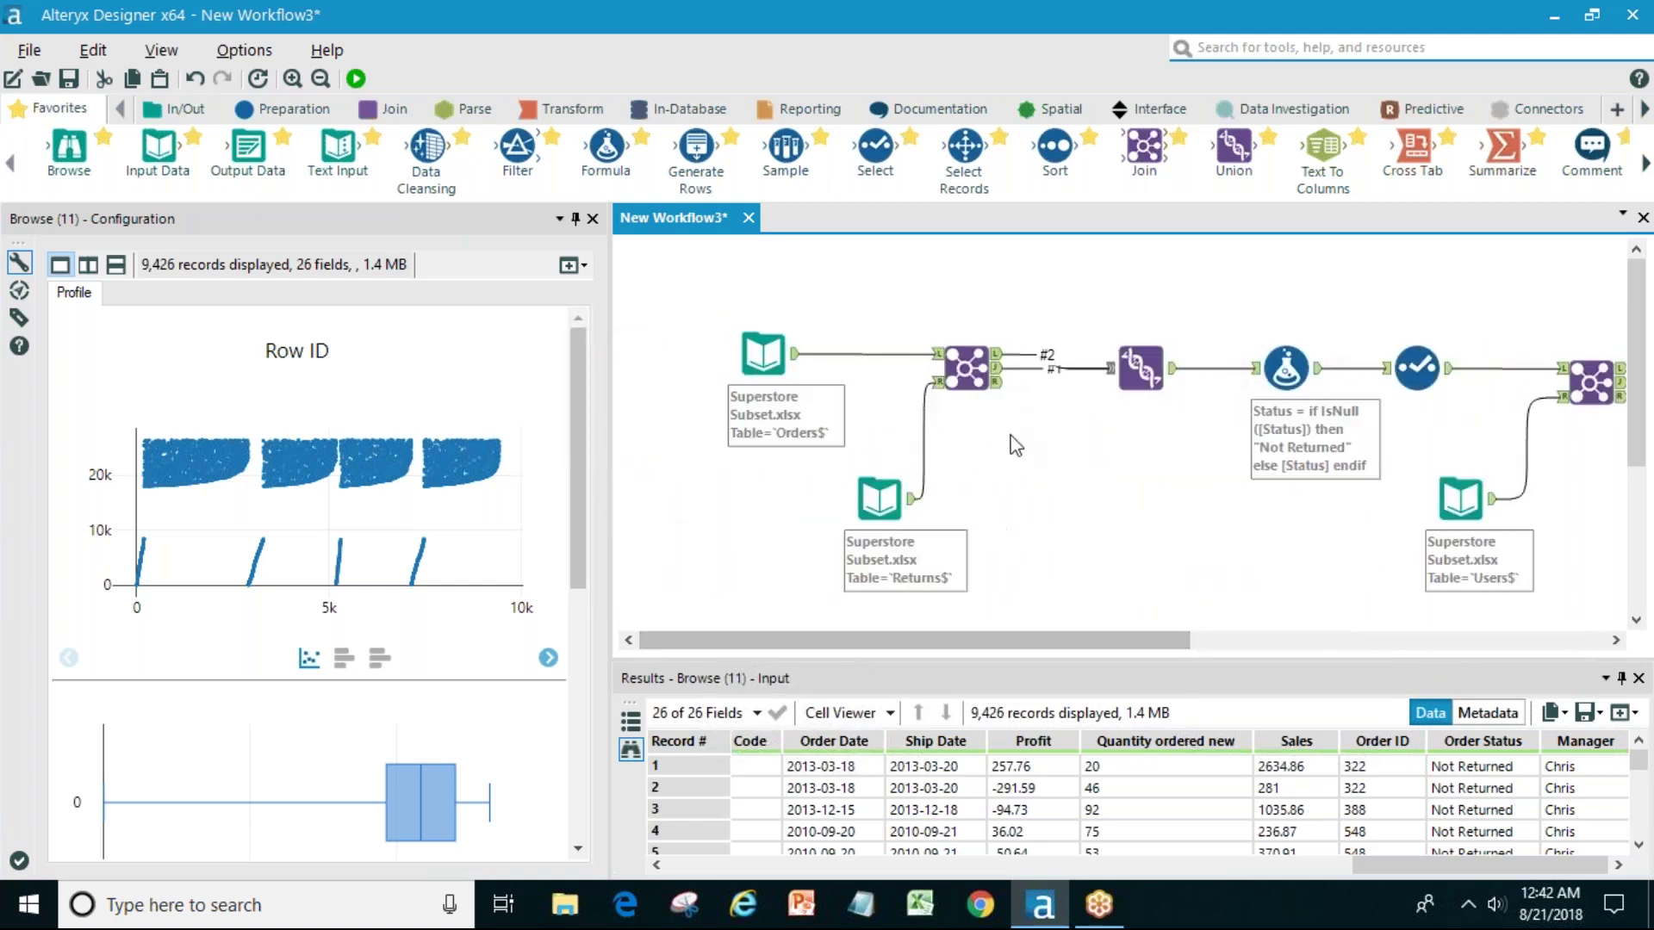
pyautogui.click(938, 397)
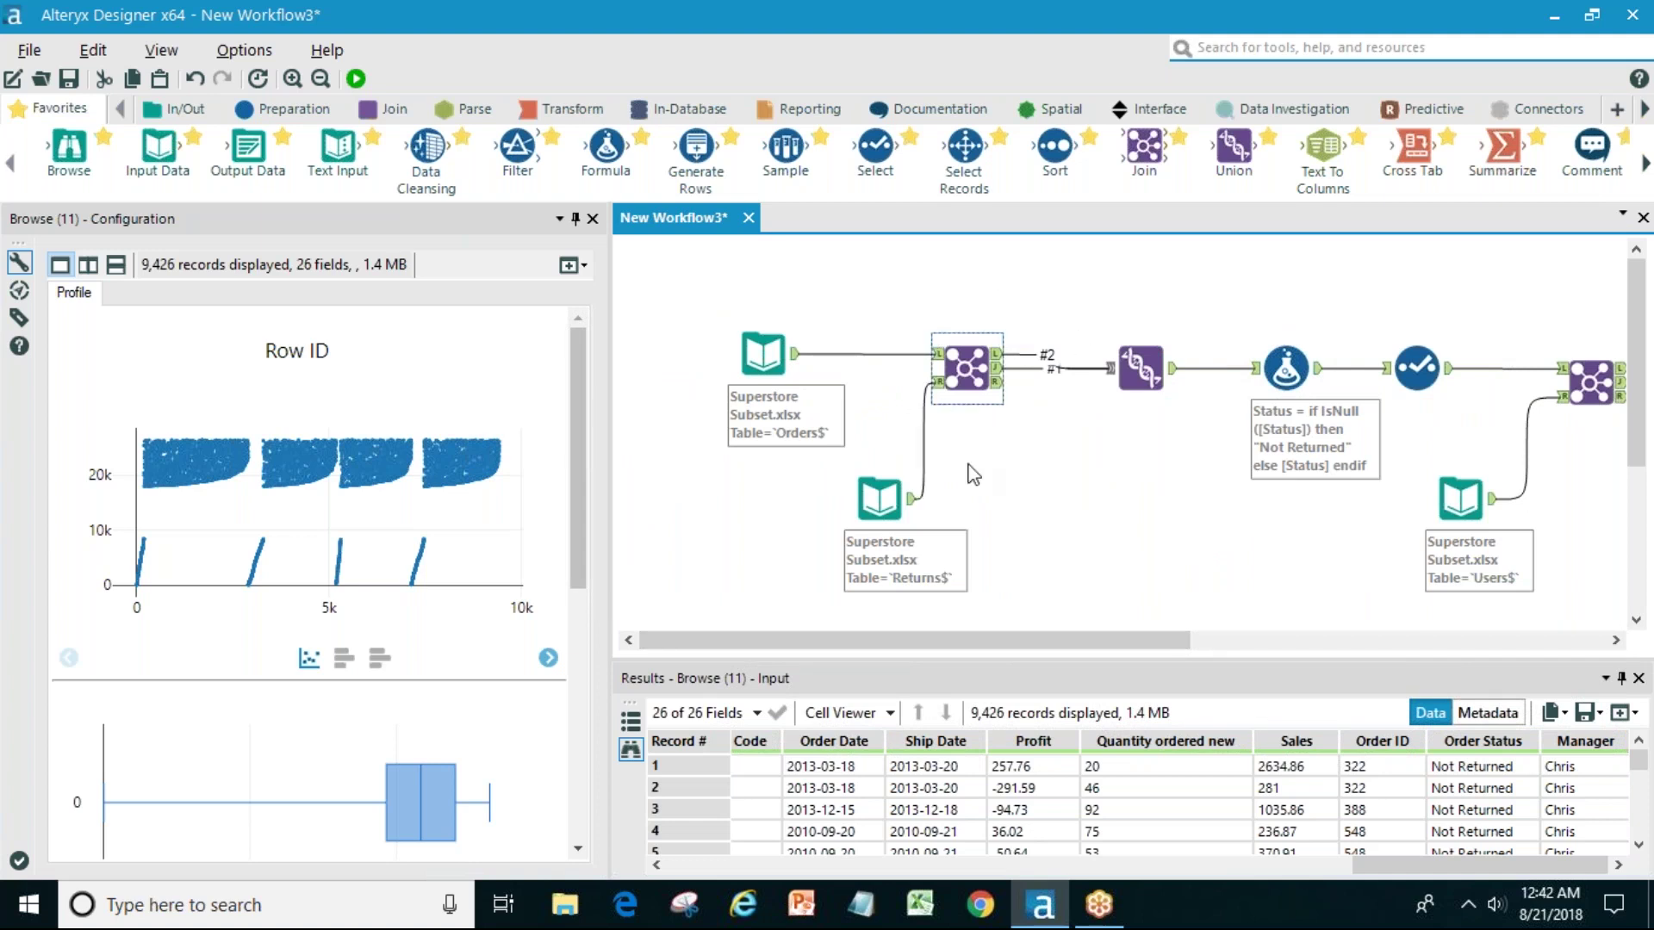
# - Move the Browse tool above the last Union and add a Summarize tool connected to that Union's output
pyautogui.moveTo(954, 639); pyautogui.dragTo(1372, 643)
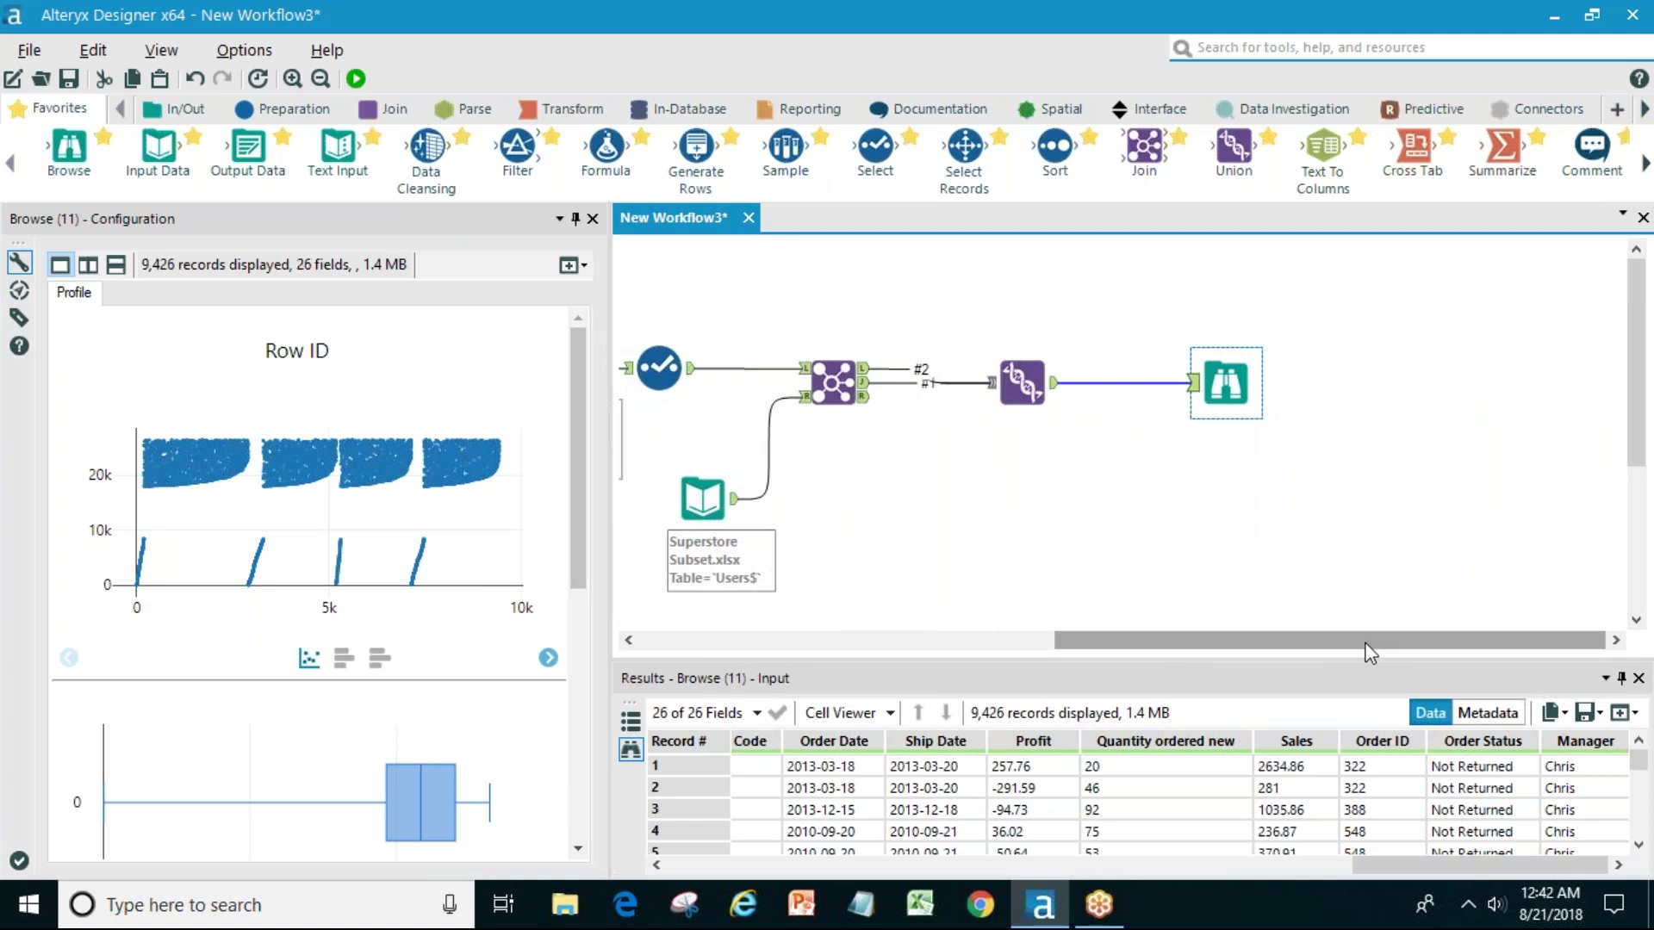
pyautogui.moveTo(1369, 652); pyautogui.dragTo(1345, 647)
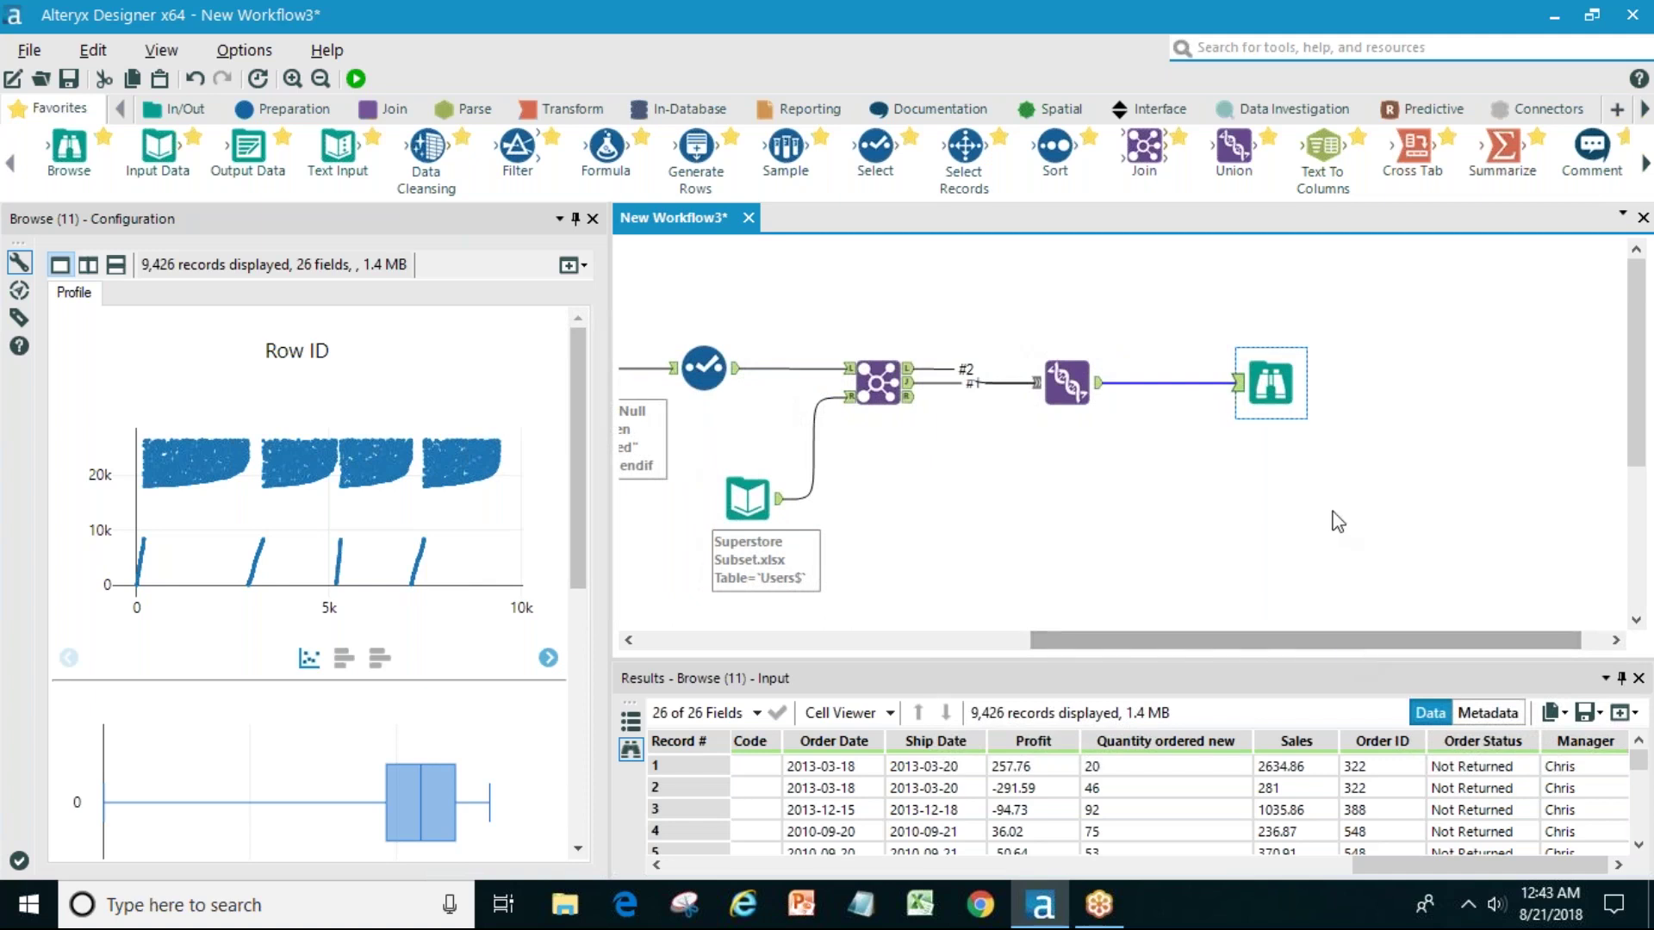
pyautogui.moveTo(1282, 385); pyautogui.dragTo(1195, 297)
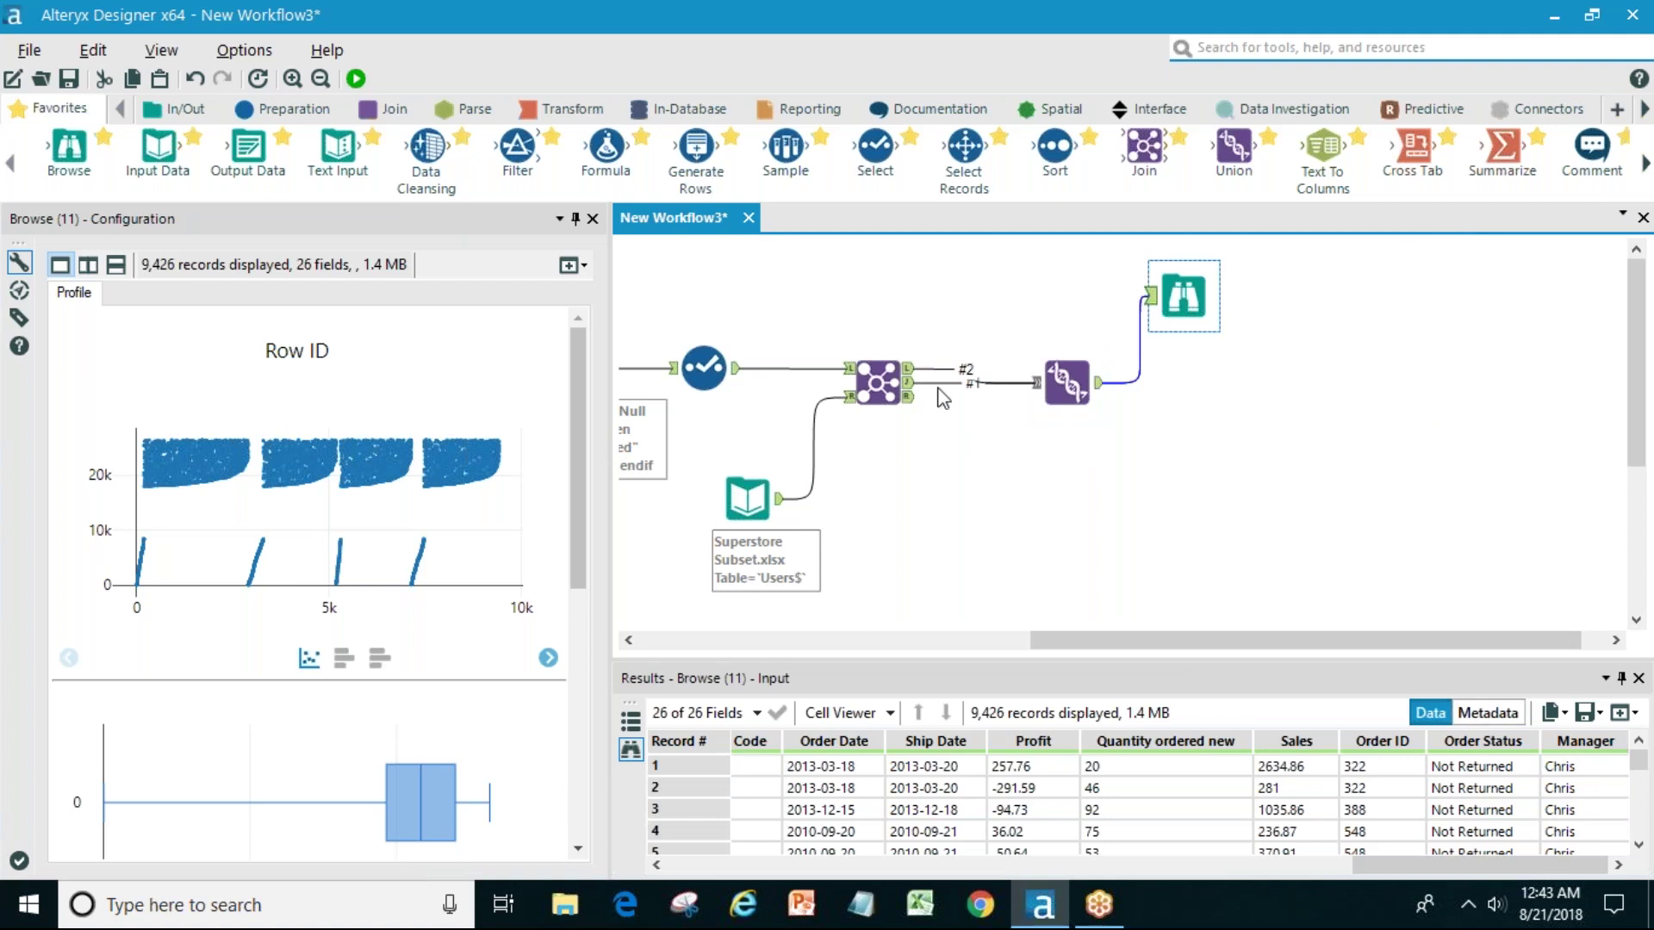
pyautogui.moveTo(1497, 168); pyautogui.dragTo(1248, 400)
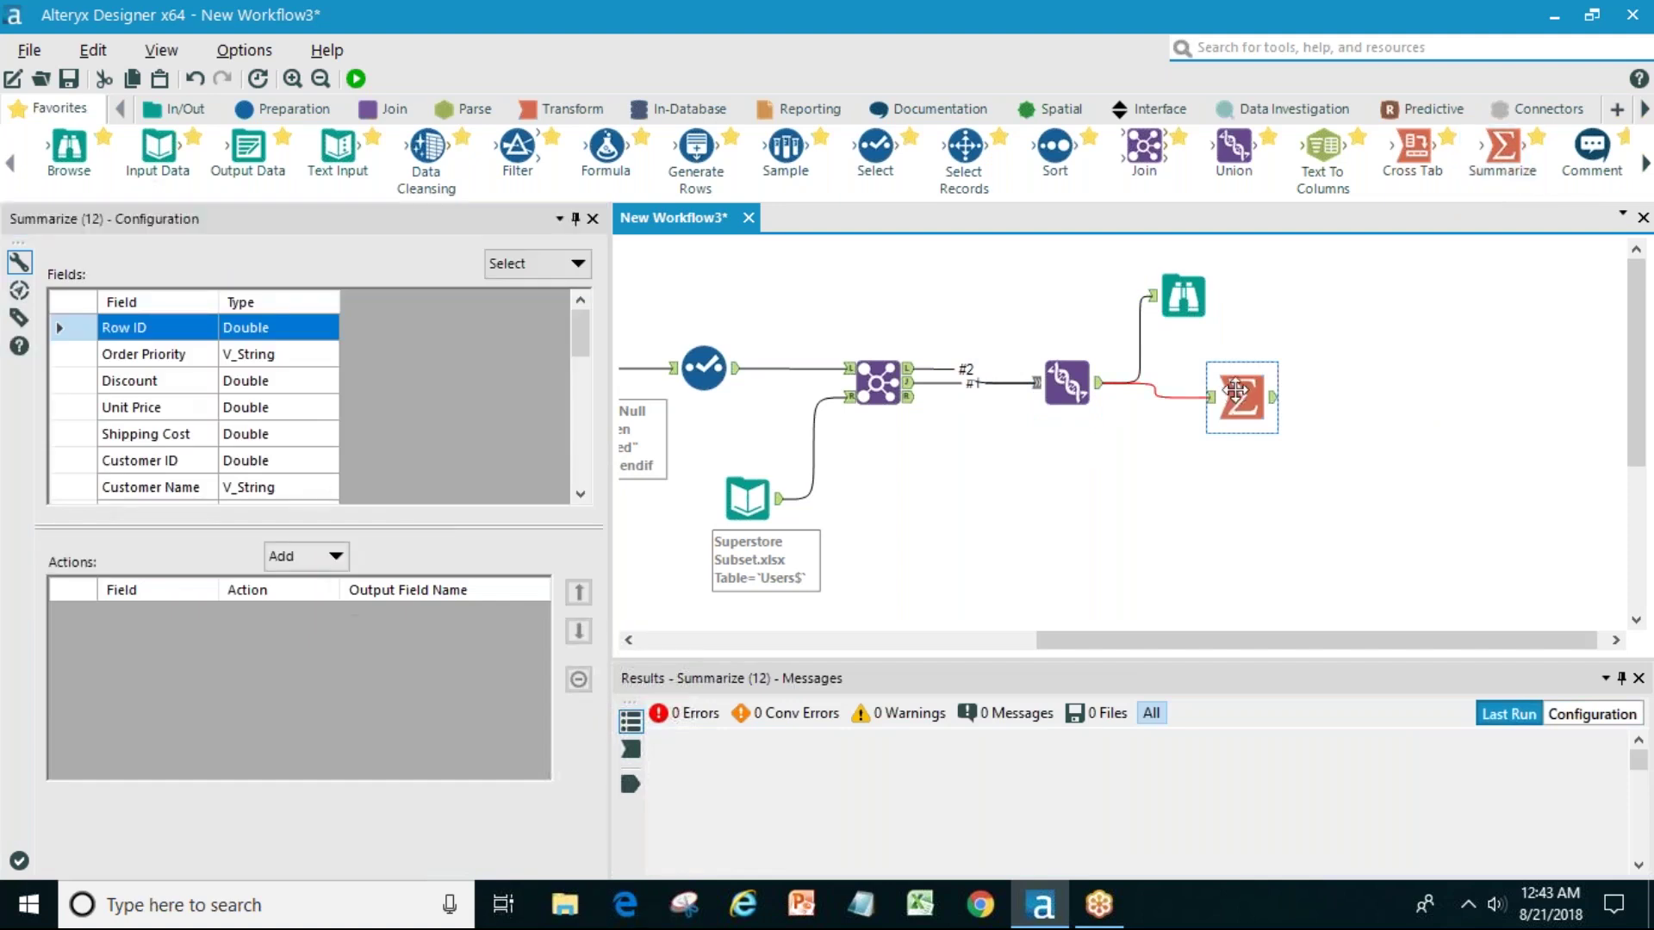
pyautogui.moveTo(1241, 397); pyautogui.dragTo(1241, 382)
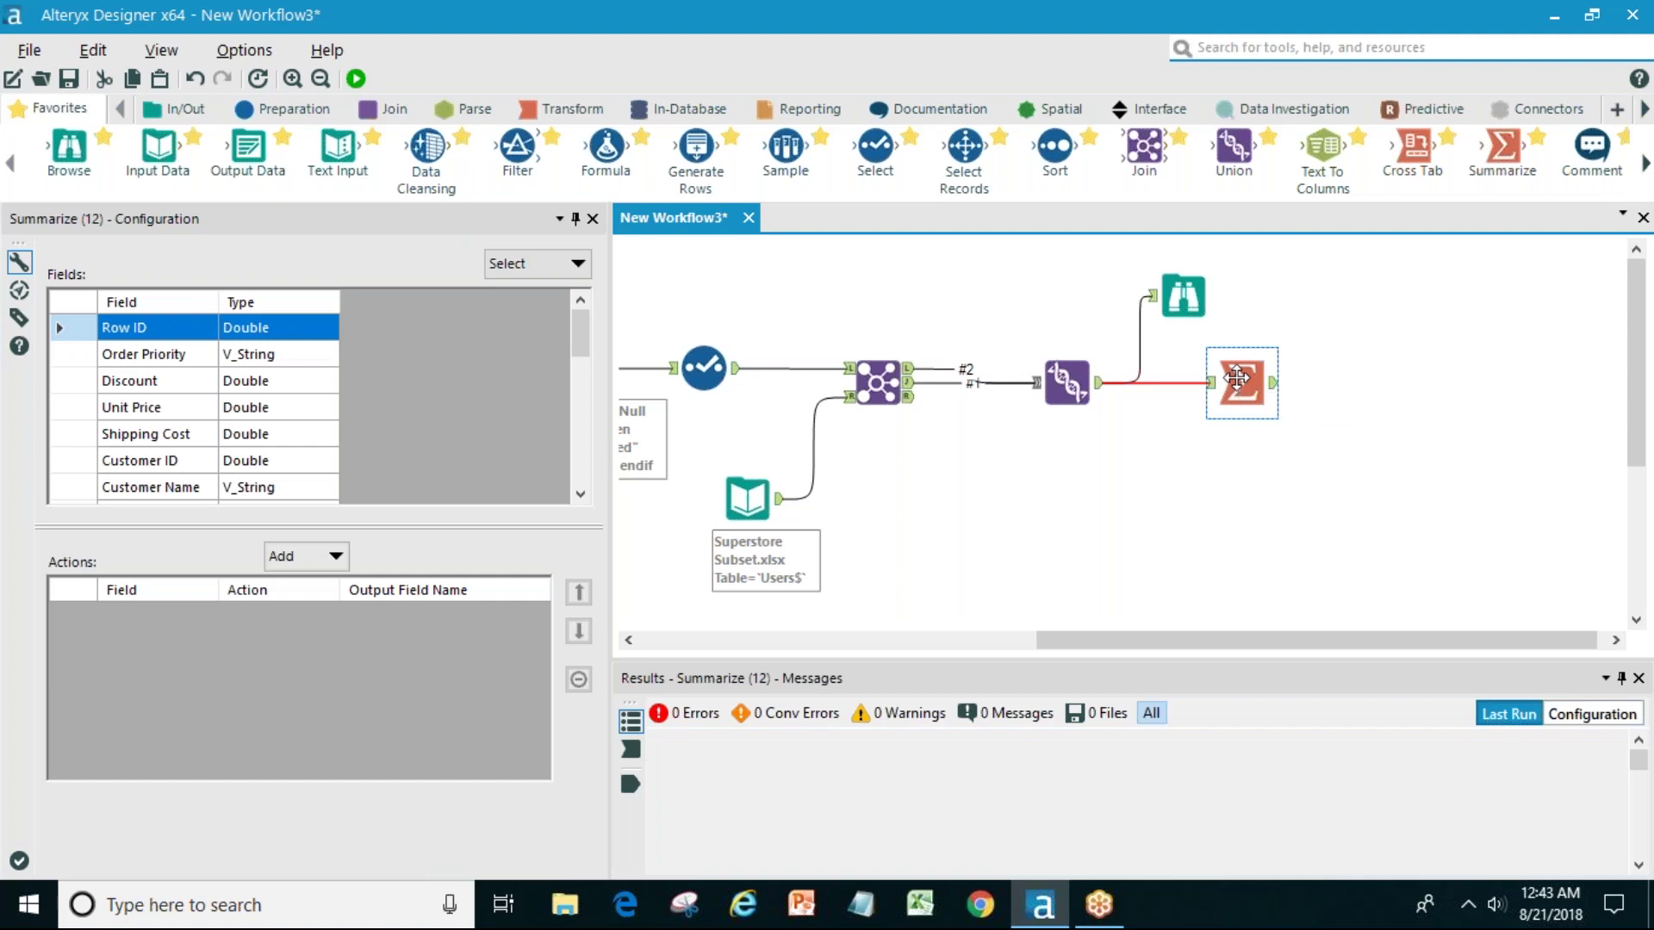
# - Add a Group By action on the Manager field in the Summarize tool
pyautogui.moveTo(579, 334); pyautogui.dragTo(578, 461)
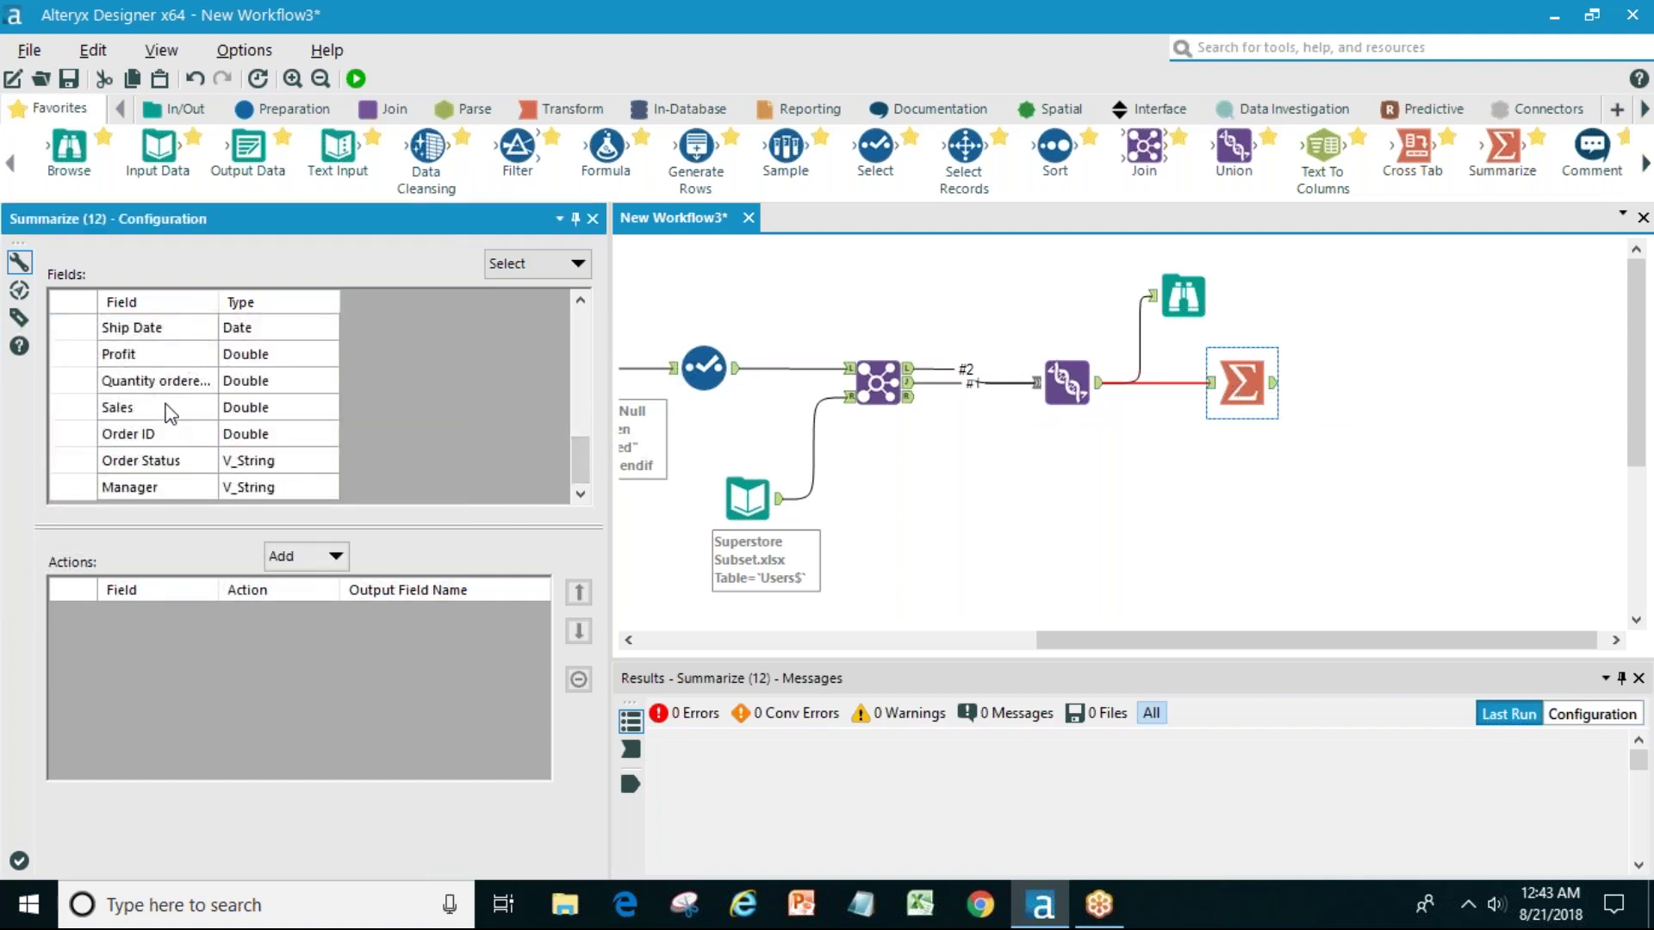
pyautogui.click(154, 488)
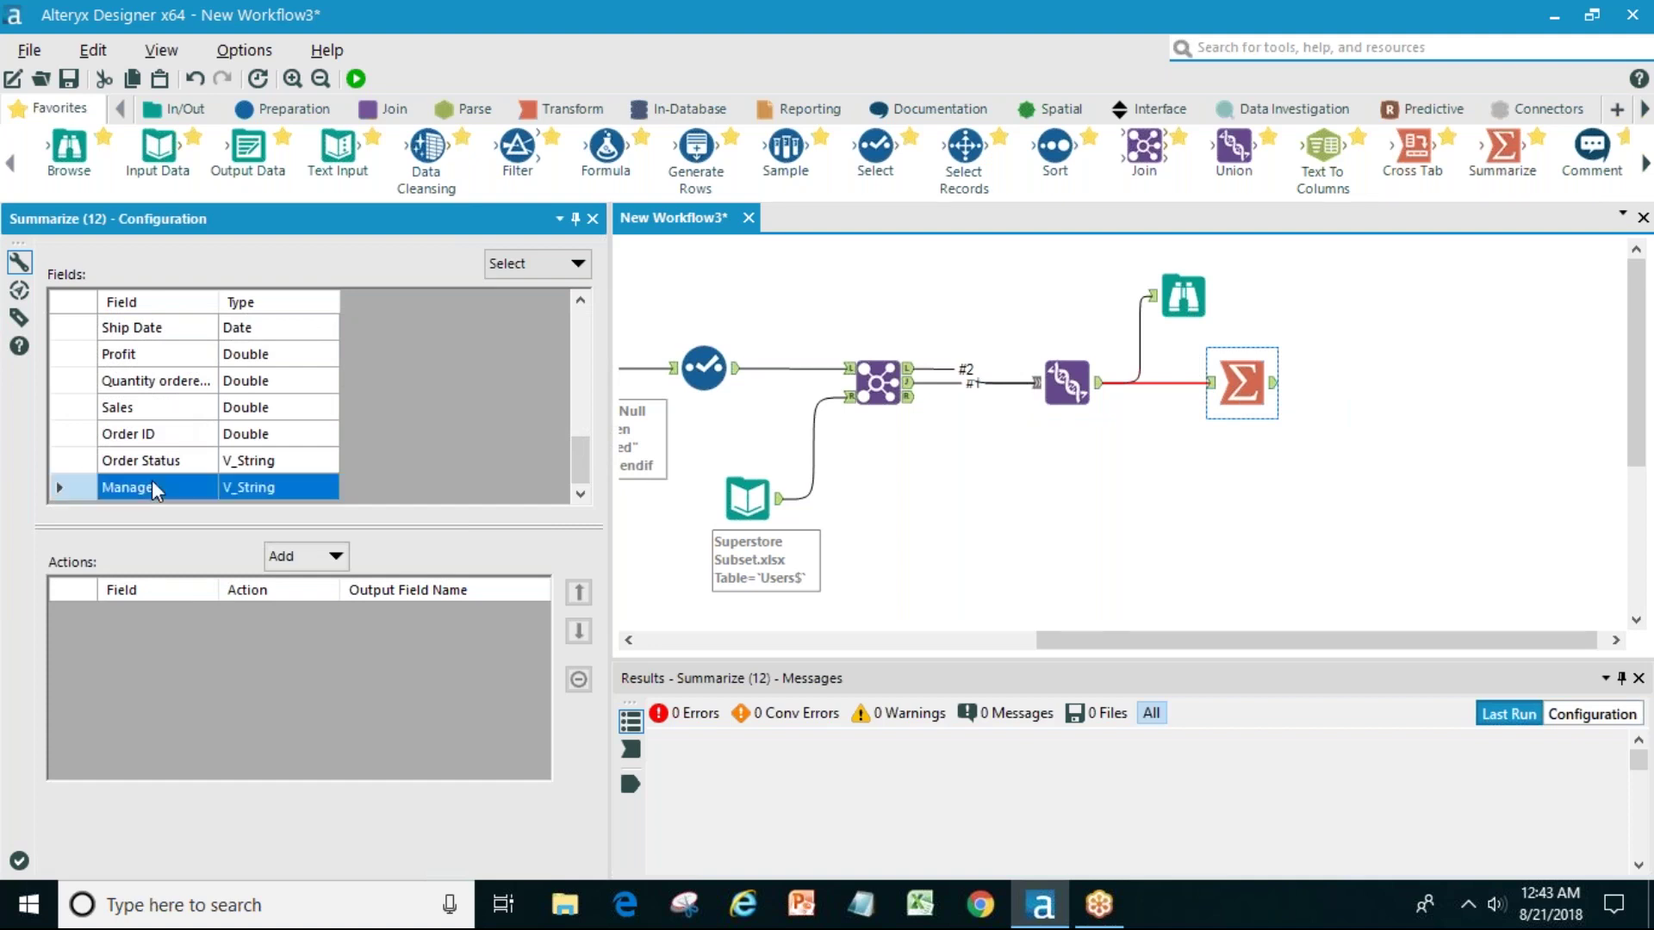
pyautogui.click(295, 565)
pyautogui.click(385, 434)
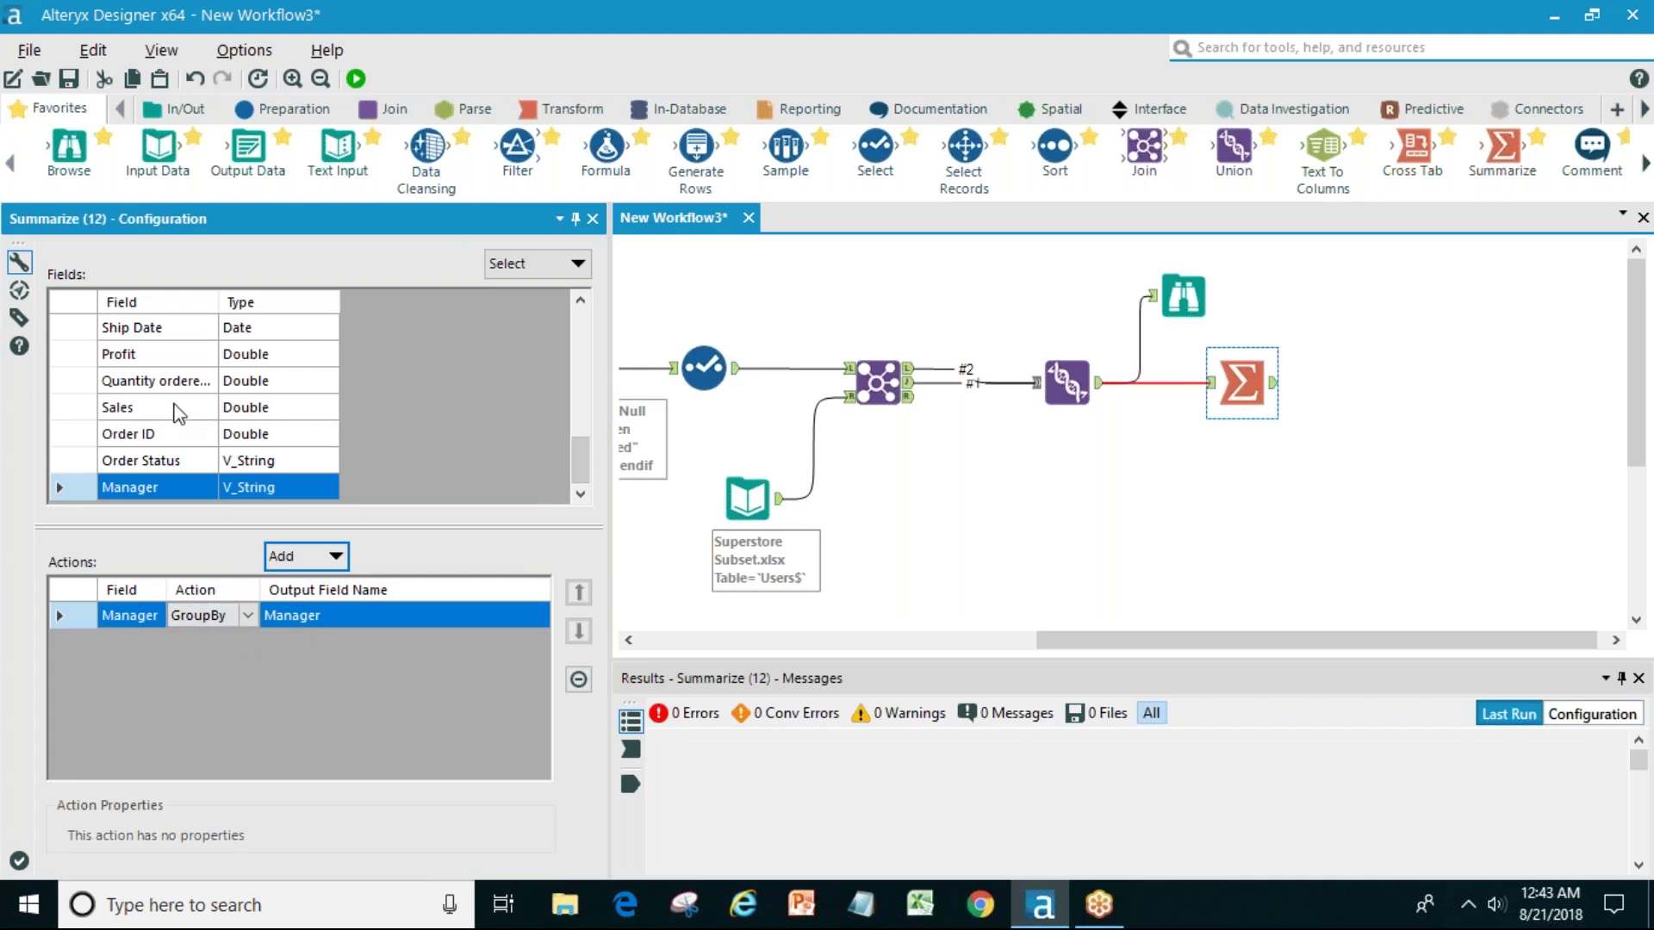
# - Add Sum actions for the Sales and Profit fields in the Summarize tool
pyautogui.click(177, 408)
pyautogui.click(297, 556)
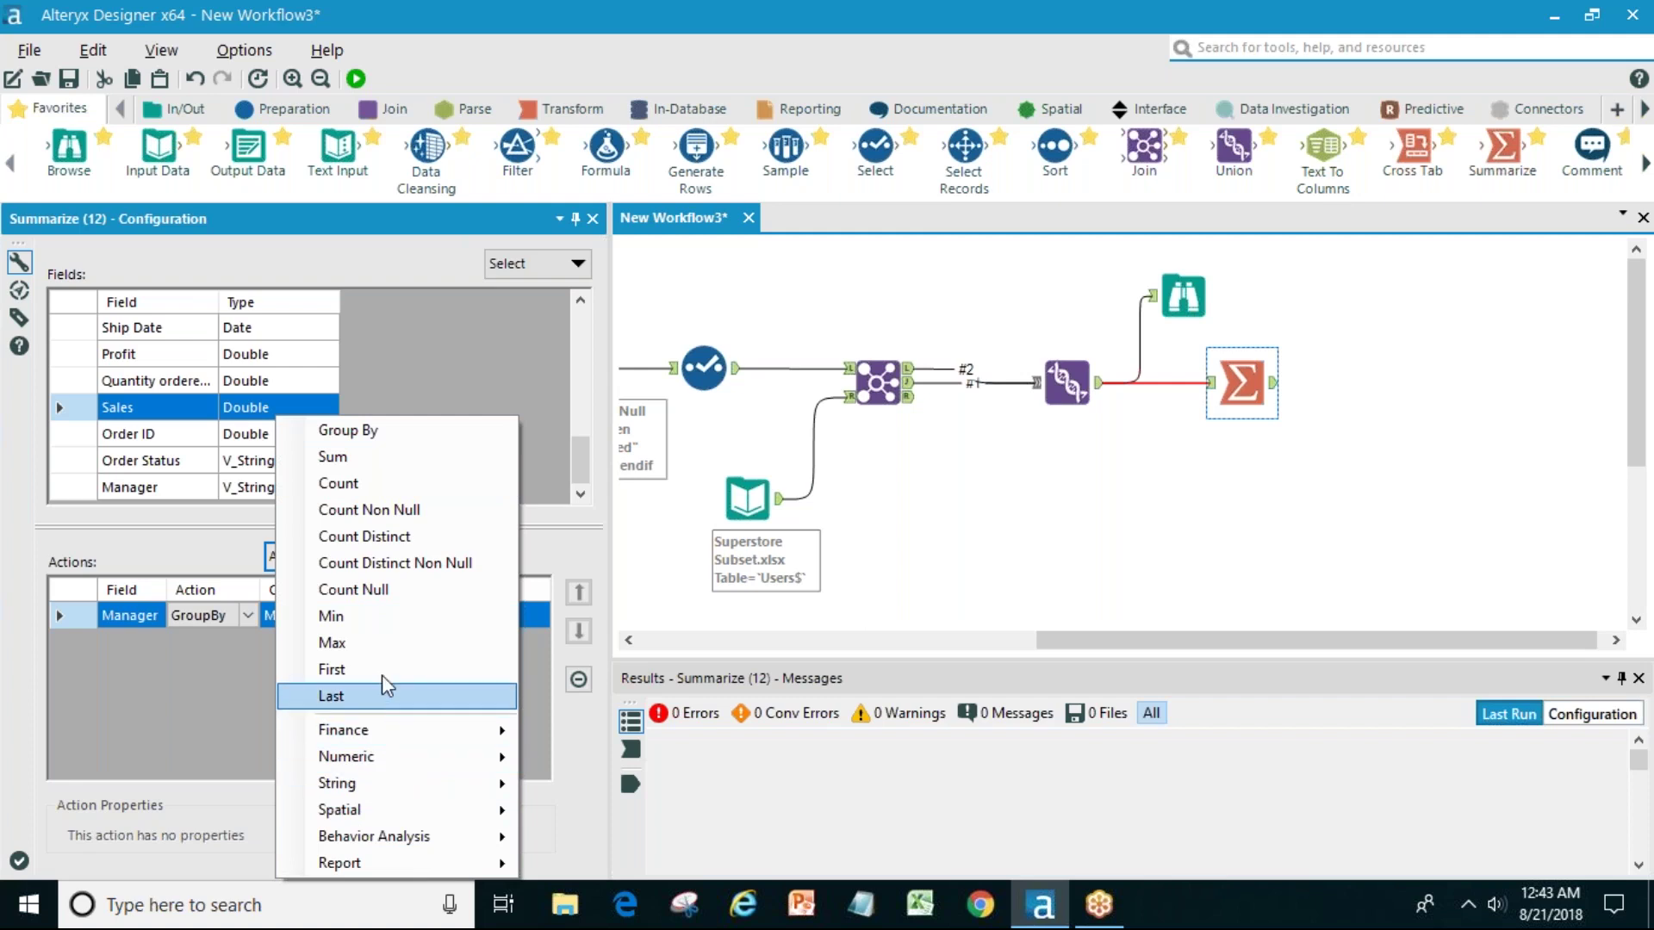
pyautogui.click(422, 457)
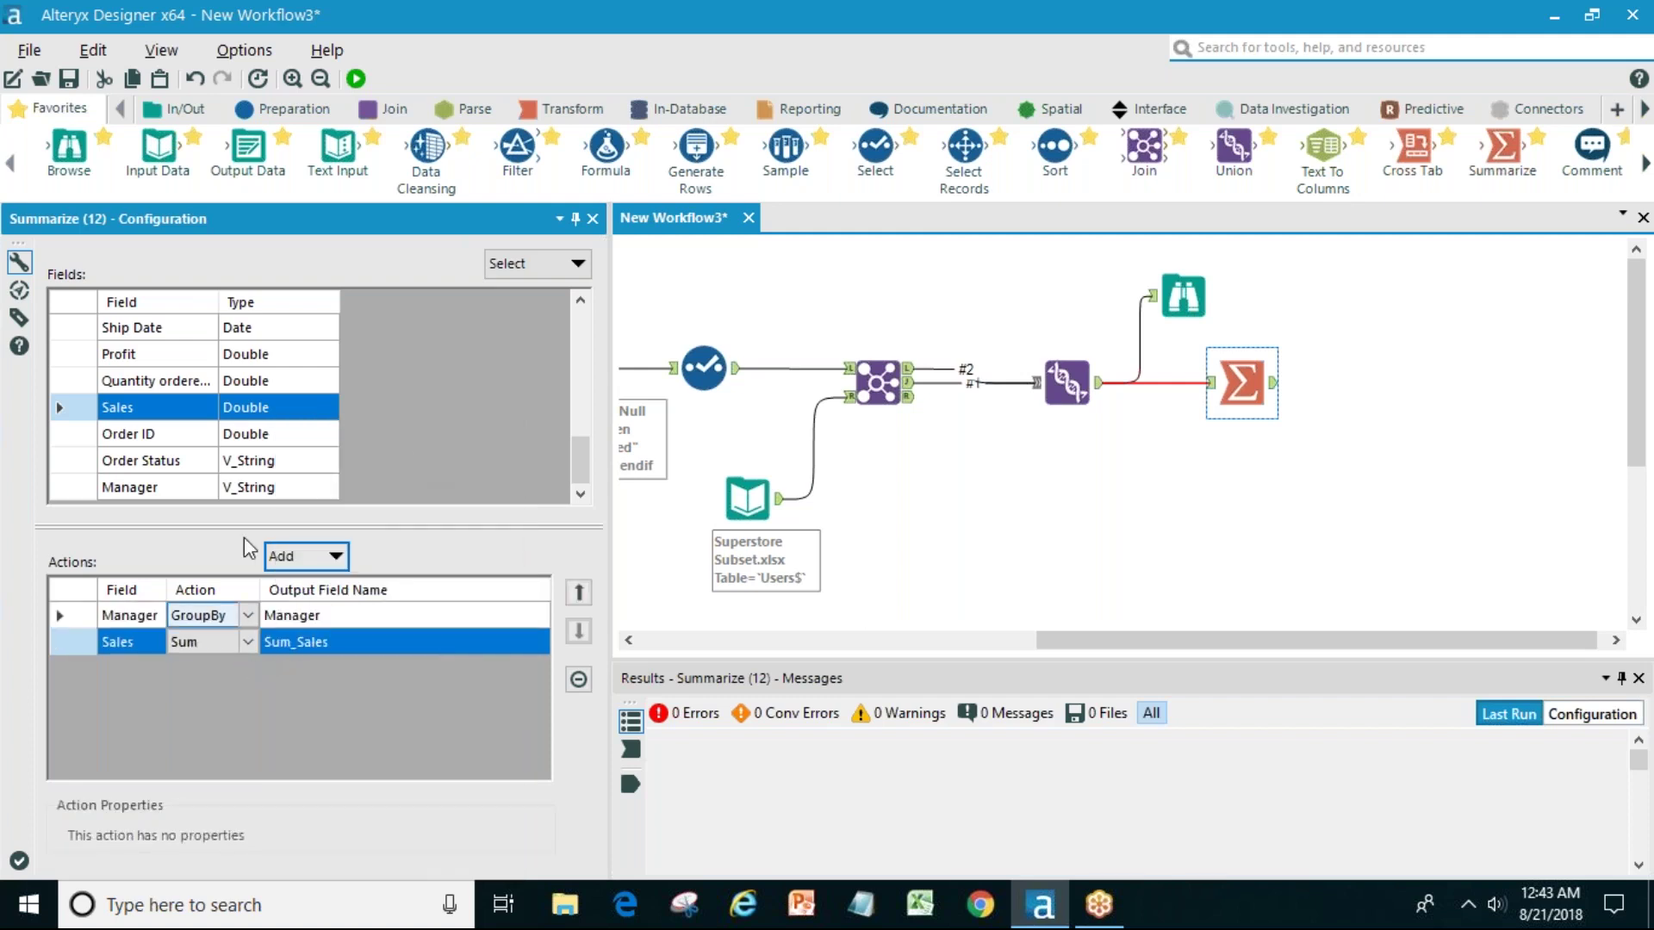
pyautogui.click(152, 354)
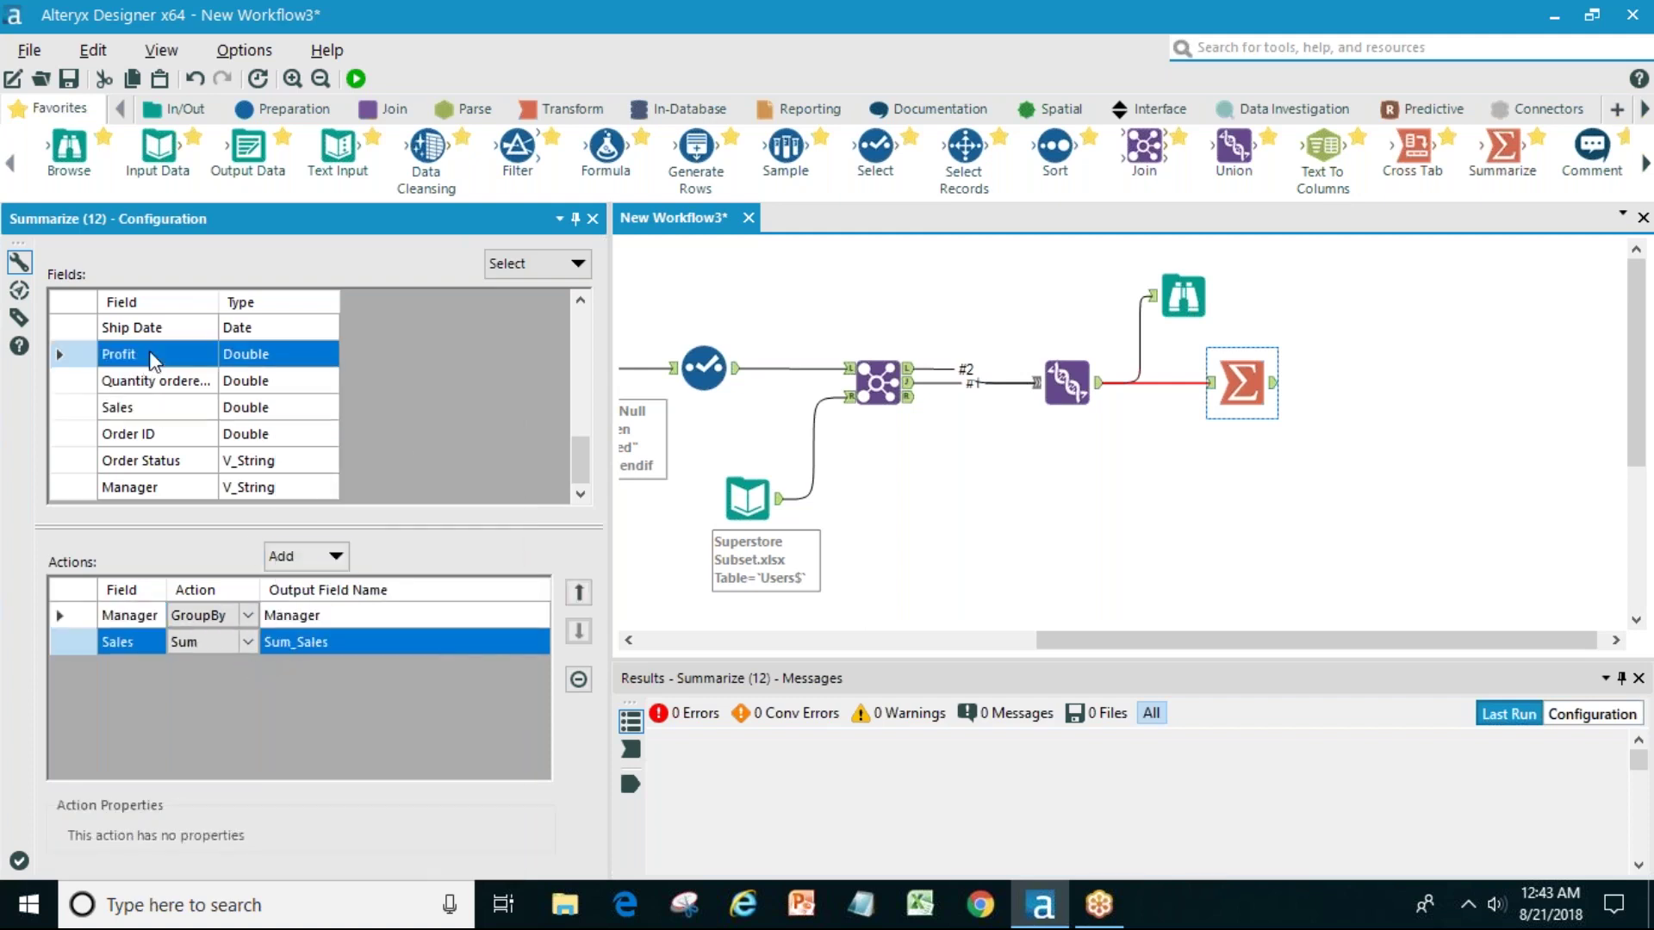
pyautogui.click(301, 570)
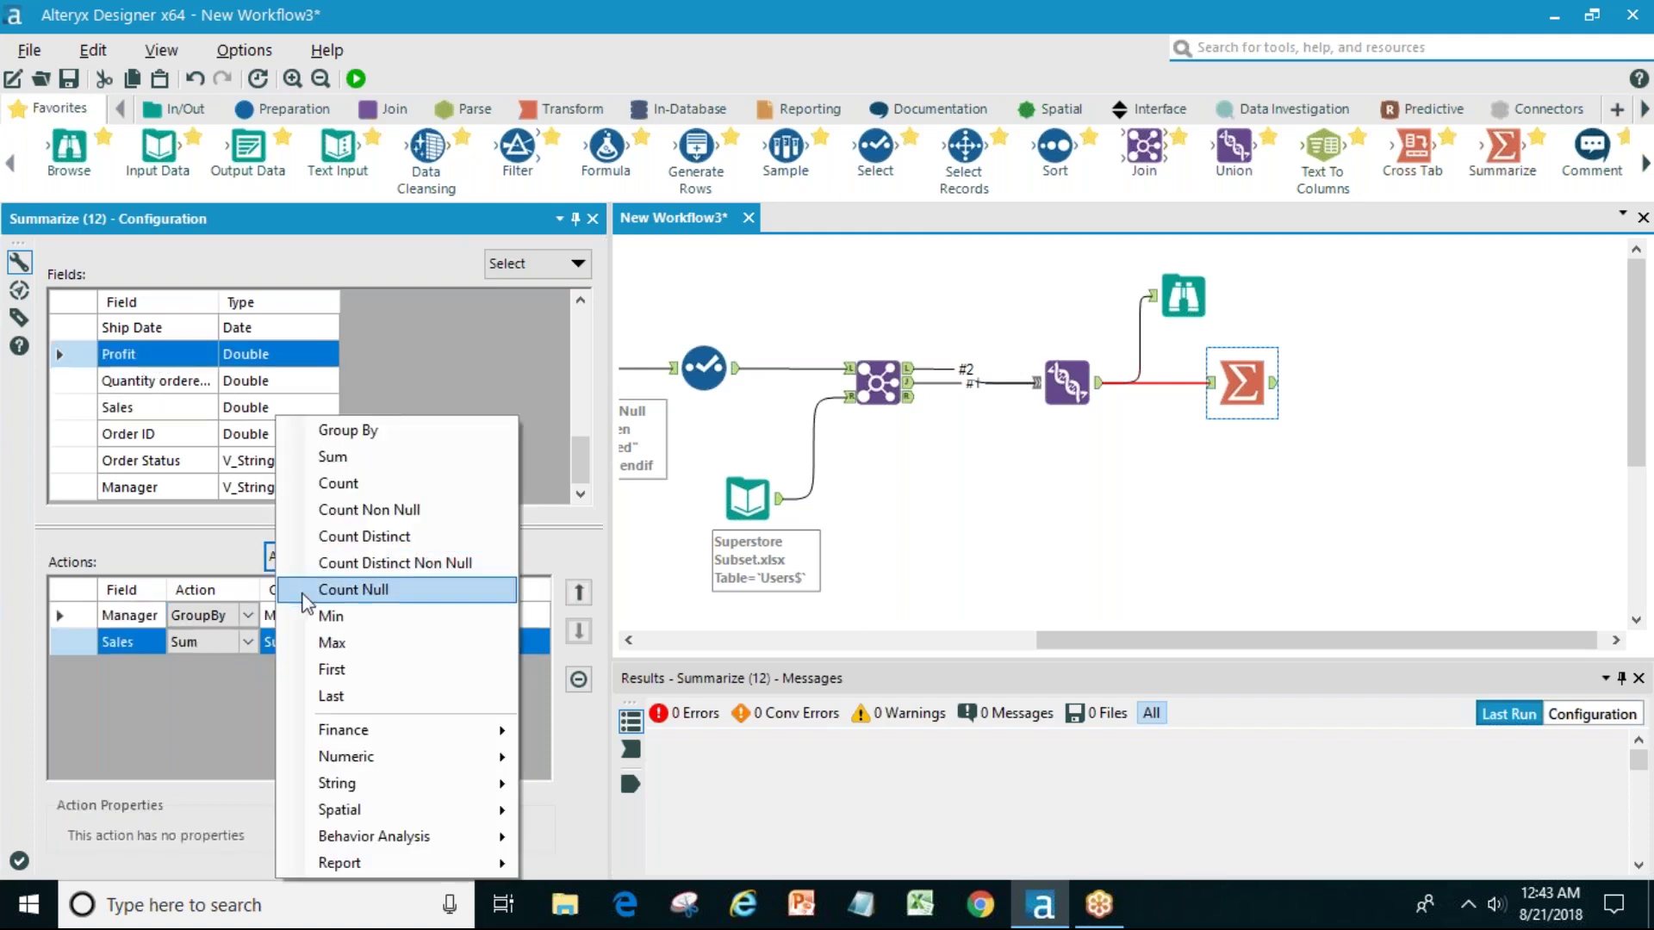
pyautogui.click(376, 456)
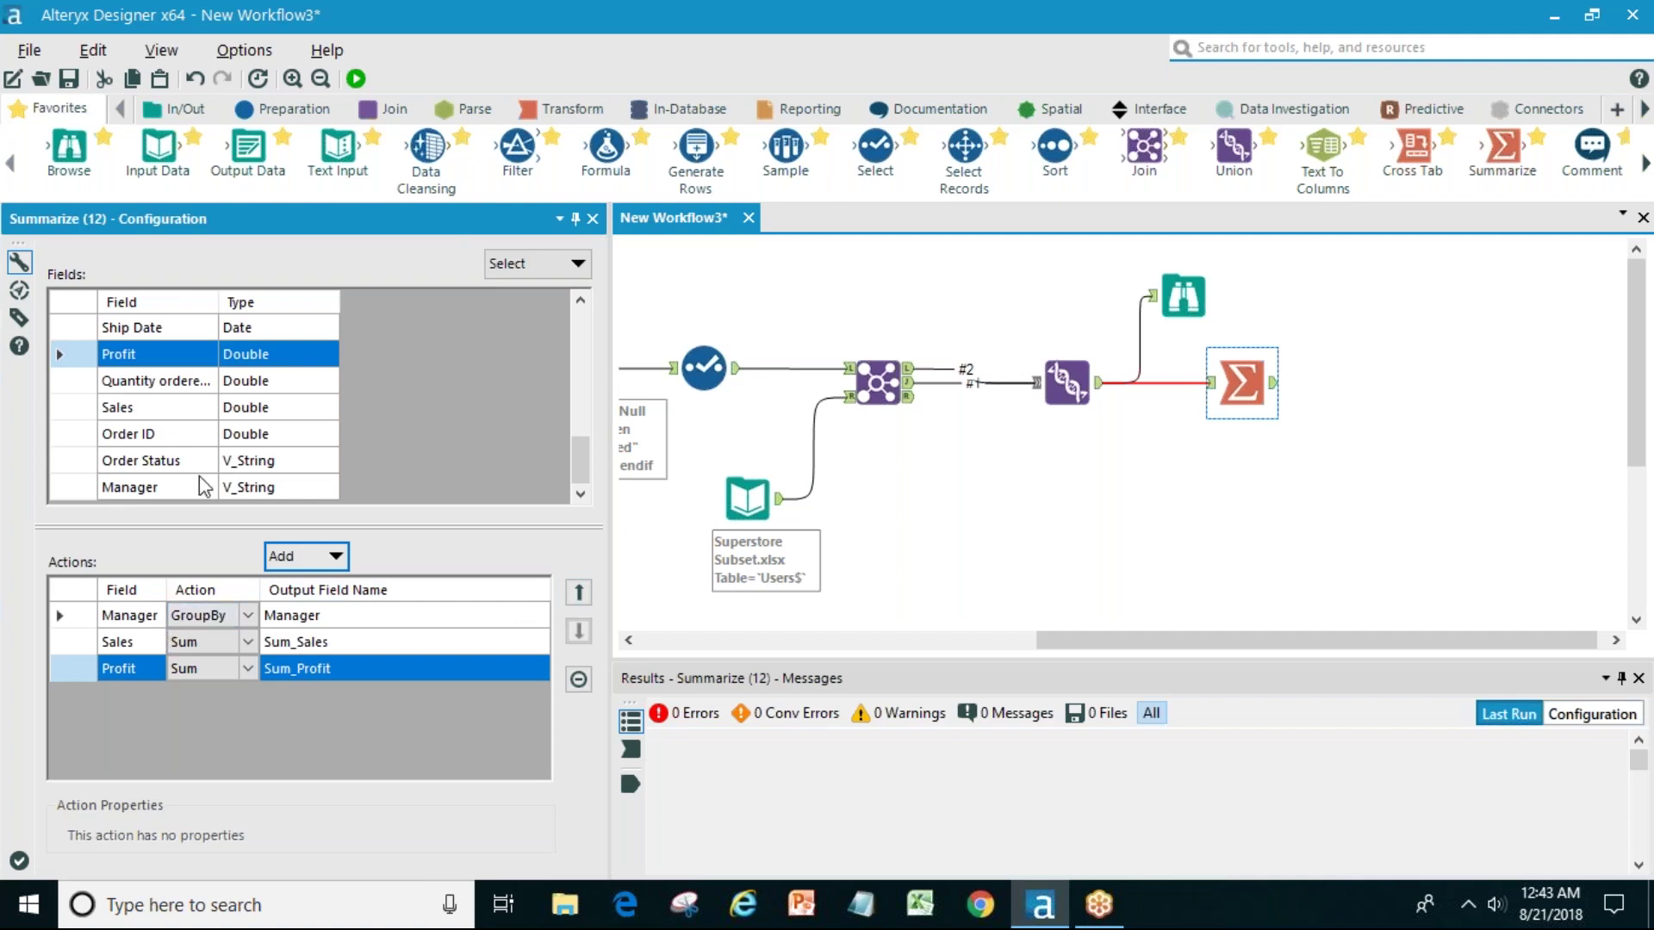
# - Add a Group By action on Order Status in the Summarize tool and place it directly below Manager
pyautogui.click(169, 463)
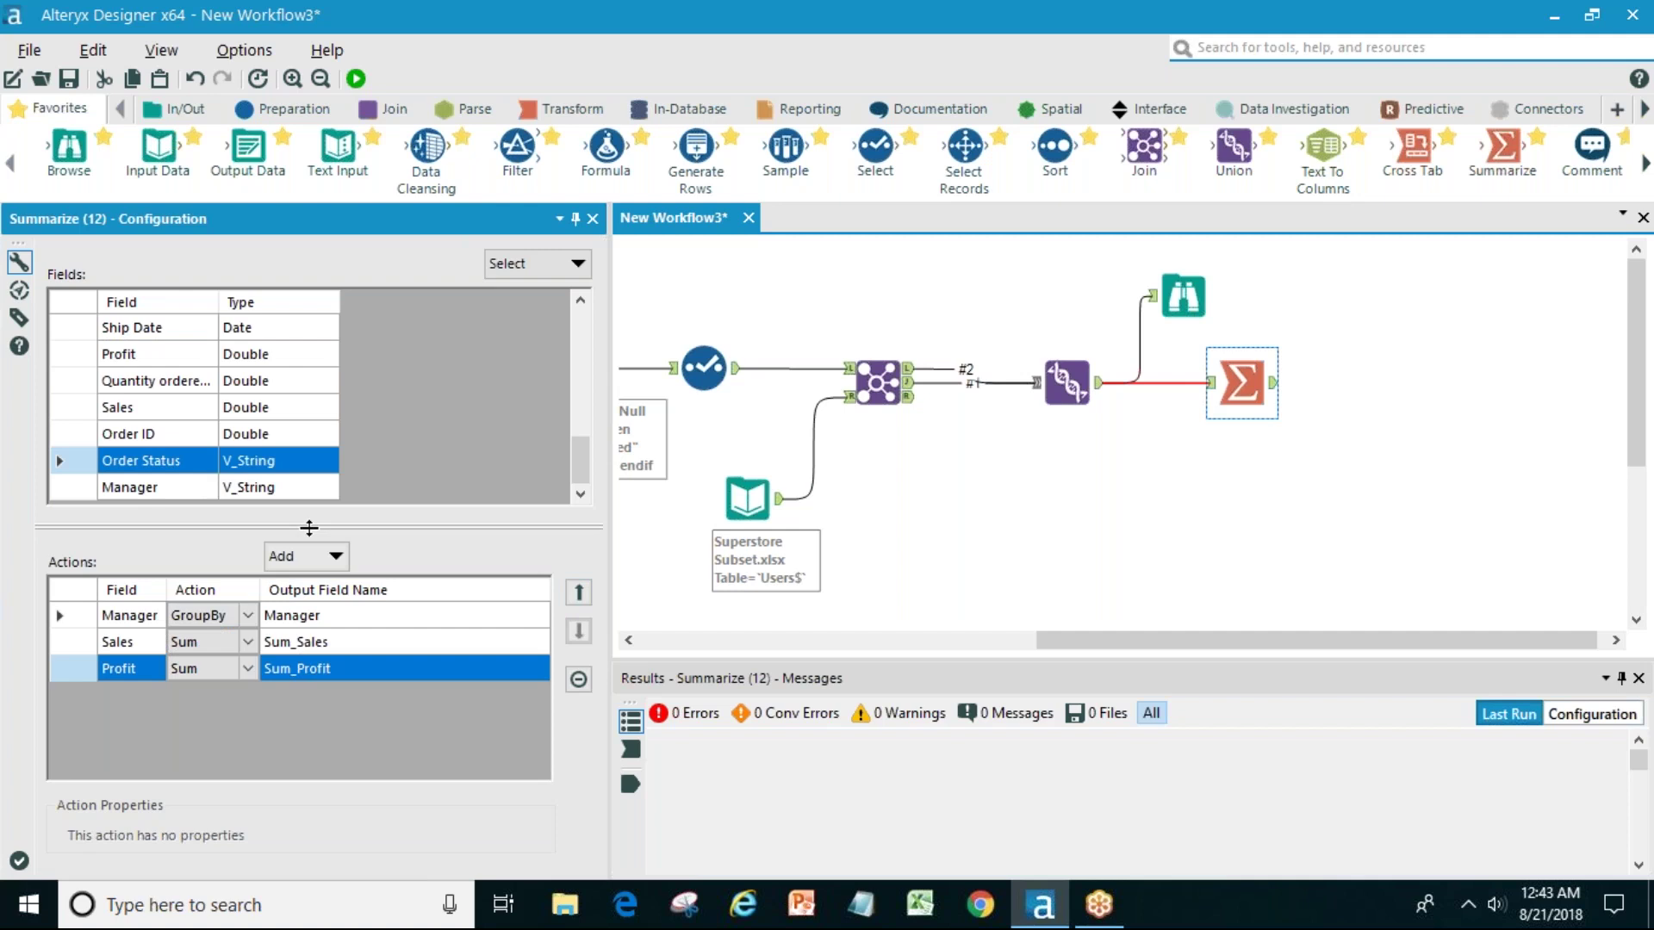
pyautogui.click(323, 556)
pyautogui.click(390, 437)
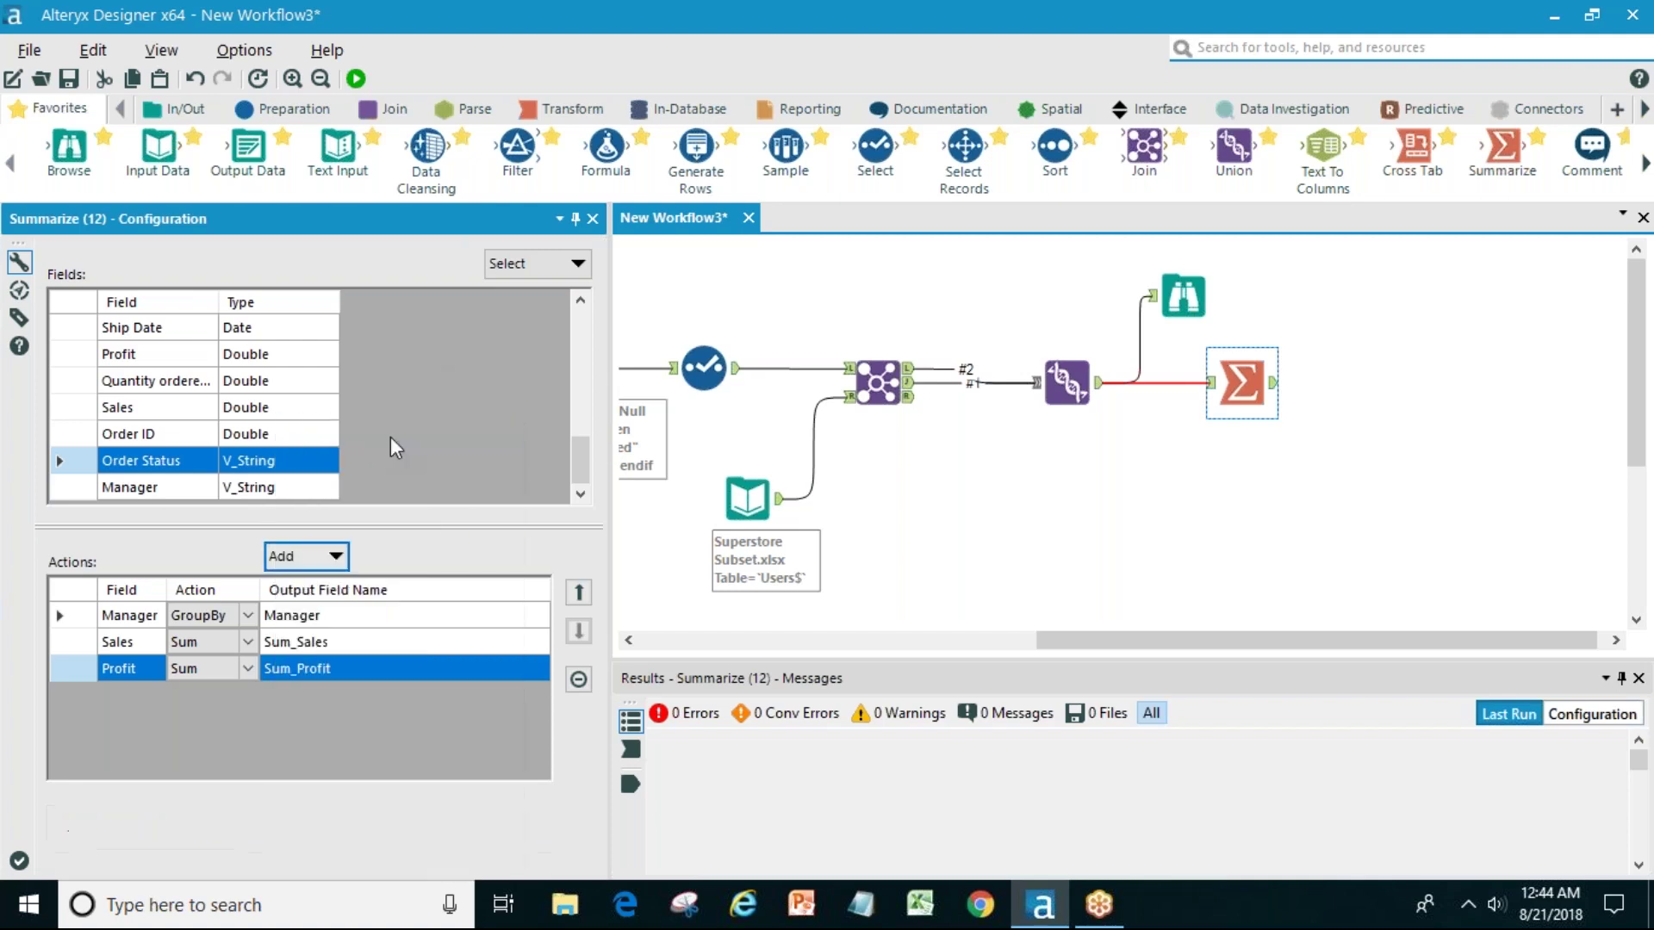
pyautogui.click(579, 593)
pyautogui.click(579, 593)
pyautogui.click(579, 593)
pyautogui.click(579, 631)
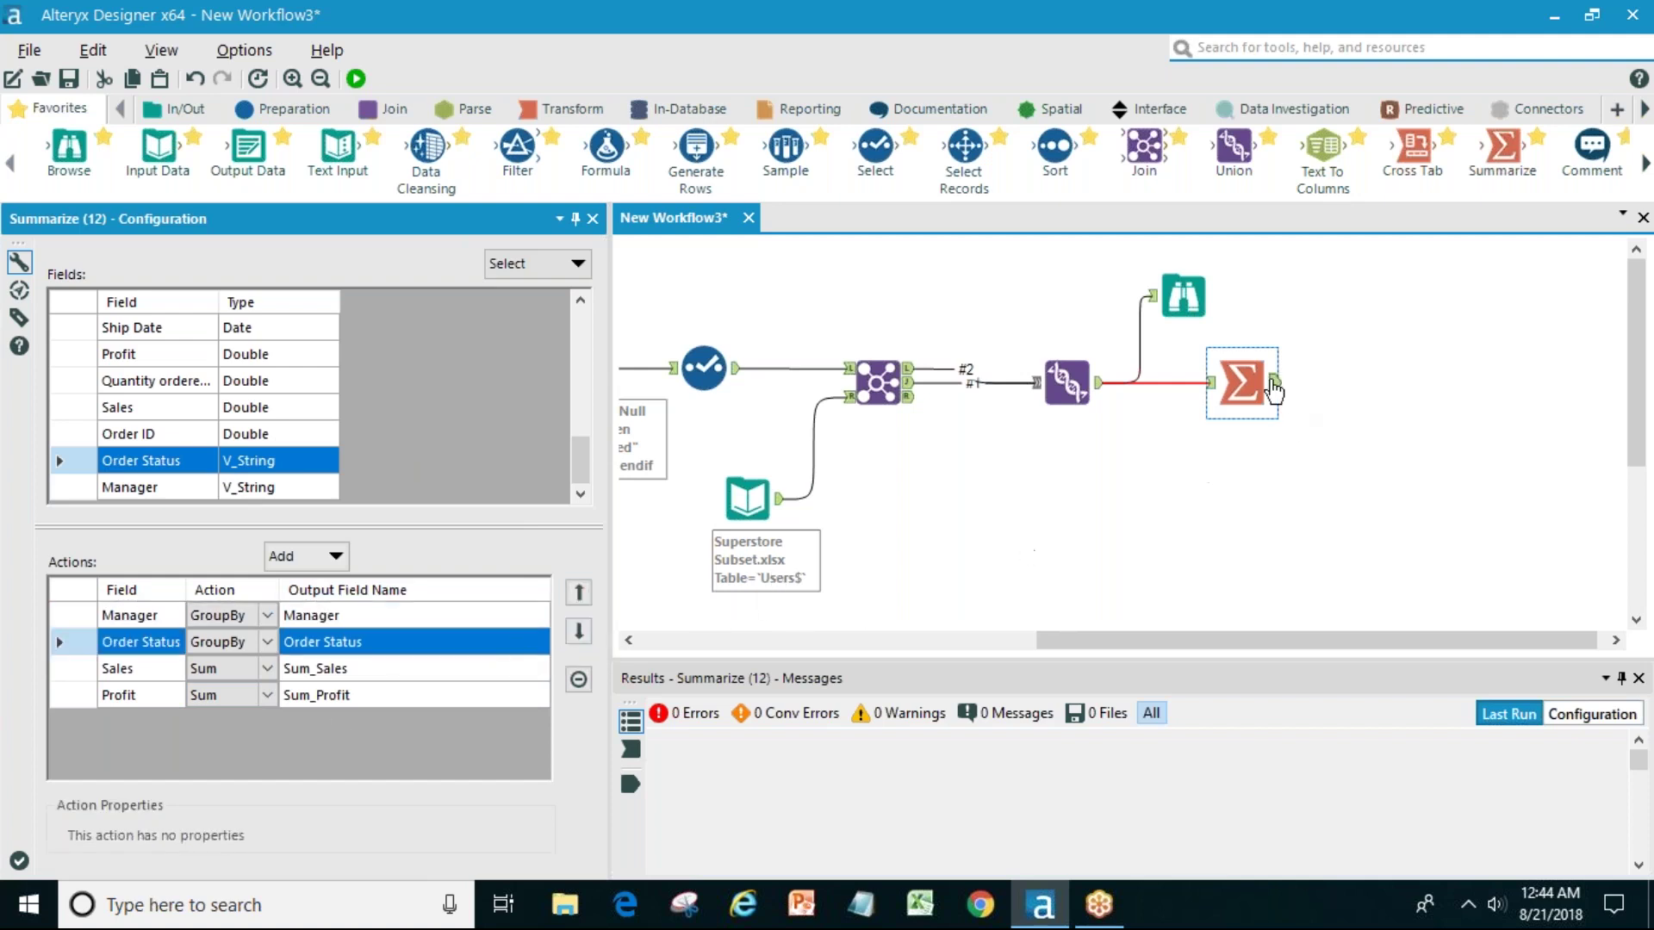
# - Add a Select tool connected to the Summarize output and rename the Sum_Sales field to Total Sales
pyautogui.moveTo(875, 151); pyautogui.dragTo(1369, 373)
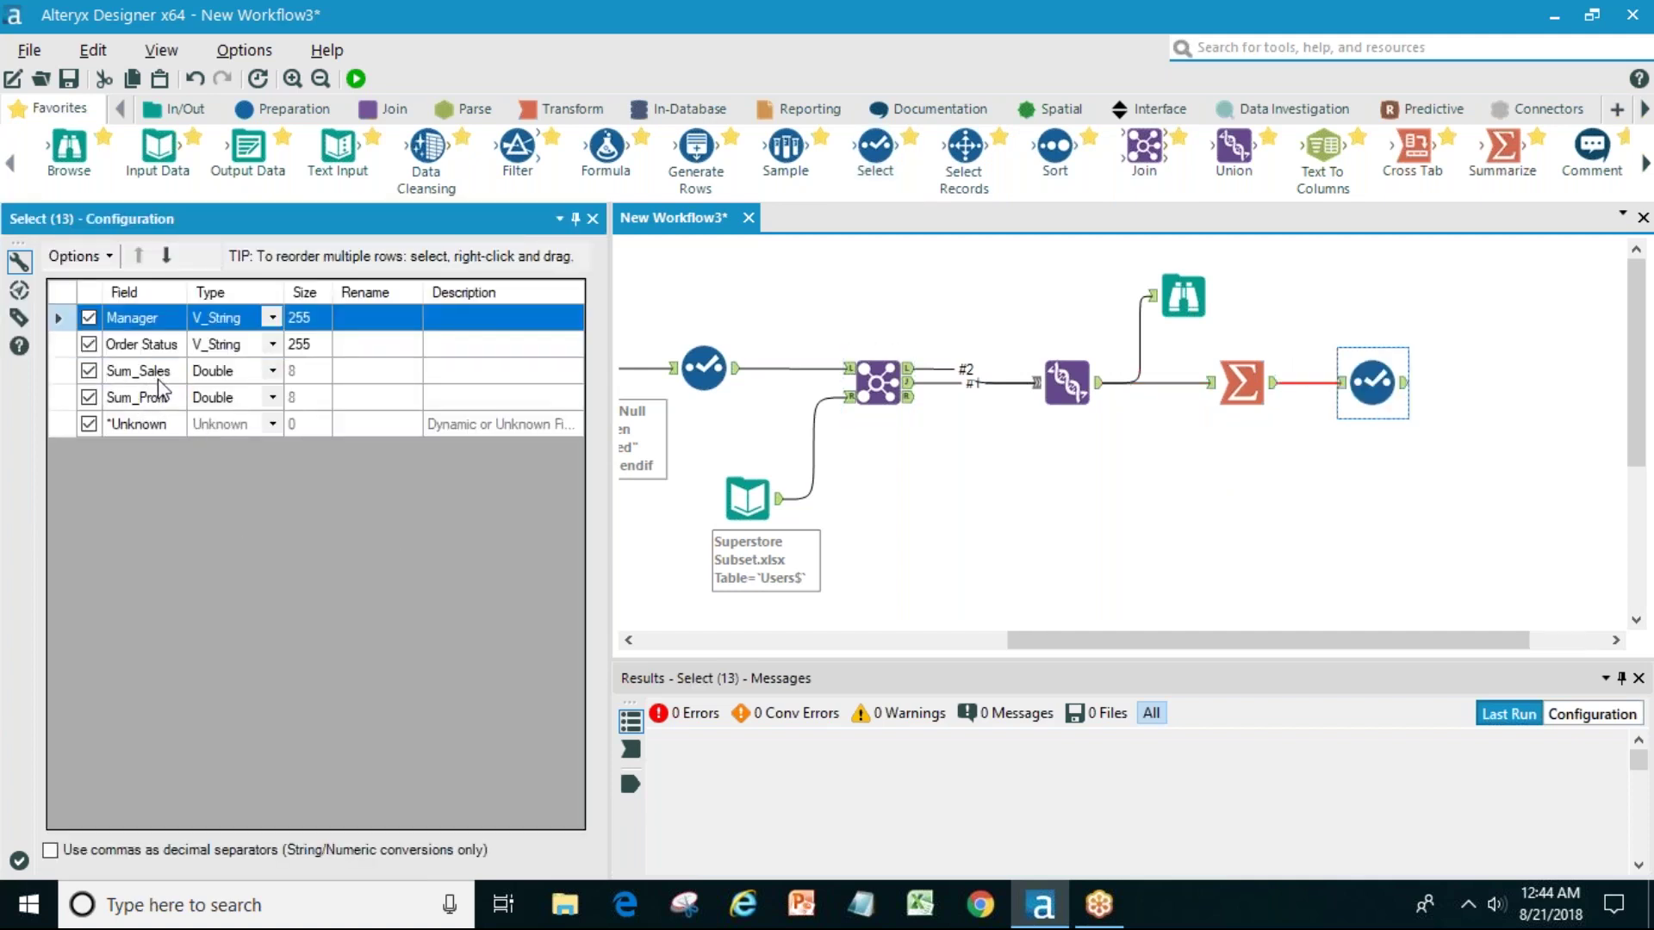
pyautogui.click(372, 369)
pyautogui.click(372, 370)
pyautogui.write('Total Sale')
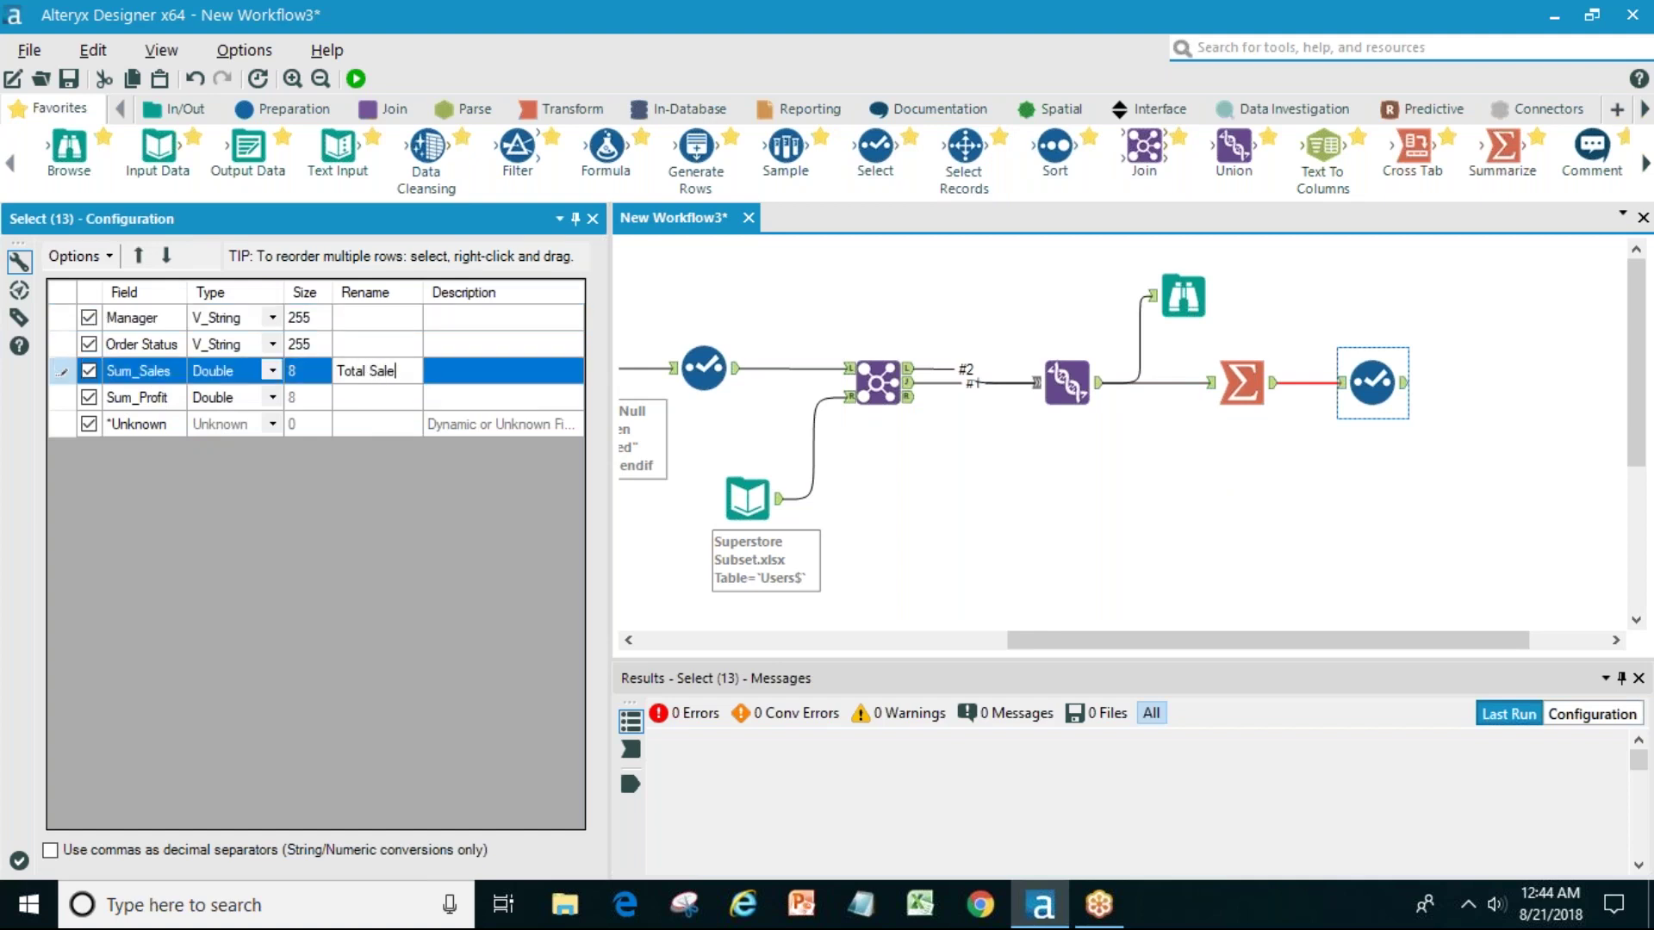
pyautogui.write('s')
# - Rename the Sum_Profit field to Total Profit in the Select tool
pyautogui.click(371, 403)
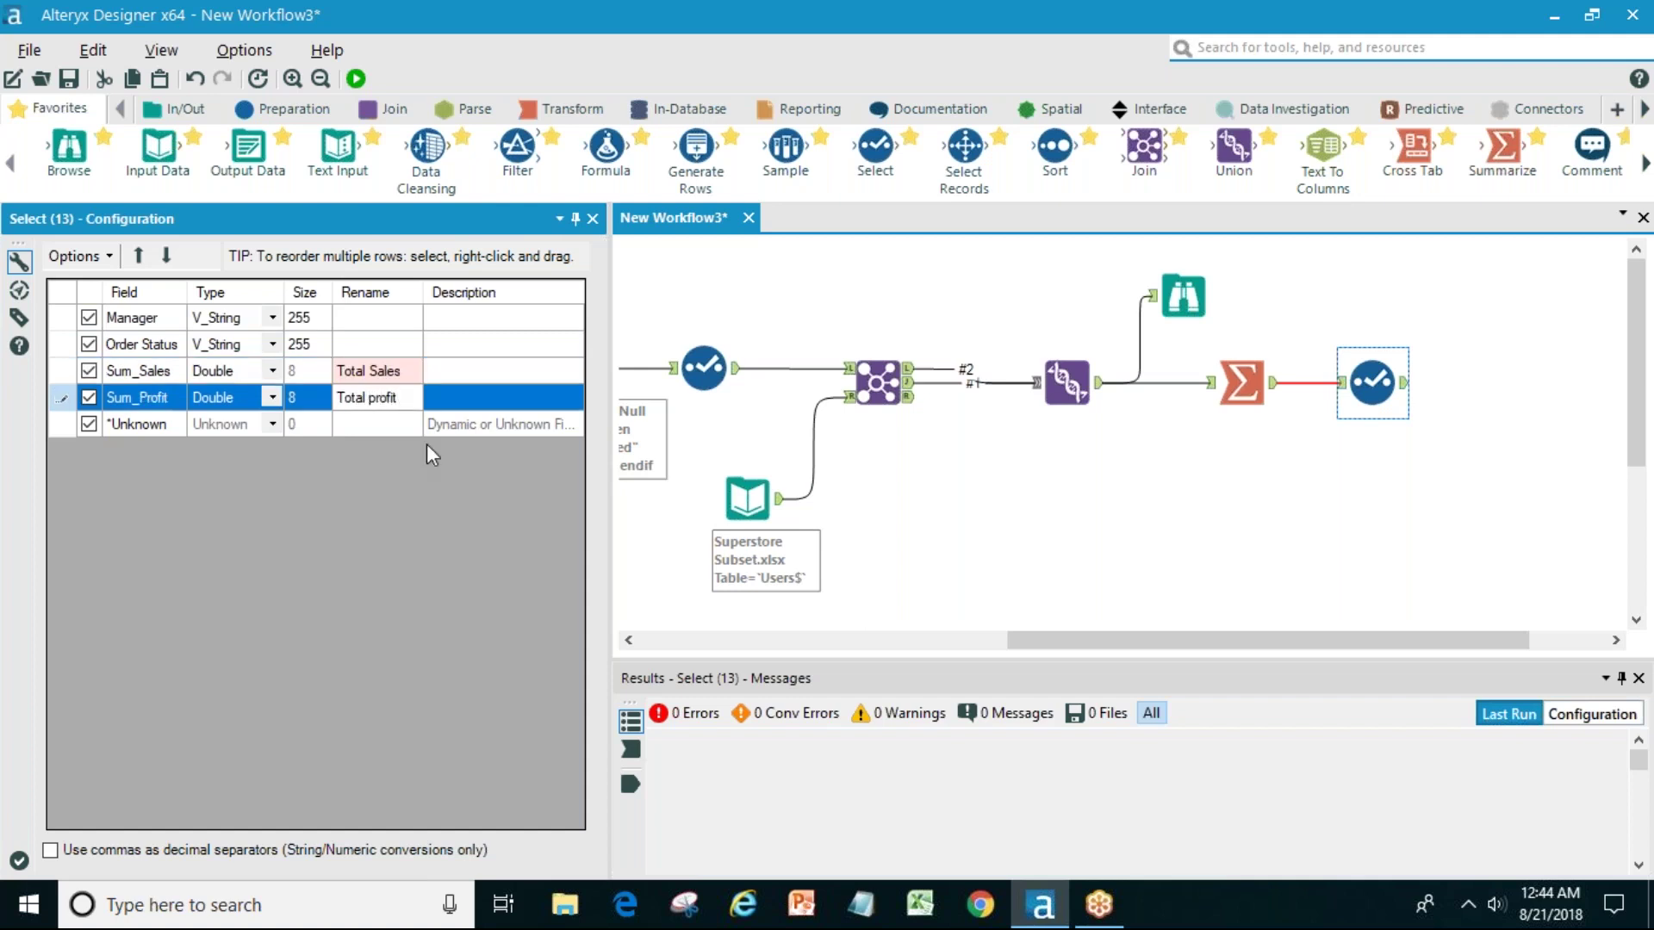
pyautogui.click(379, 402)
pyautogui.press('BackSpace')
pyautogui.write('P')
pyautogui.click(1055, 493)
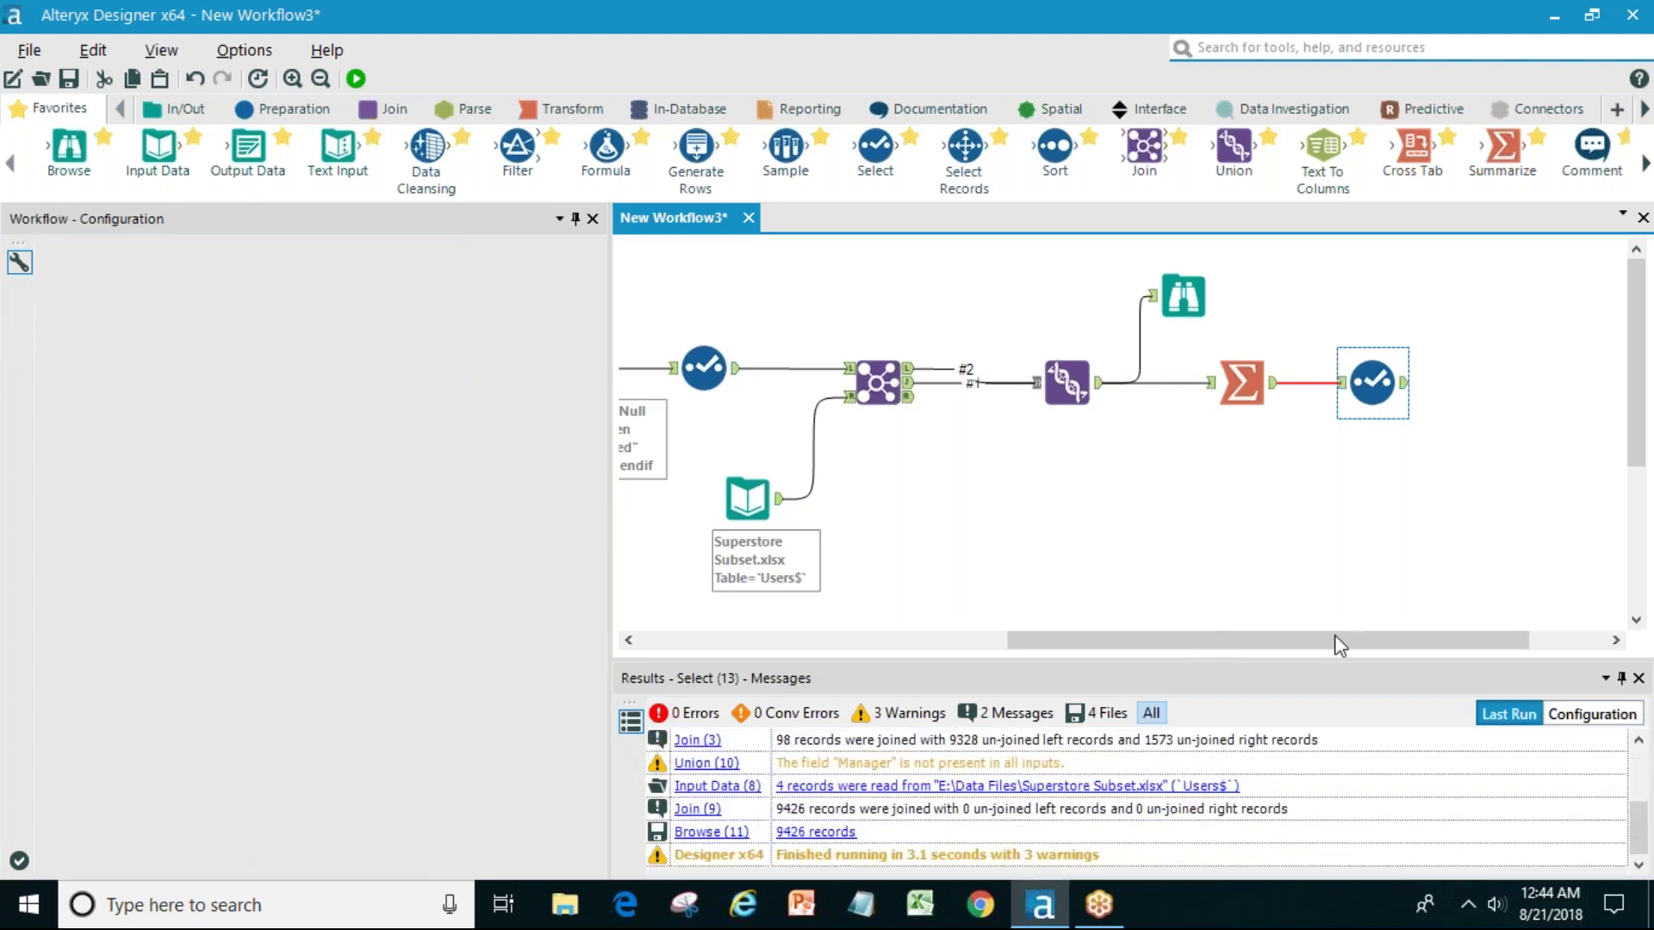
# - Add a Browse tool connected to the last Select tool's output and run the workflow
pyautogui.moveTo(1331, 639); pyautogui.dragTo(1406, 639)
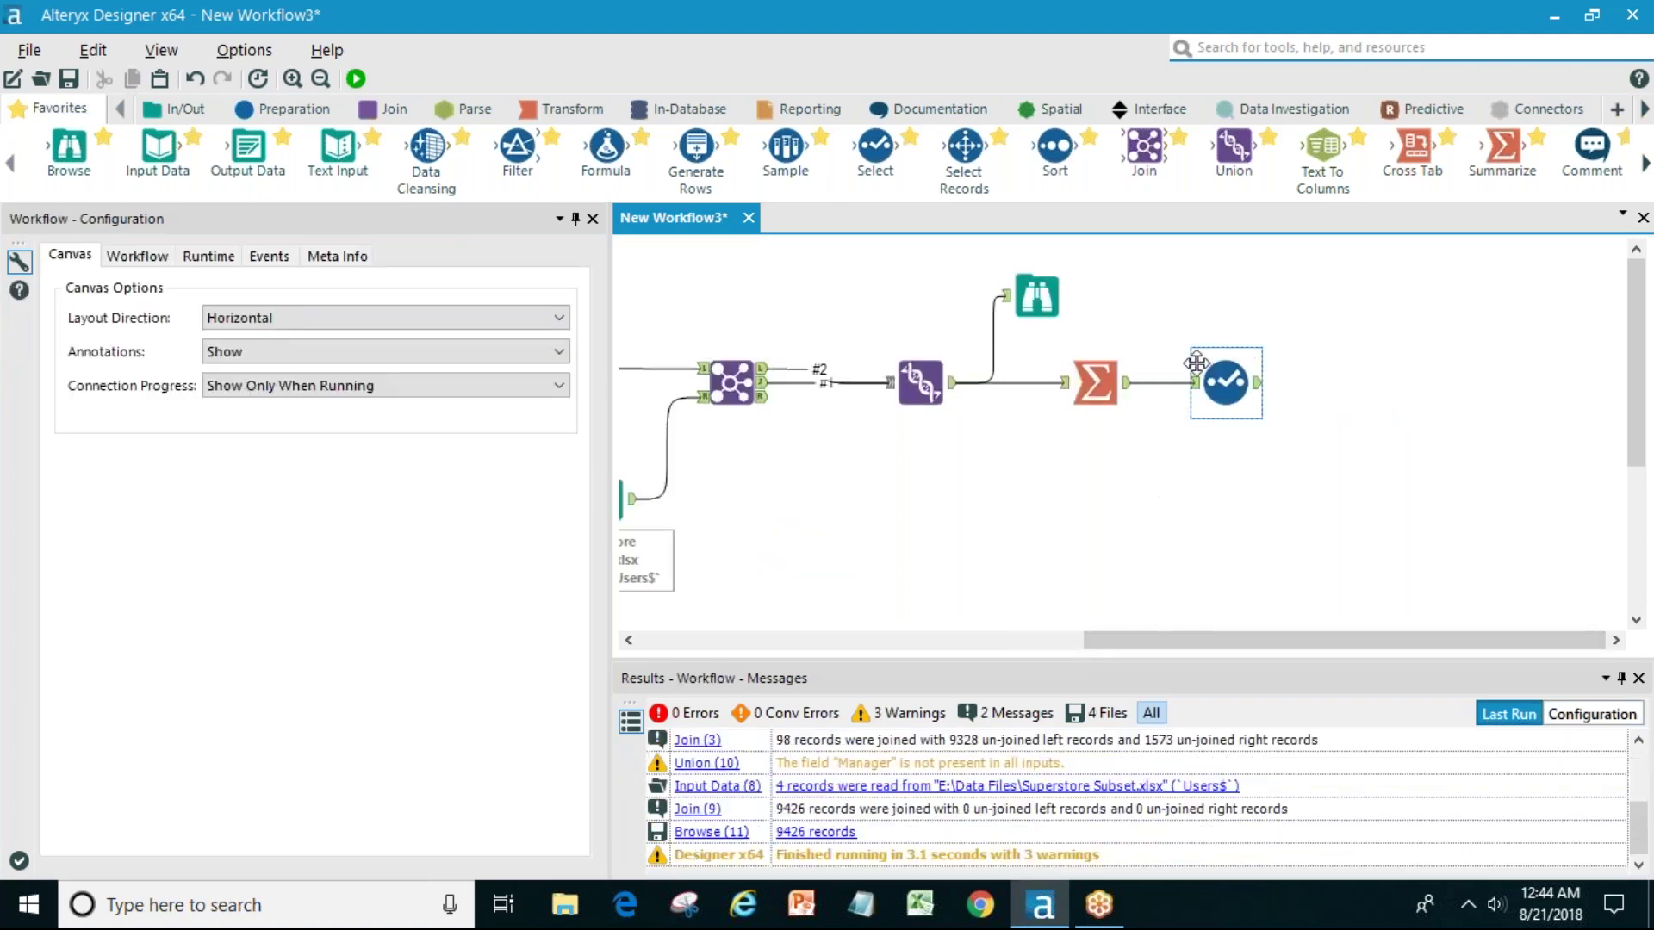
pyautogui.moveTo(69, 151); pyautogui.dragTo(1354, 369)
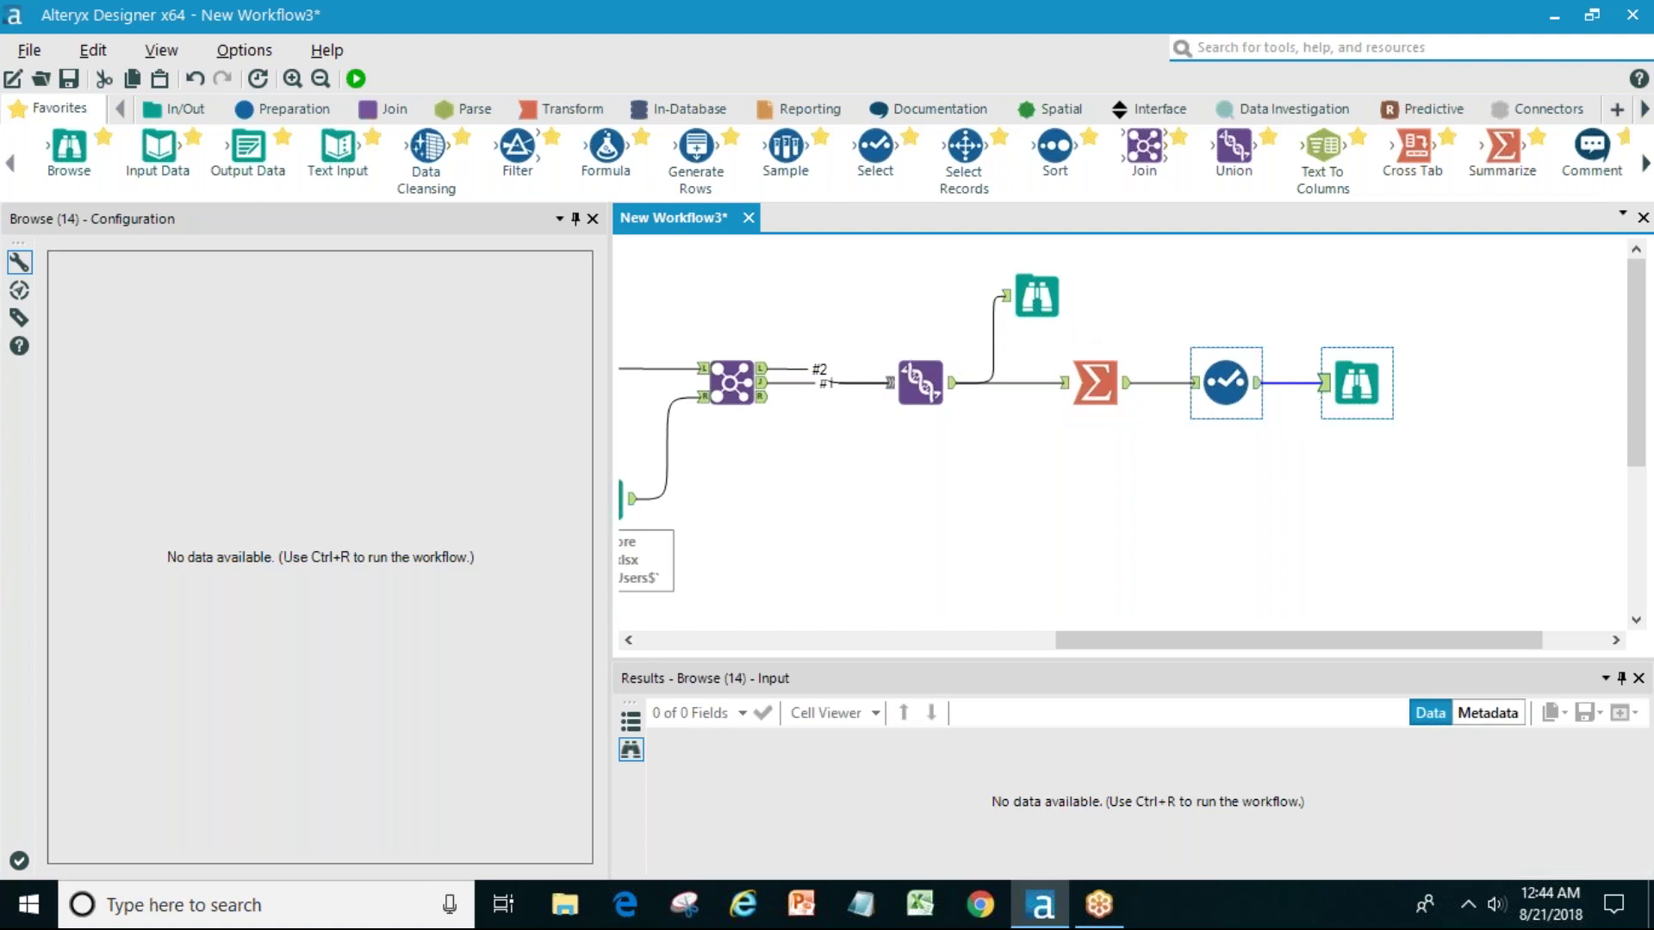
pyautogui.click(360, 79)
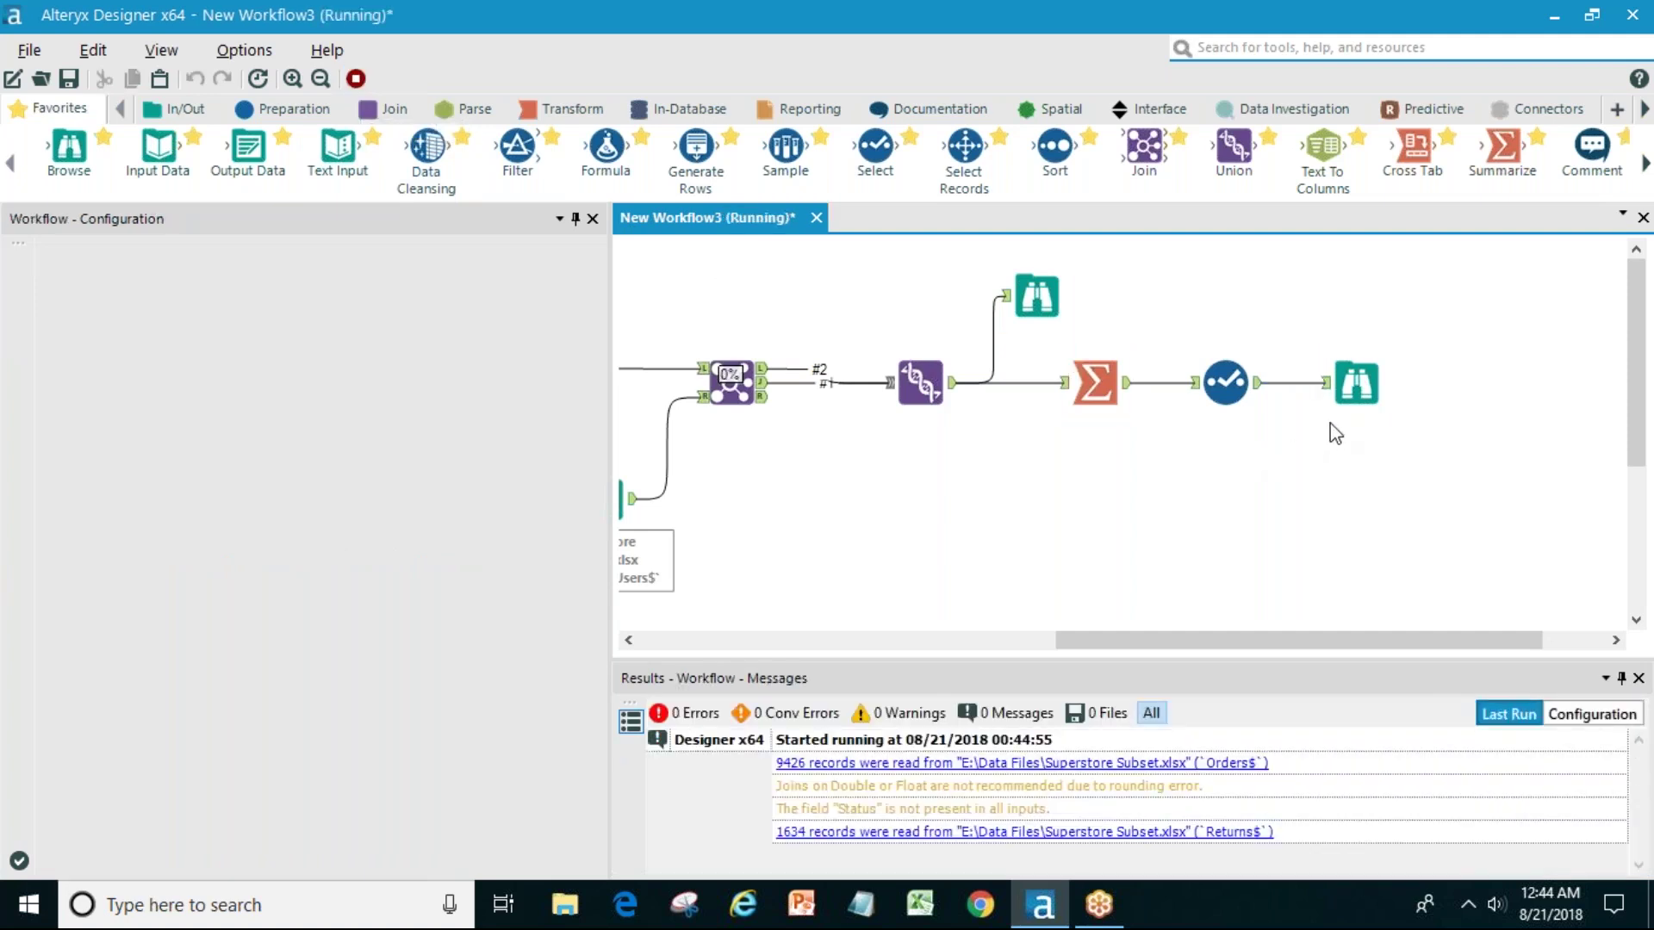
pyautogui.click(962, 513)
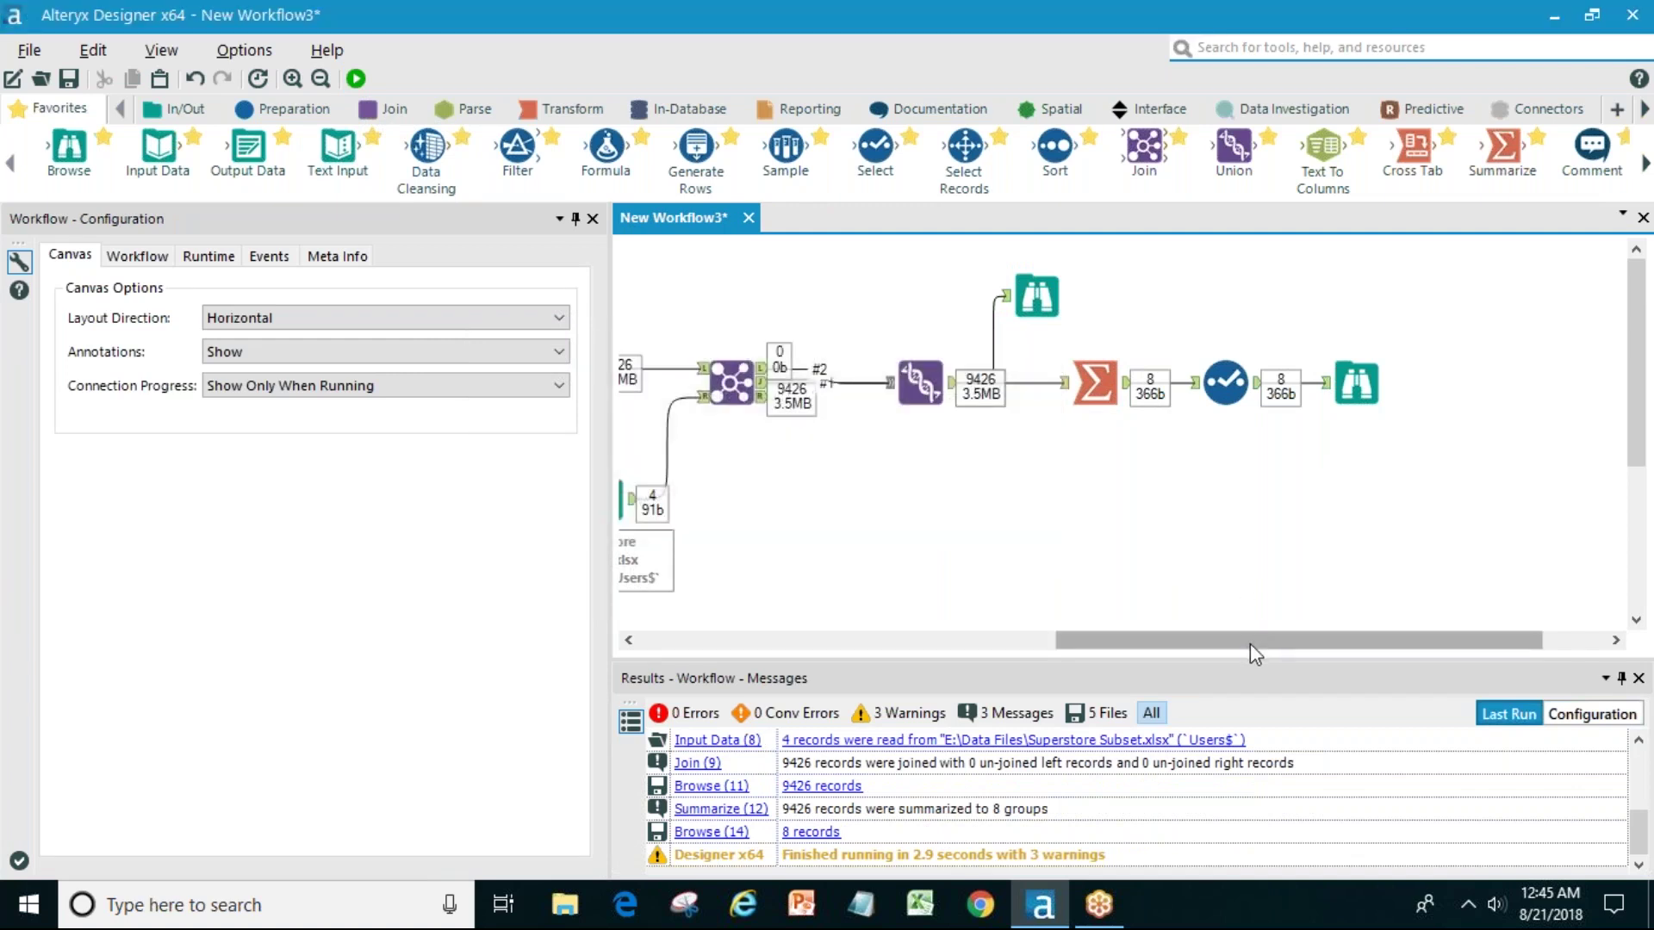
# - Display the final Browse tool's output, enlarge the results area to examine all records, and review the workflow from start to end
pyautogui.moveTo(1249, 643); pyautogui.dragTo(1312, 638)
pyautogui.click(1225, 383)
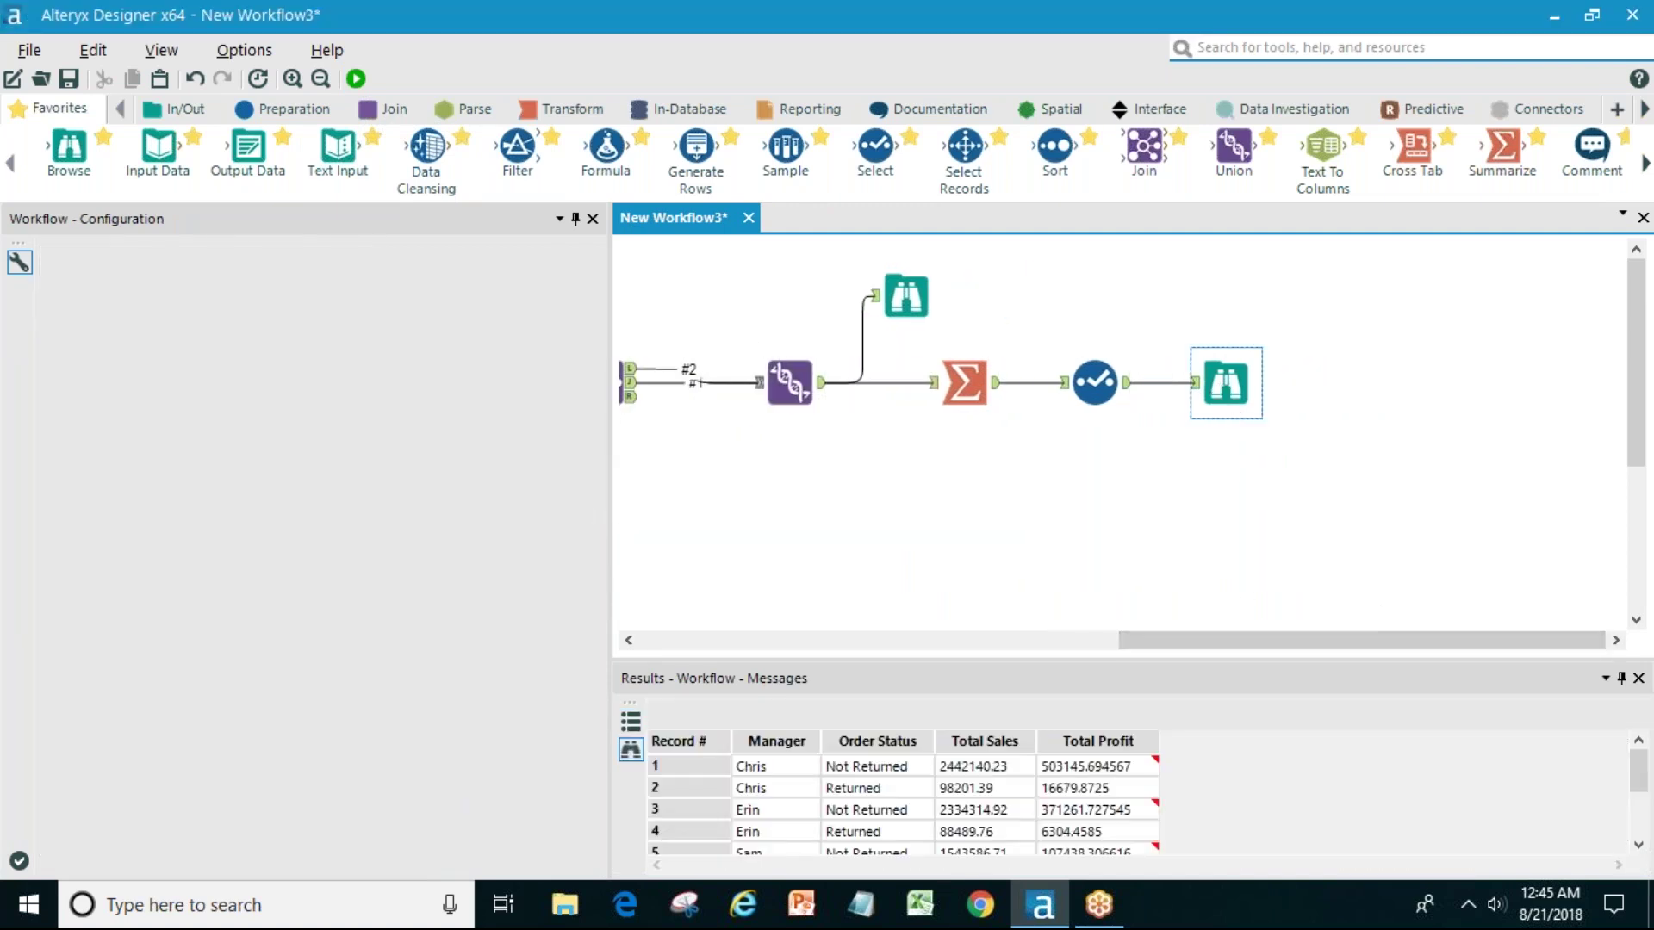
pyautogui.moveTo(1285, 639); pyautogui.dragTo(1167, 637)
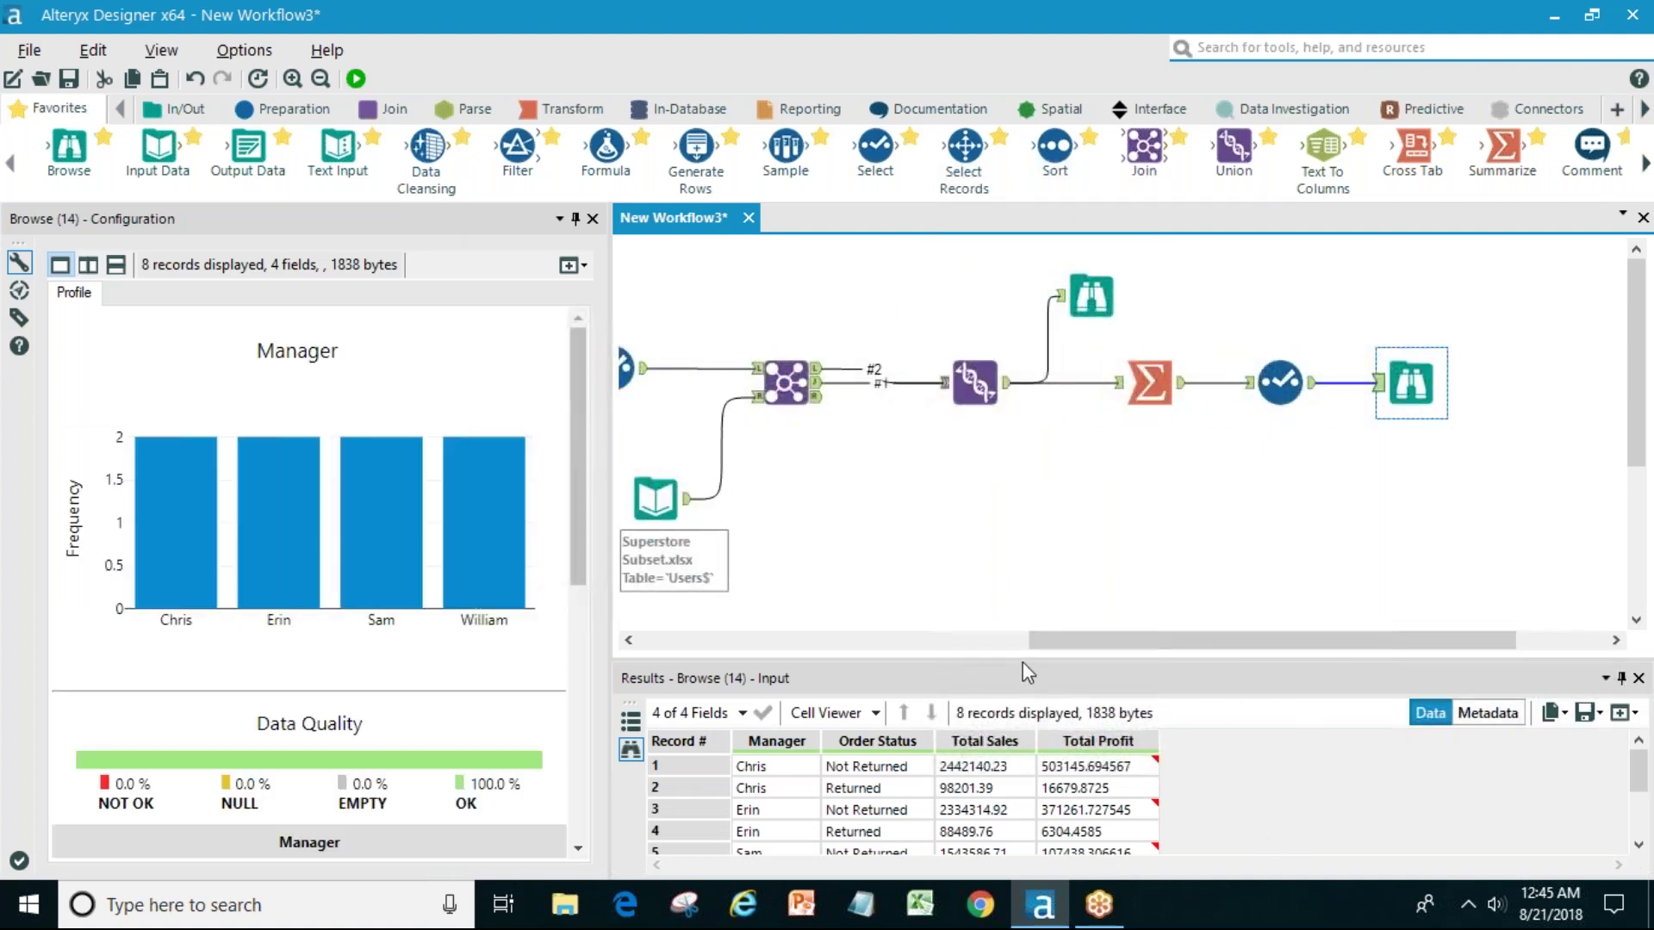
pyautogui.moveTo(1024, 639); pyautogui.dragTo(1024, 490)
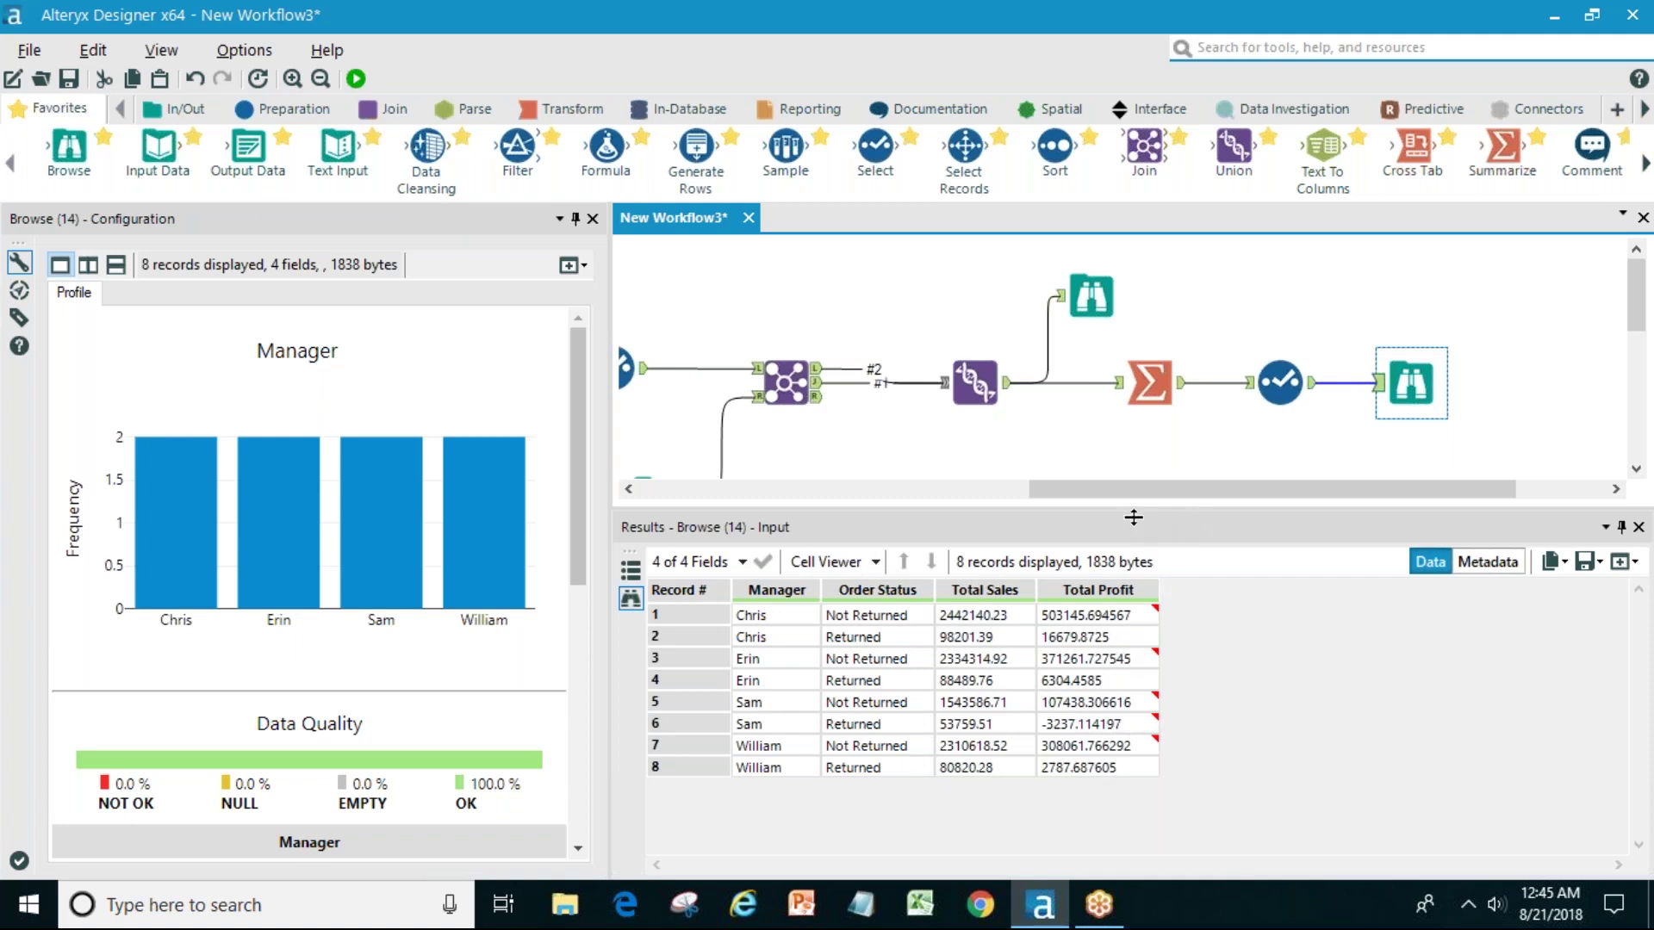
pyautogui.moveTo(1133, 516); pyautogui.dragTo(758, 675)
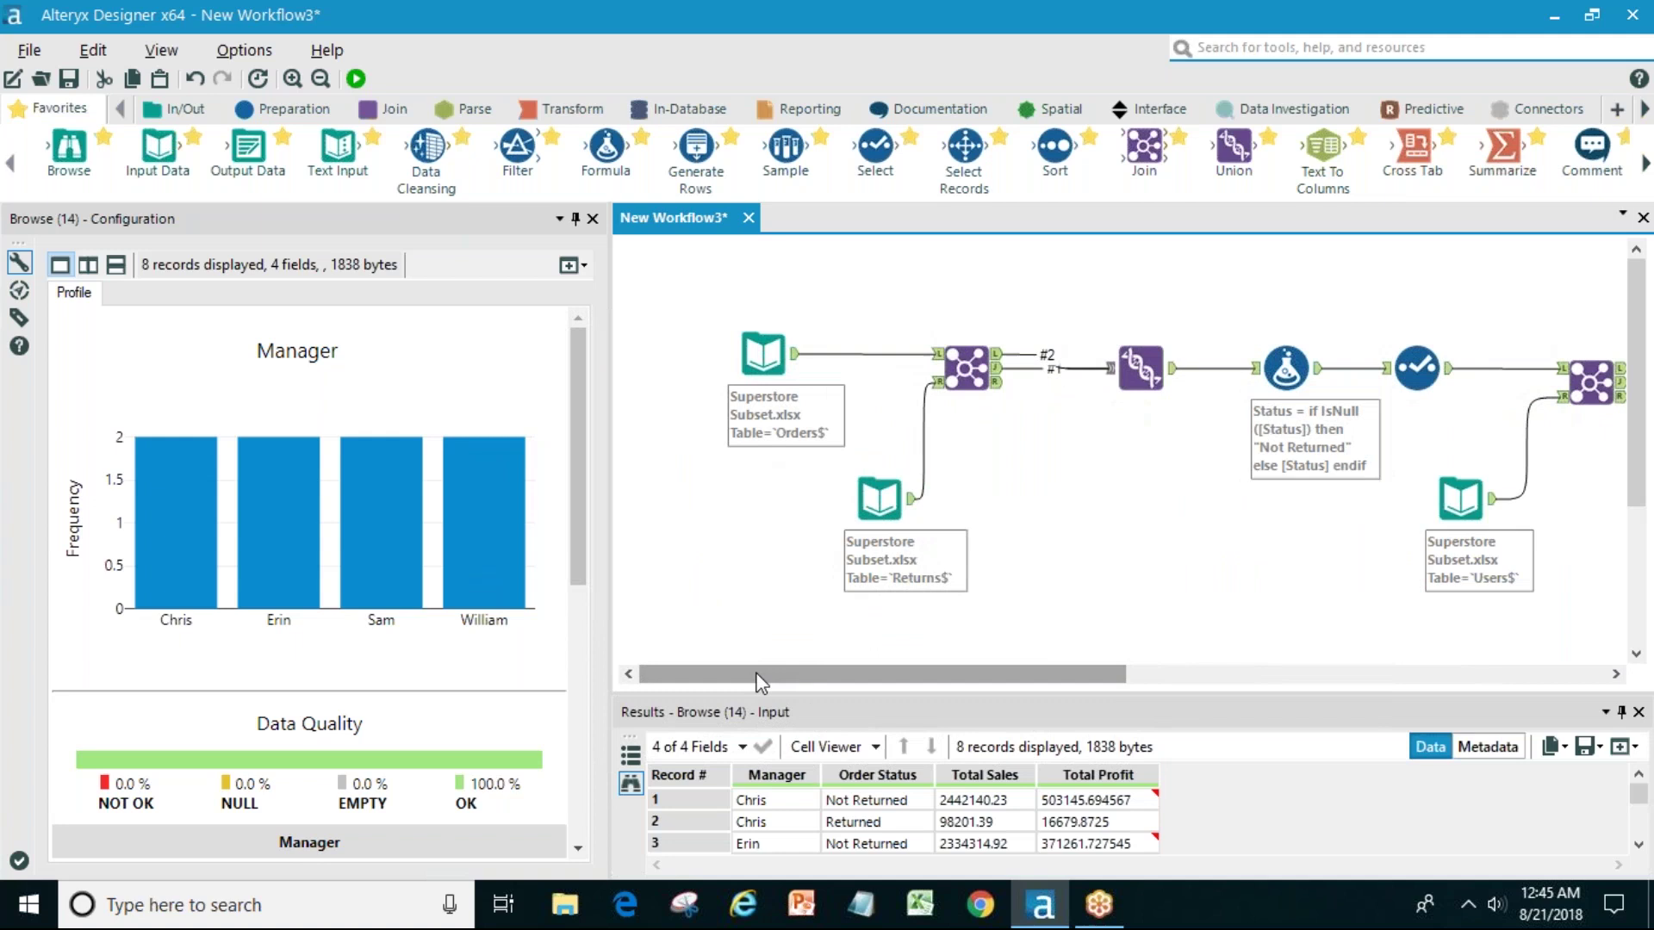
pyautogui.moveTo(757, 677); pyautogui.dragTo(1295, 677)
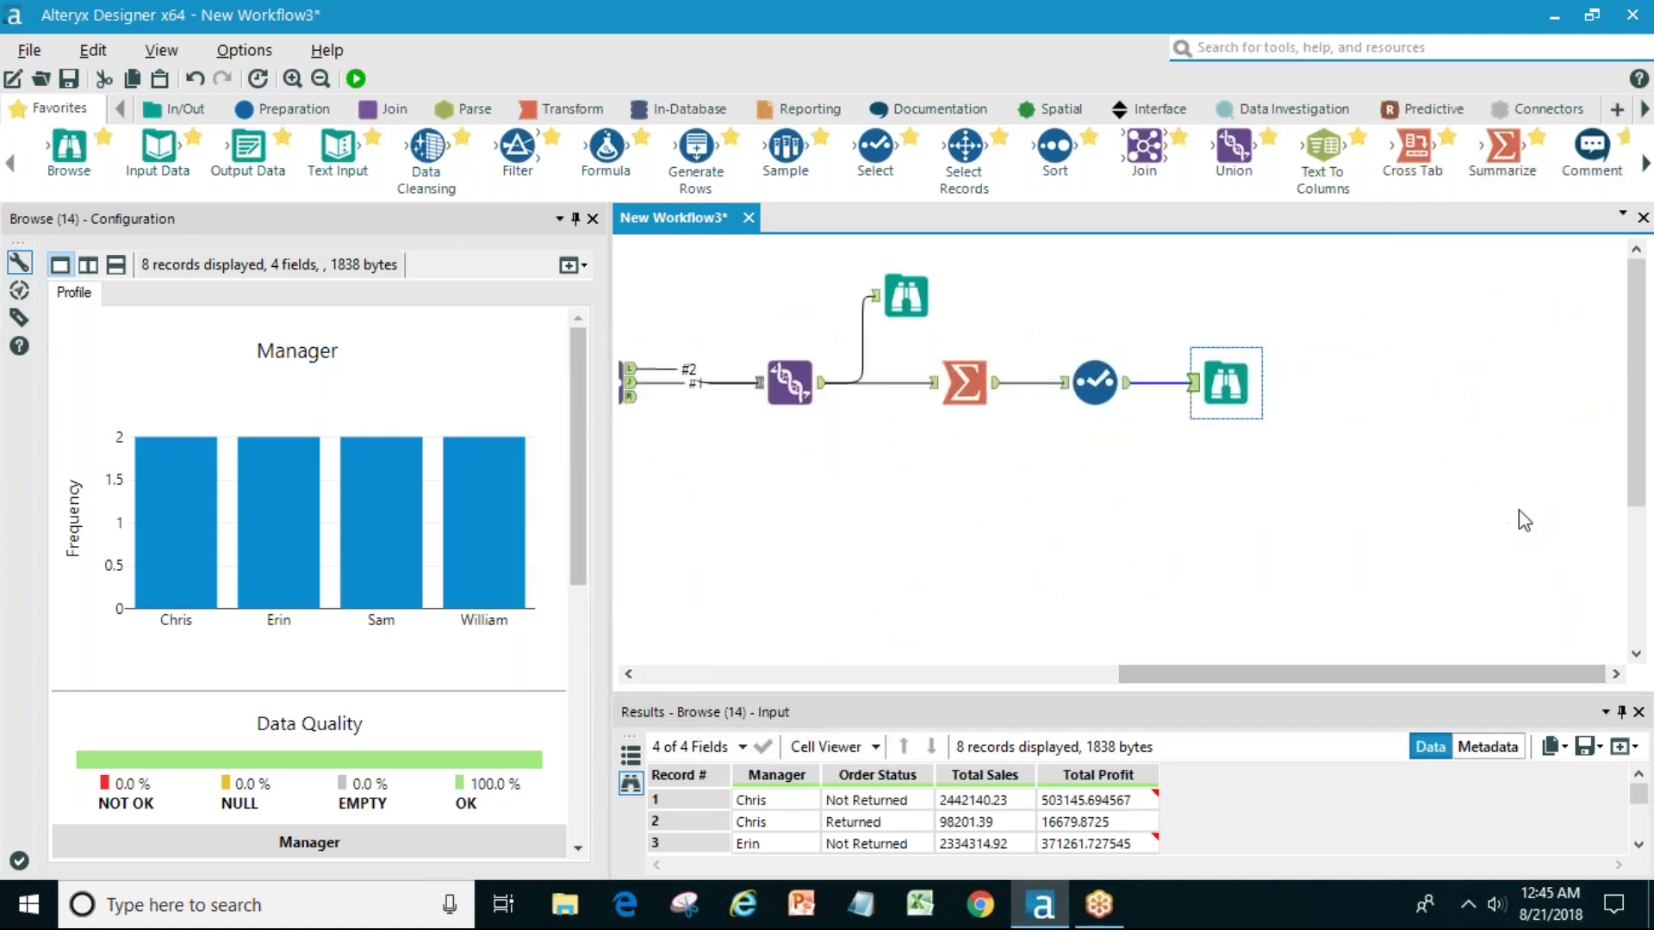